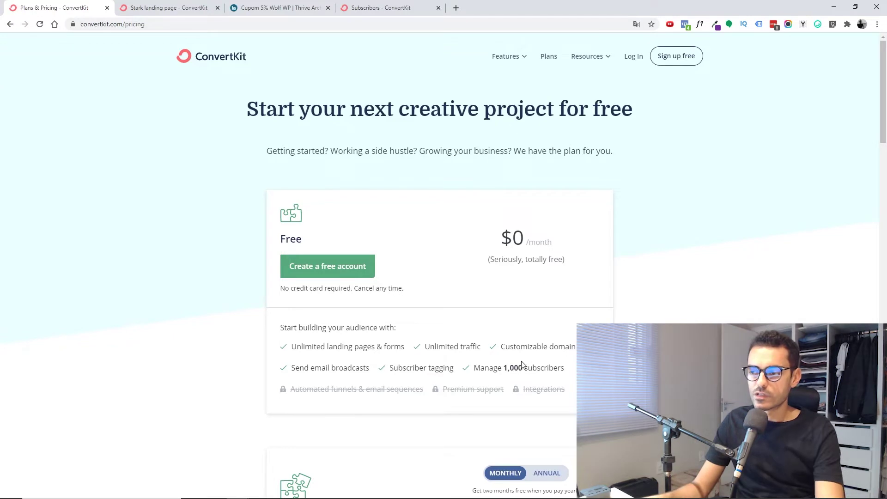
double_click(516, 368)
click(527, 369)
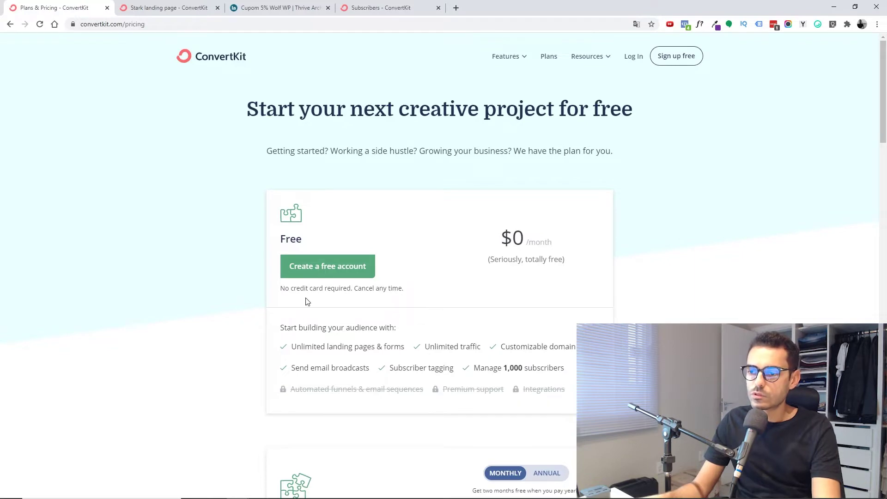
scroll(307, 301, down, 5)
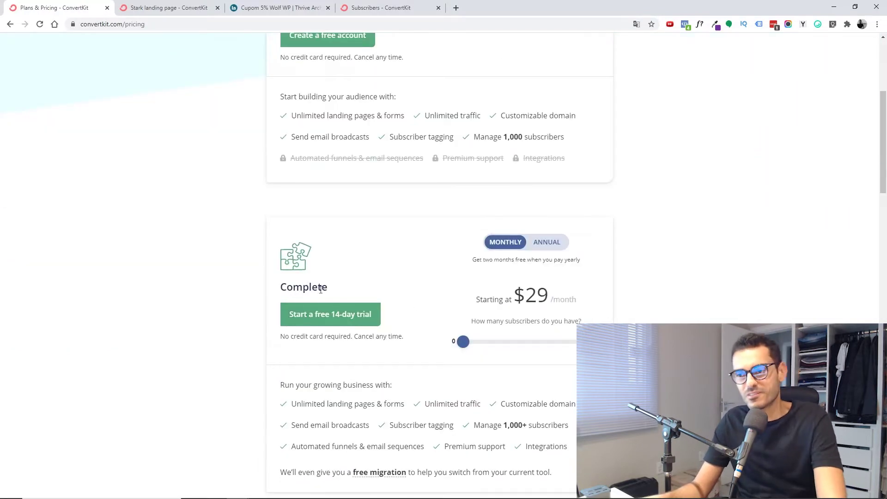
scroll(454, 229, up, 4)
scroll(455, 293, down, 5)
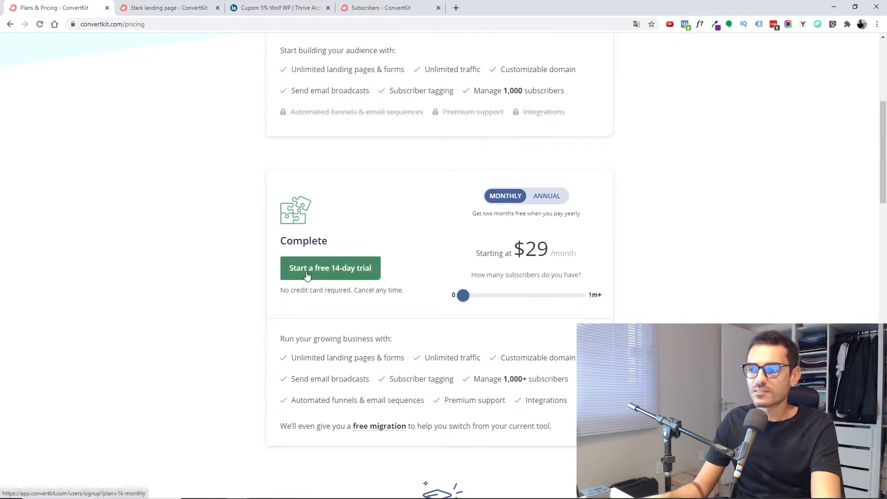
scroll(309, 235, up, 1)
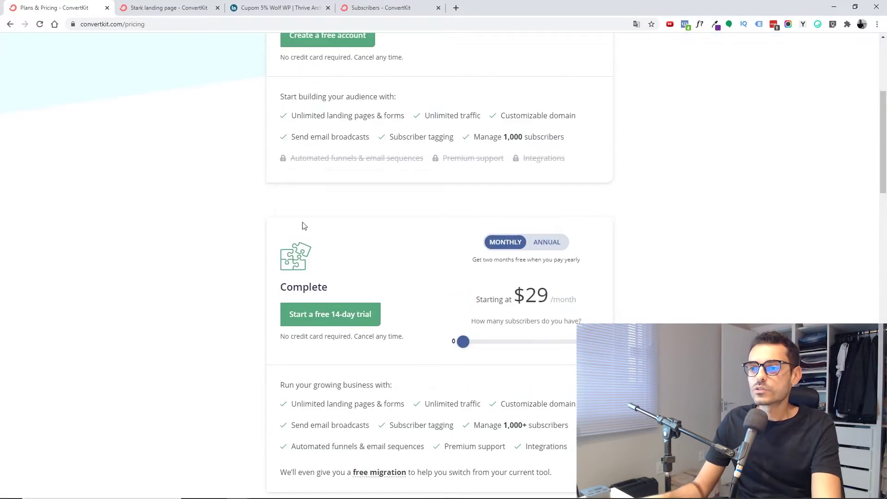
drag(290, 162, 416, 170)
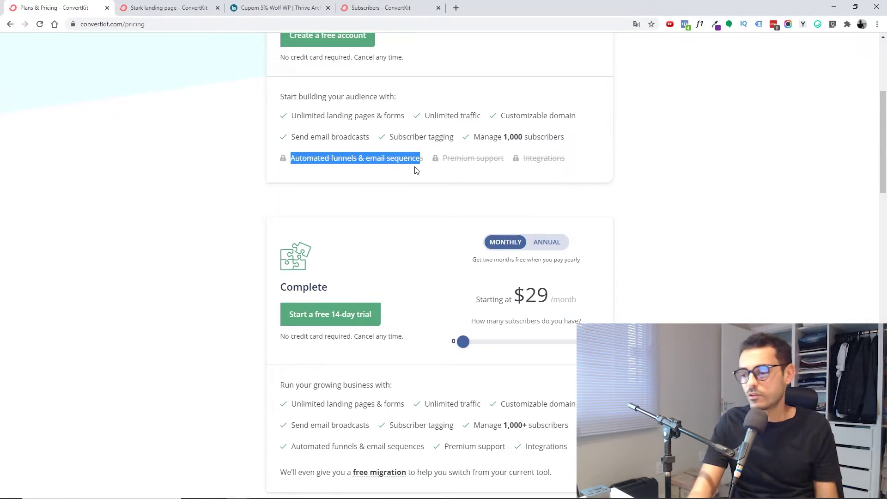
click(416, 170)
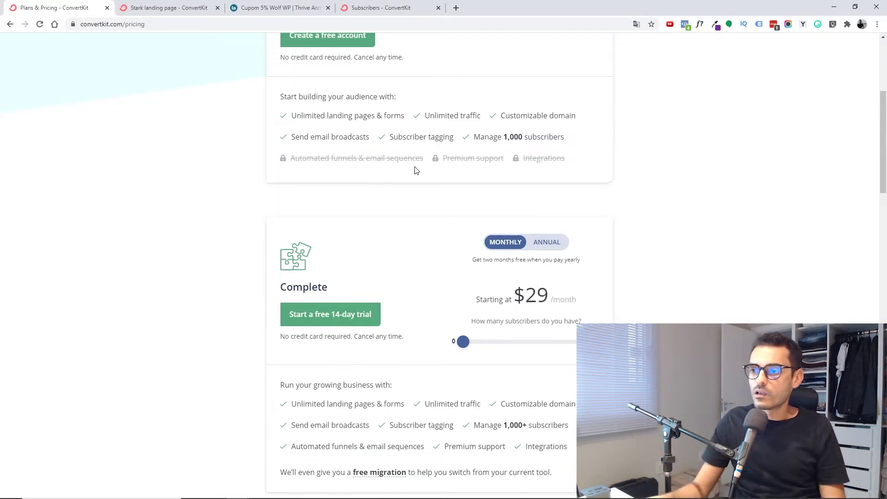
scroll(412, 226, up, 2)
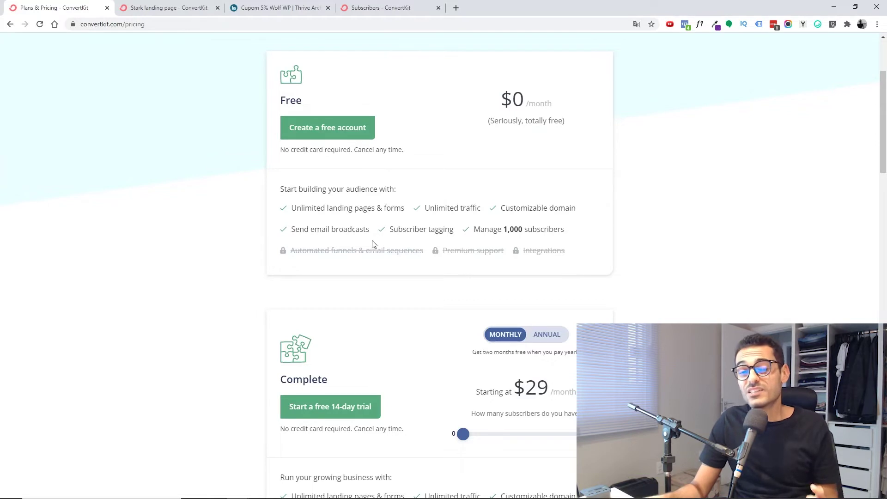
scroll(474, 317, down, 3)
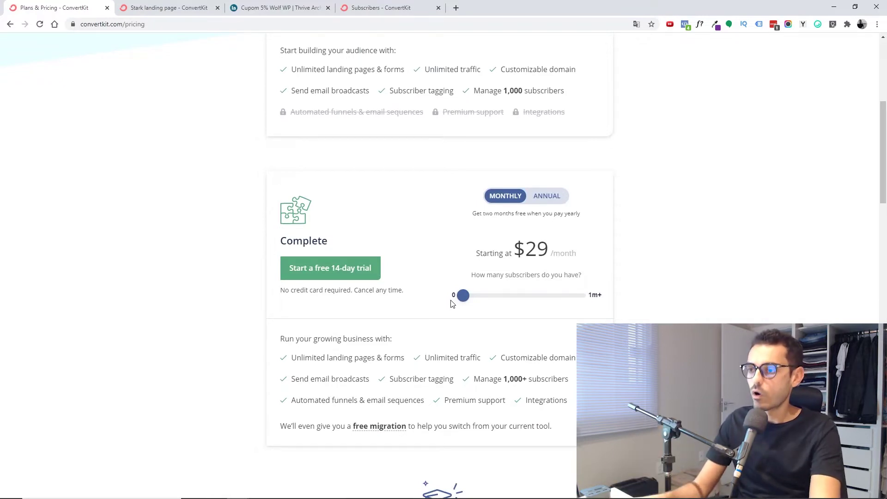
double_click(532, 249)
click(545, 289)
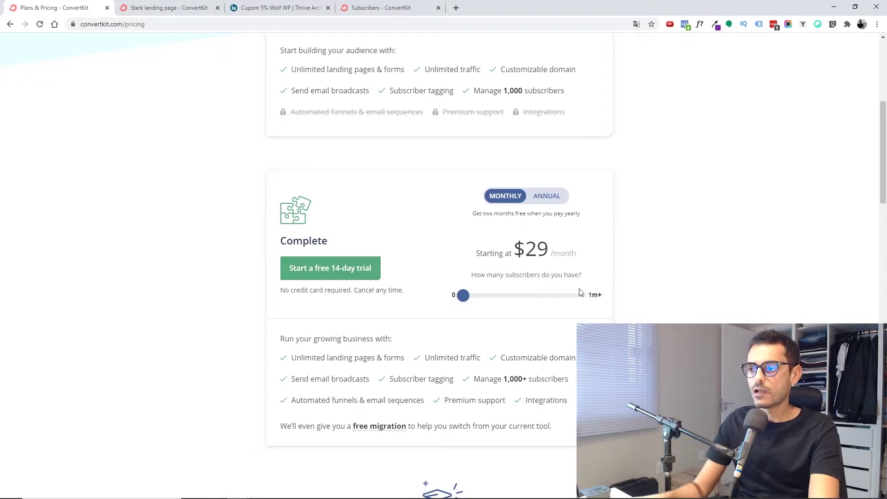
double_click(535, 248)
click(348, 166)
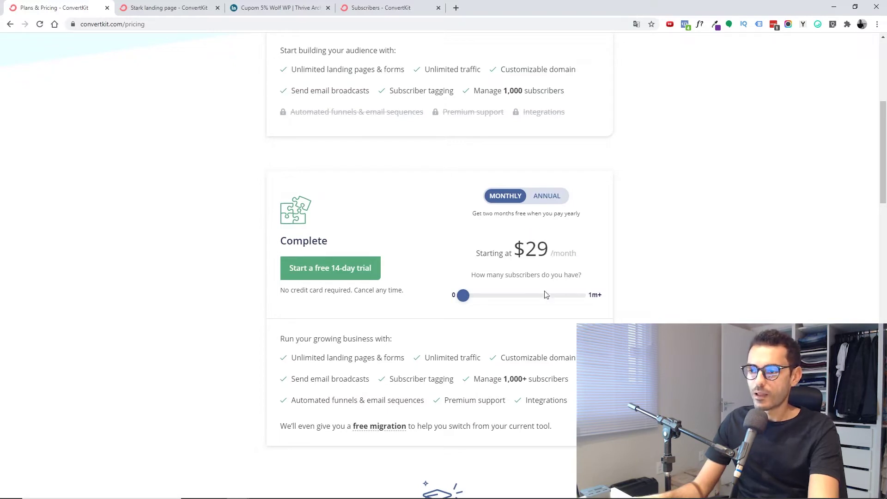
double_click(537, 248)
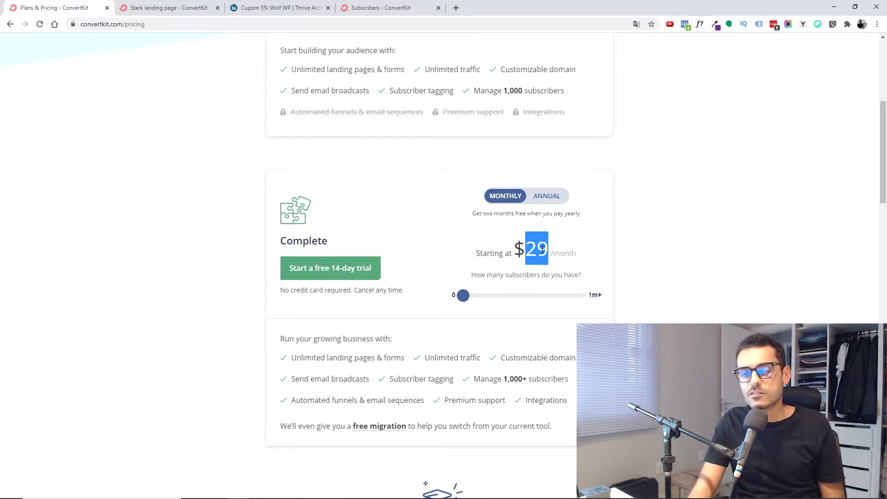
click(542, 249)
scroll(540, 245, up, 1)
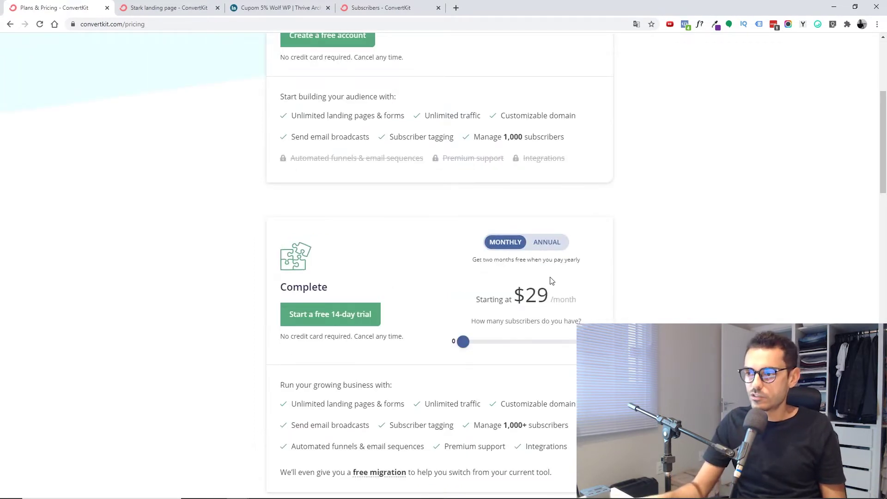
scroll(522, 297, down, 1)
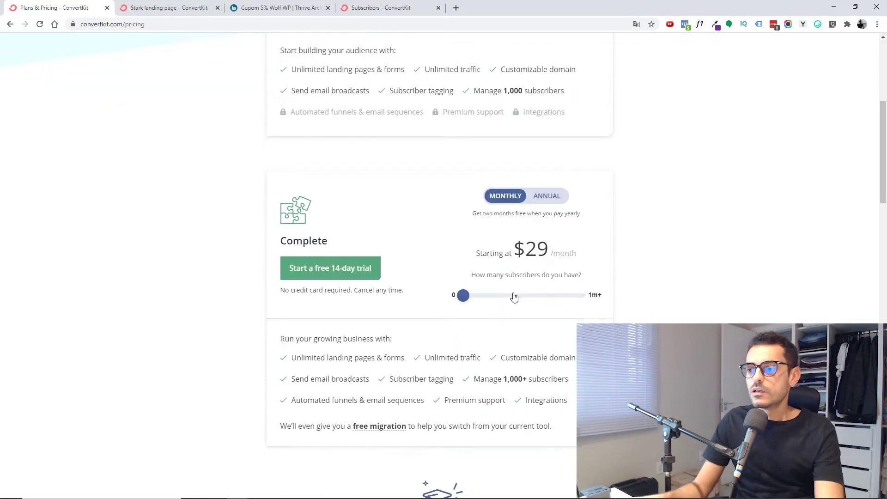
drag(468, 296, 490, 296)
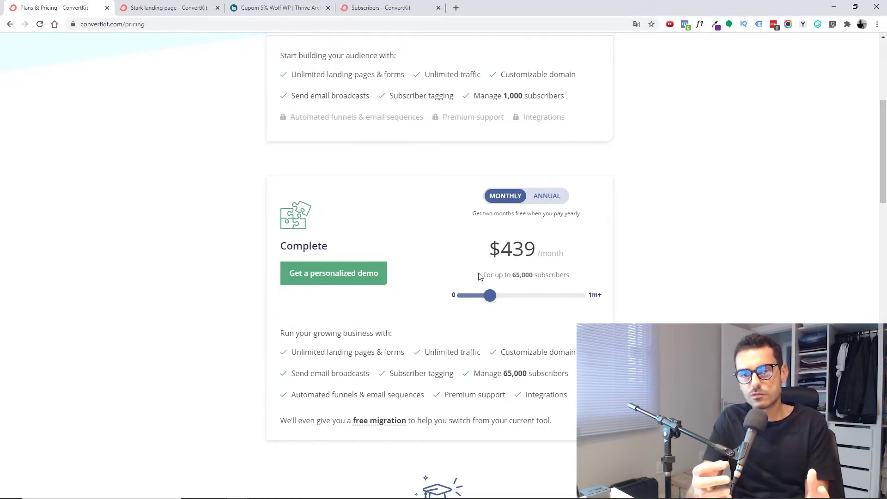
drag(490, 297, 463, 295)
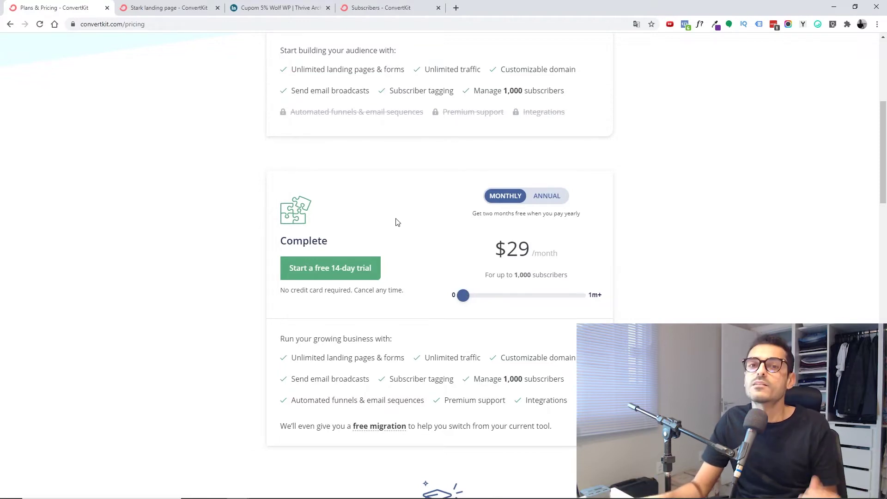
scroll(396, 245, up, 6)
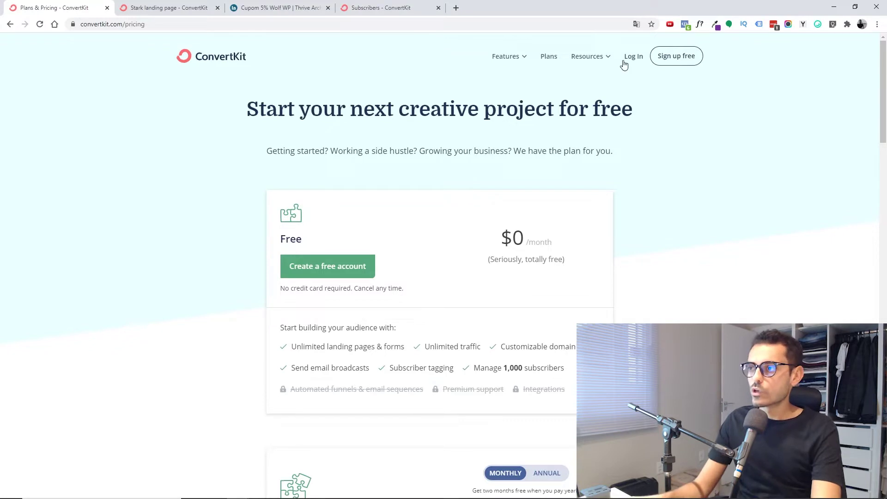
right_click(680, 62)
- Open the free ConvertKit signup in an incognito window, keeping the page in English
click(711, 87)
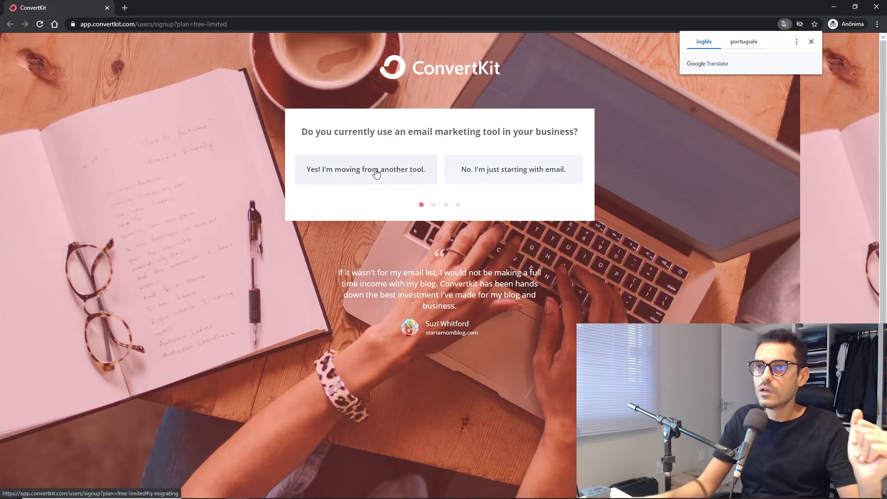
click(740, 43)
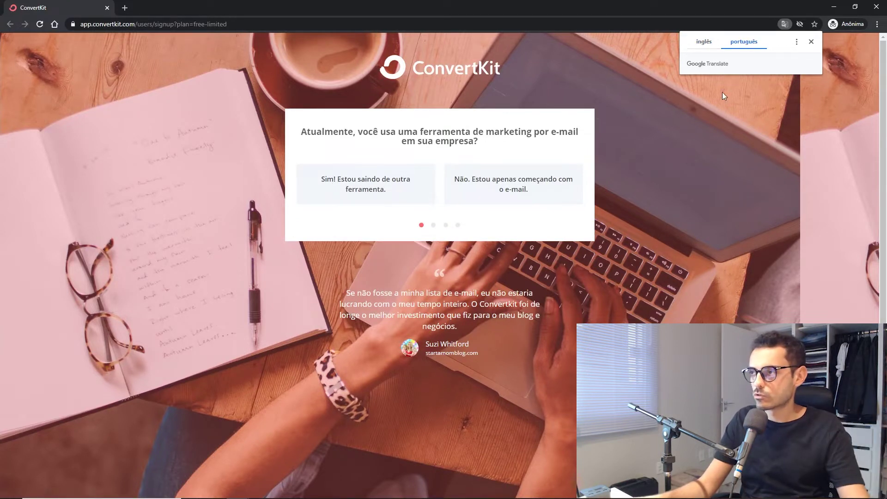
click(702, 43)
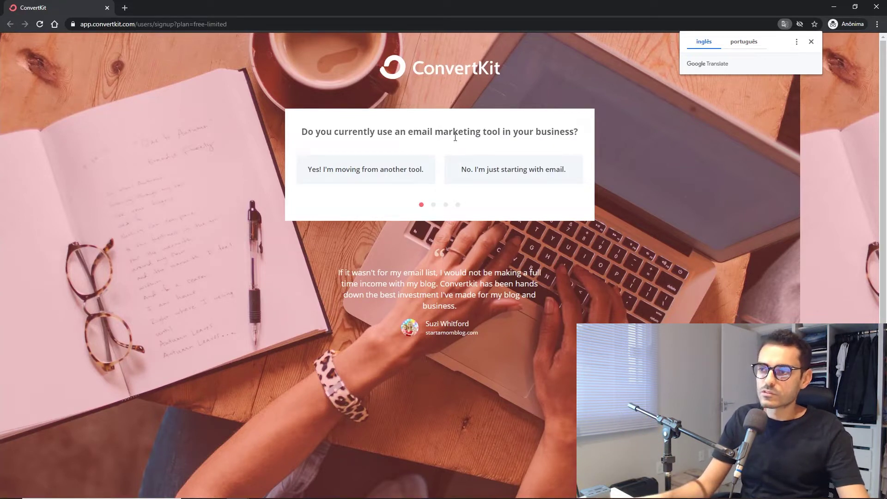
click(588, 134)
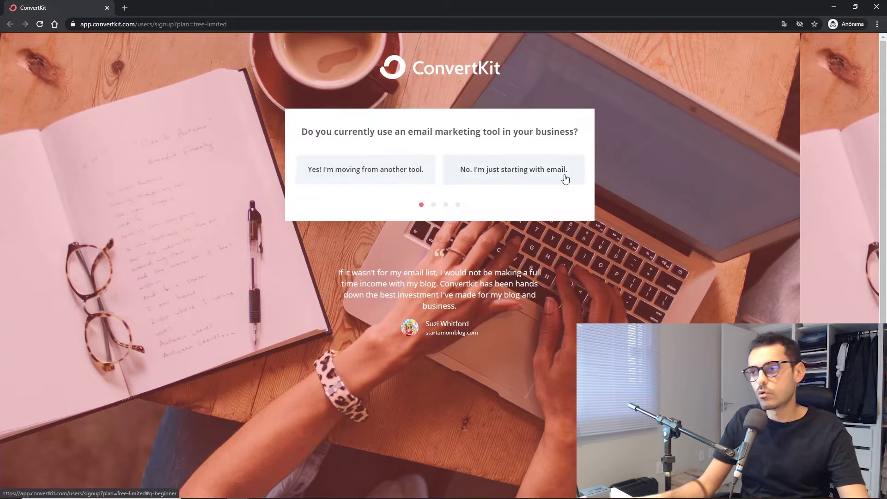
- Answer 'No. I'm just starting with email.' and 'No' website, then accept the terms
click(499, 177)
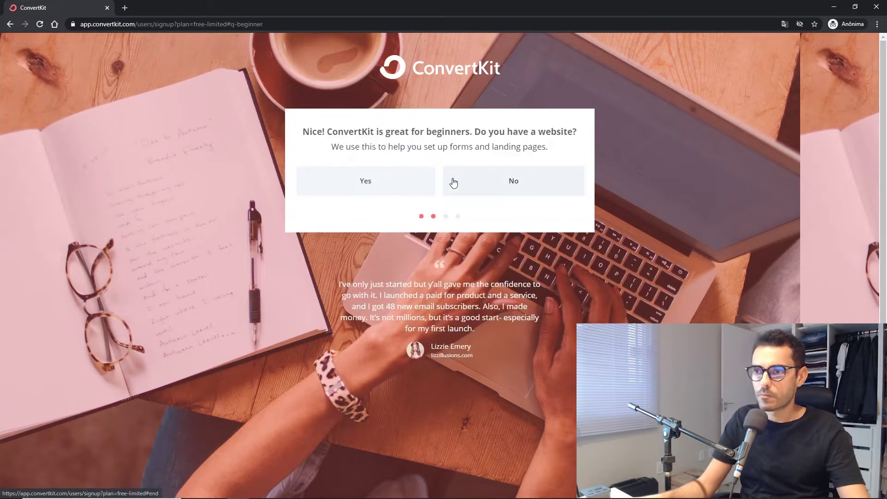
drag(331, 130, 407, 132)
click(417, 132)
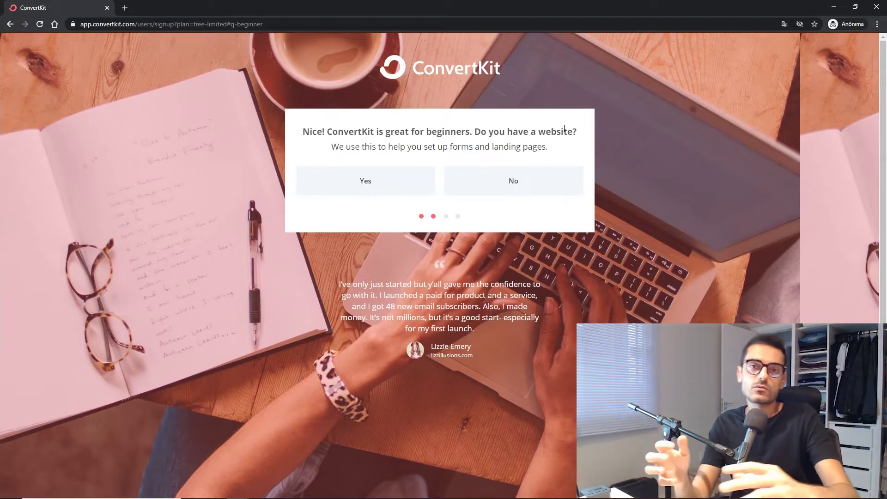
click(513, 182)
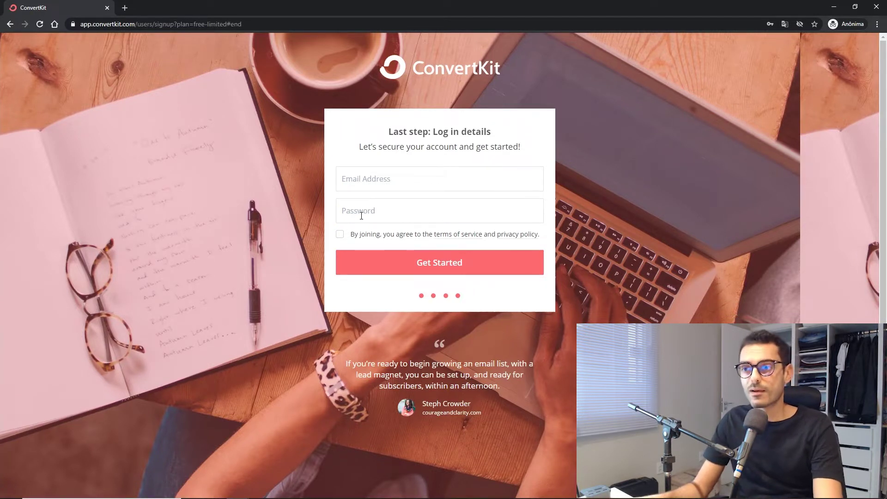
click(340, 235)
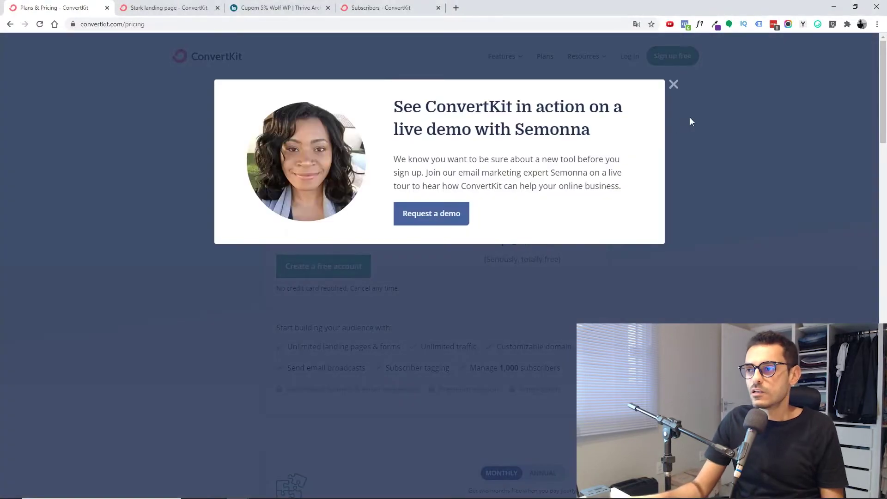
- Dismiss the demo popup, close the Plans & Pricing tab and move Subscribers to the first tab
click(674, 85)
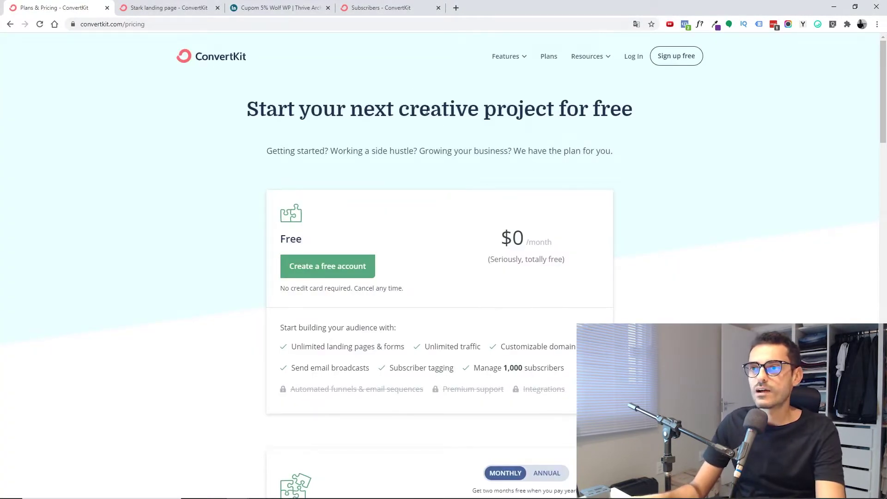
click(388, 8)
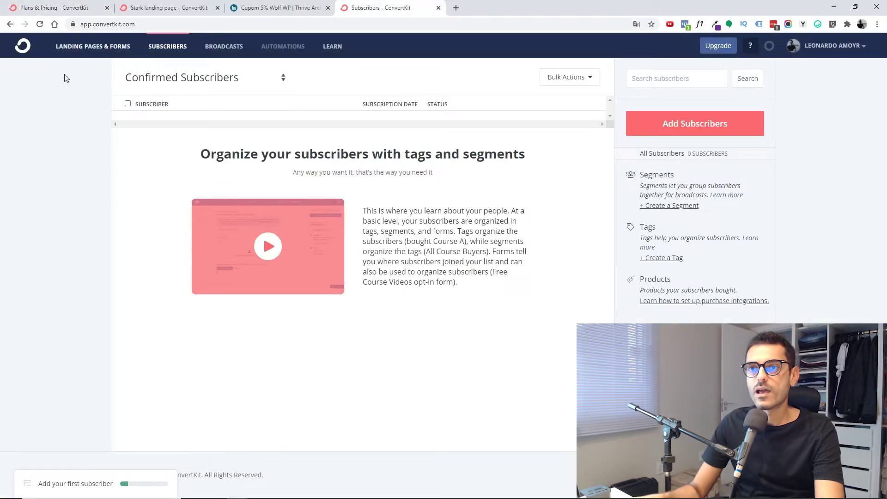
click(106, 8)
drag(268, 13, 51, 9)
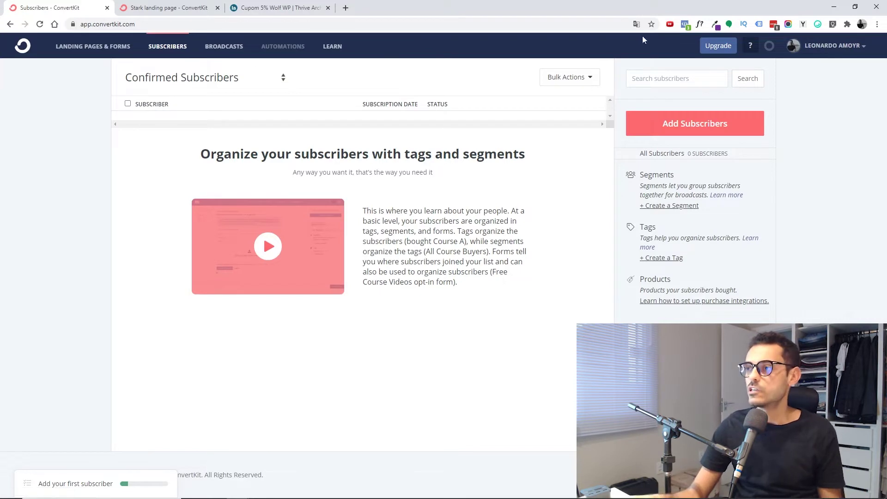
- Translate the Subscribers page into Portuguese with Google Translate, then switch back to English
click(637, 24)
click(581, 42)
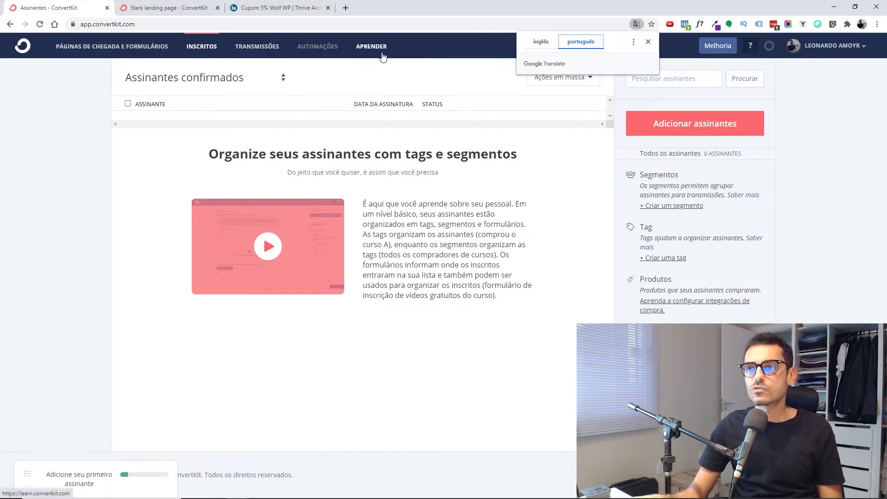
click(541, 41)
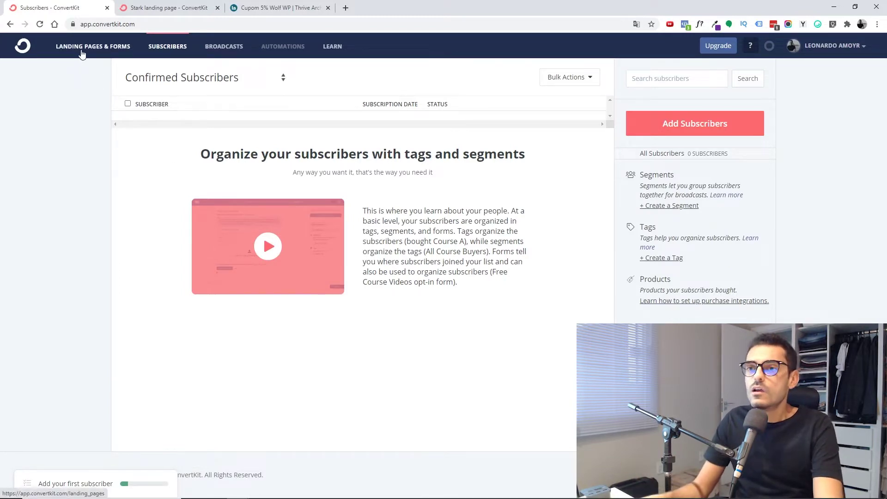
- Go to Account settings from the top-right account menu to view Account Info
click(837, 50)
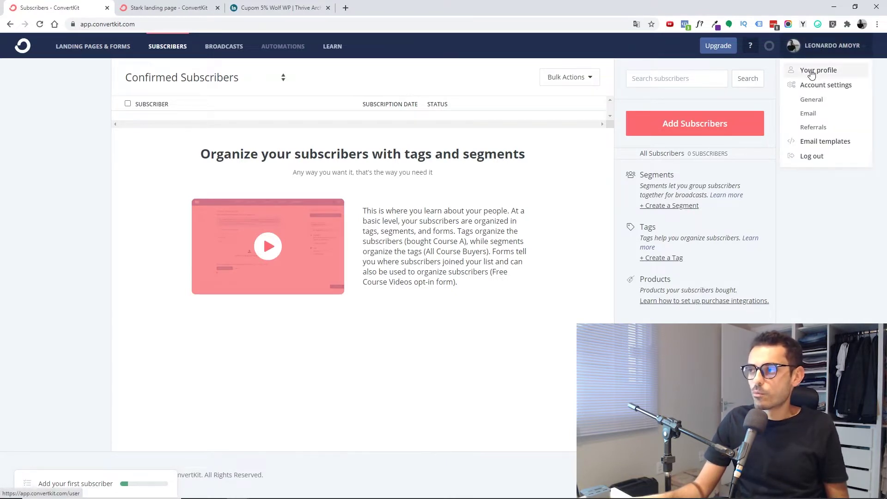
click(812, 73)
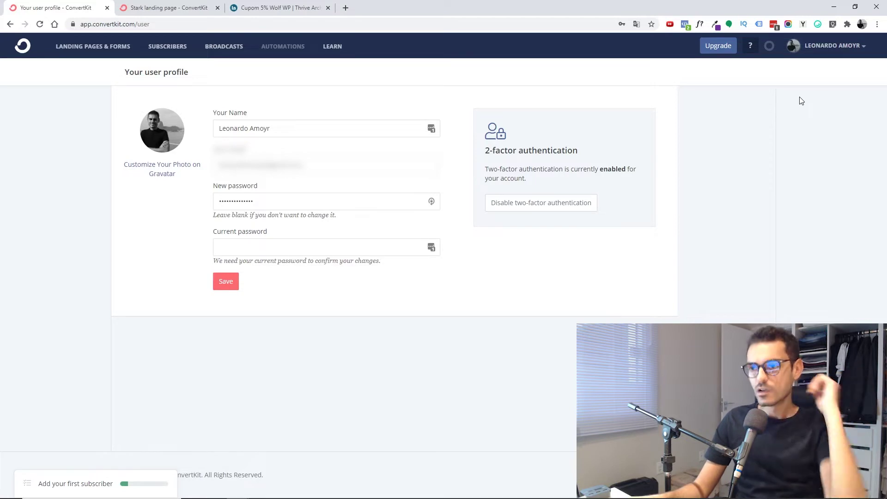
click(832, 45)
click(819, 86)
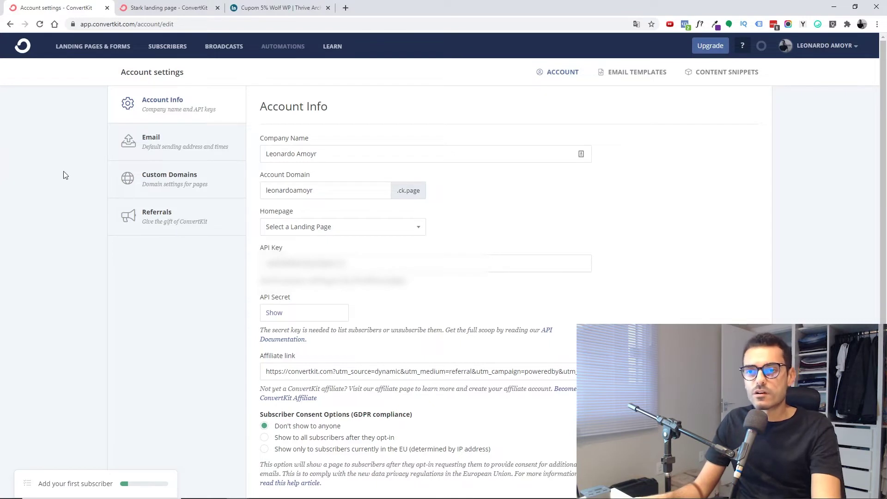
- Select Email in the Account settings sidebar to show senders and default send times
click(134, 149)
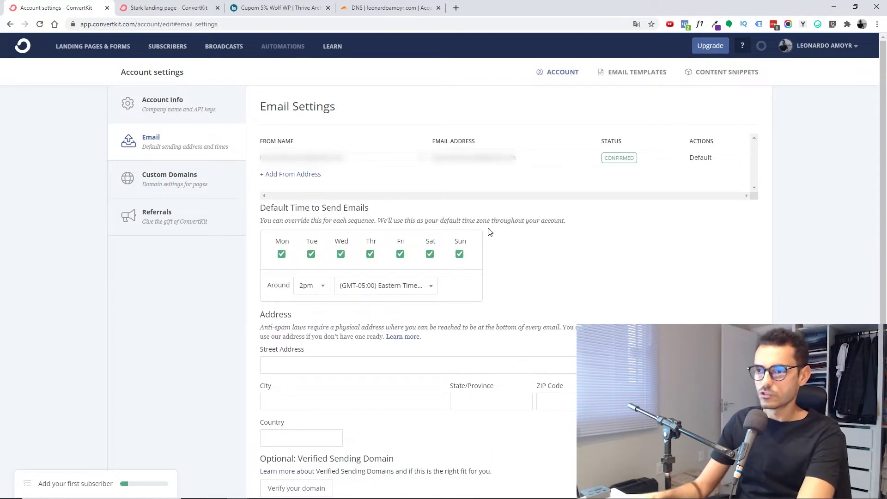
- Add a sender with the owner's first name and domain e-mail, and set send time to around 9am
click(290, 176)
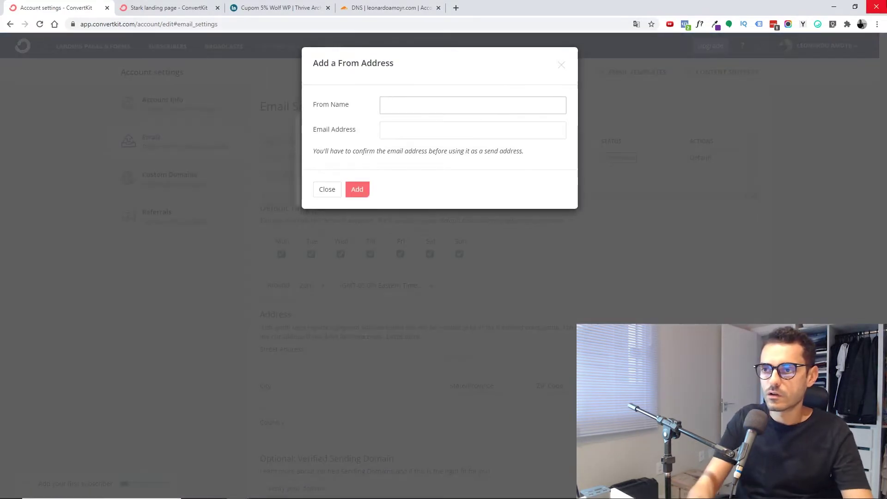
text(Leonardo Amoyr)
key(Tab)
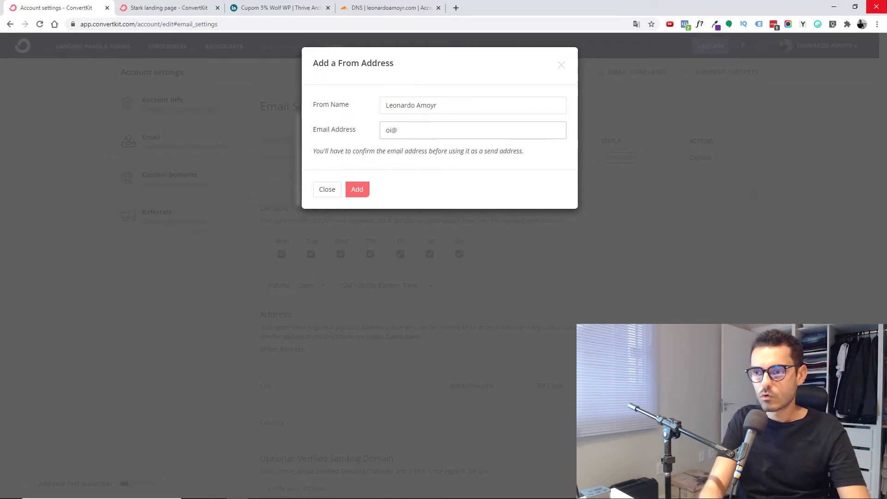
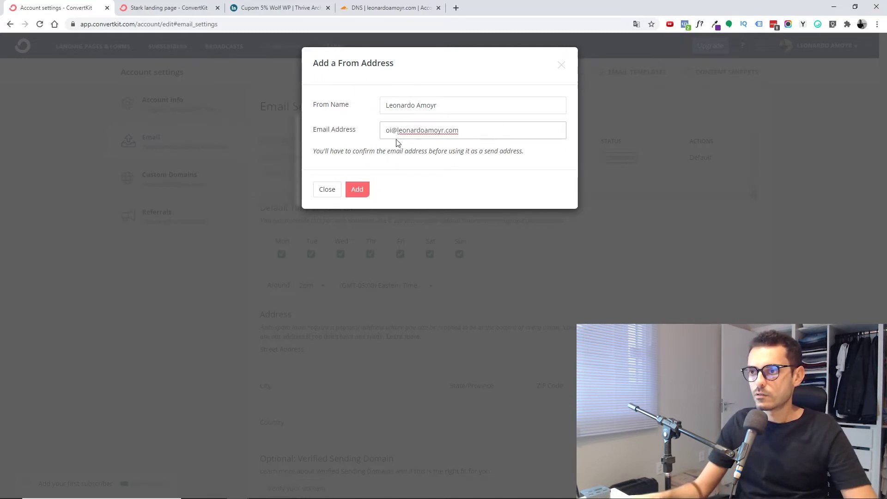
click(361, 194)
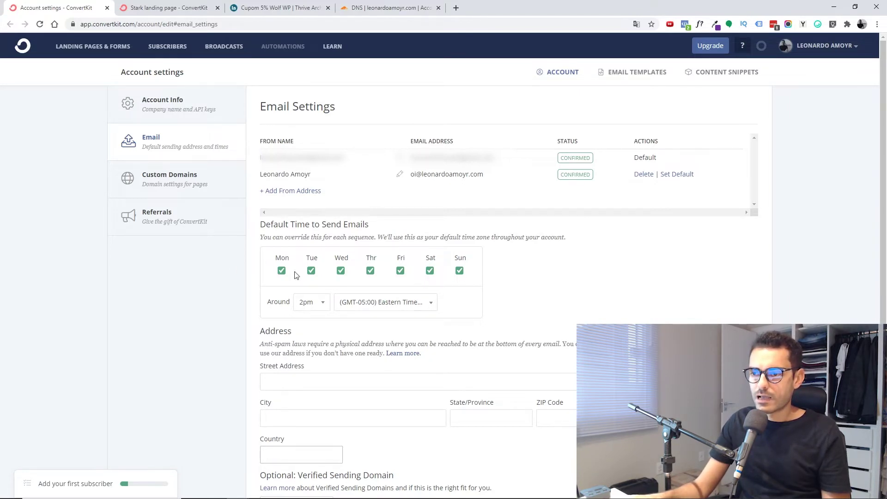
click(307, 303)
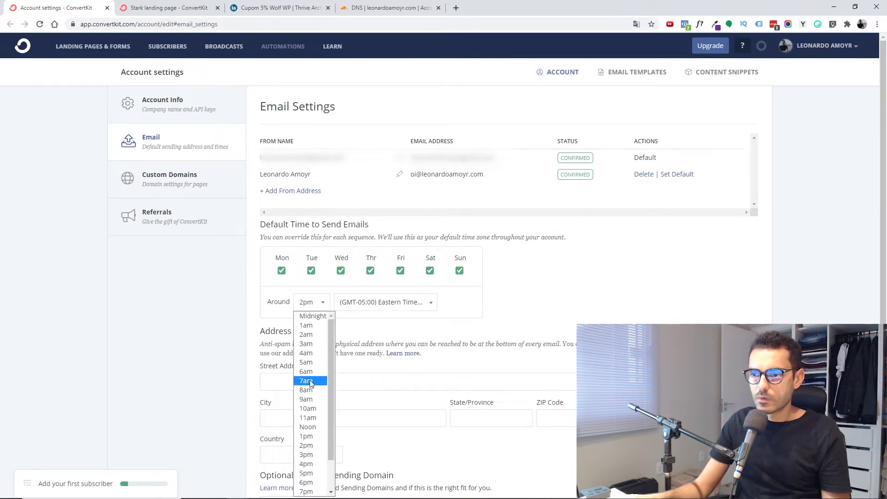
click(308, 399)
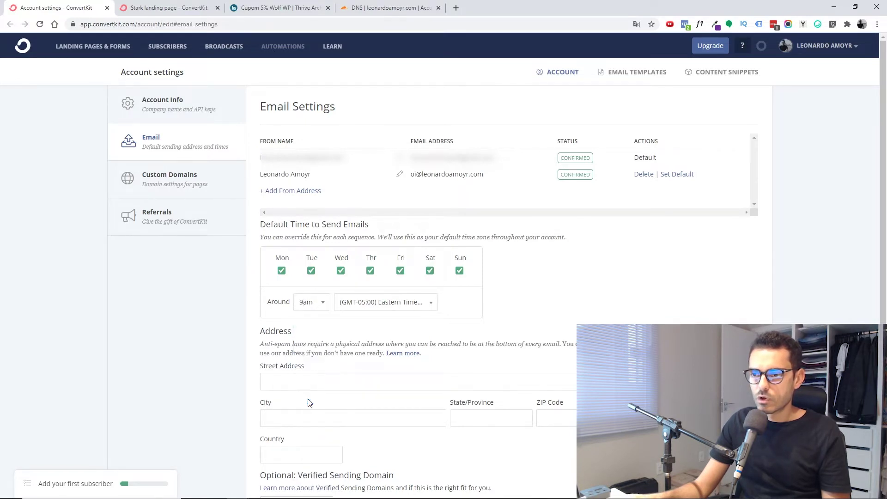
- Search 'bras' in the time zone list and pick (GMT-03:00) Brasilia
click(360, 306)
text(bras)
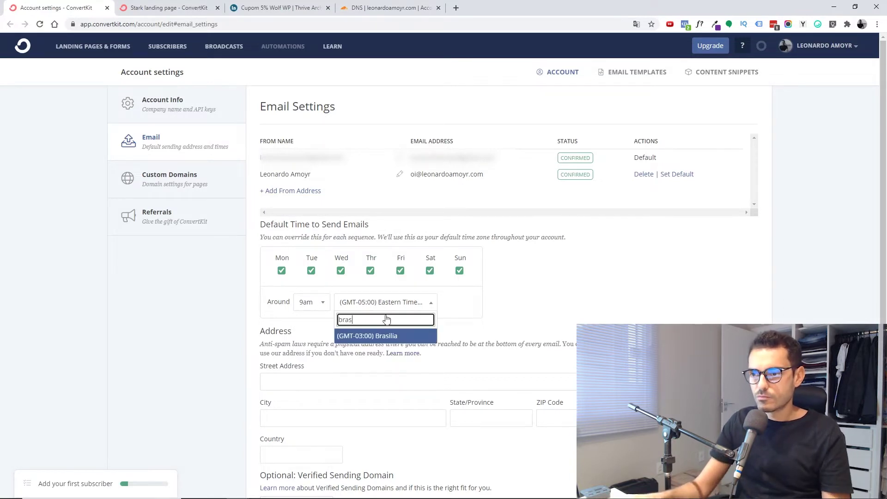
click(344, 336)
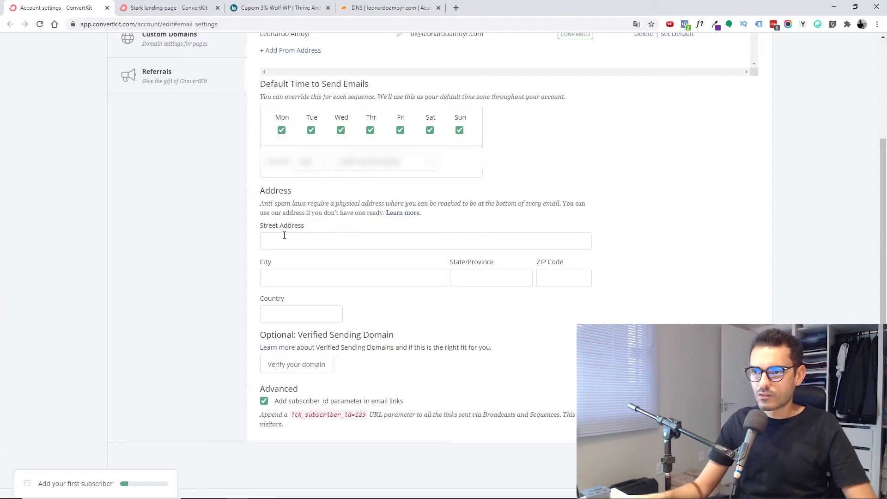
- Fill the mailing address from the browser's saved address and enter Brasil as the country
click(283, 236)
text(R)
key(Down)
key(Return)
text(Brasil)
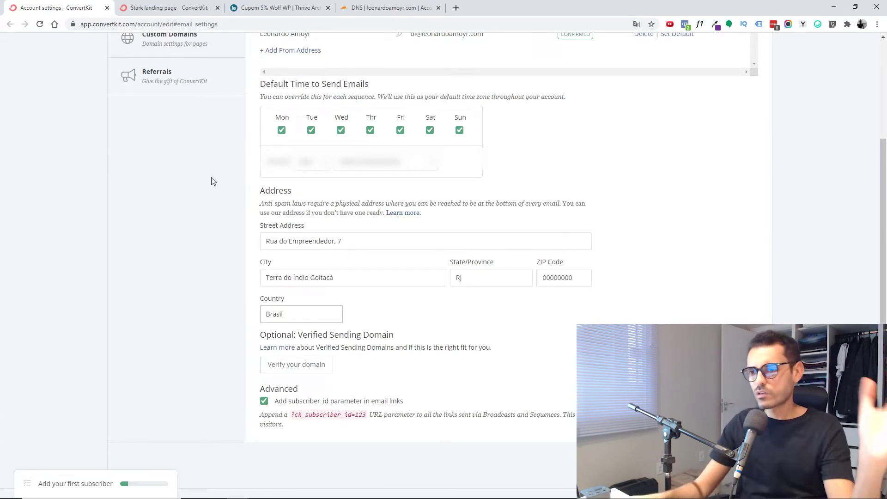
click(403, 313)
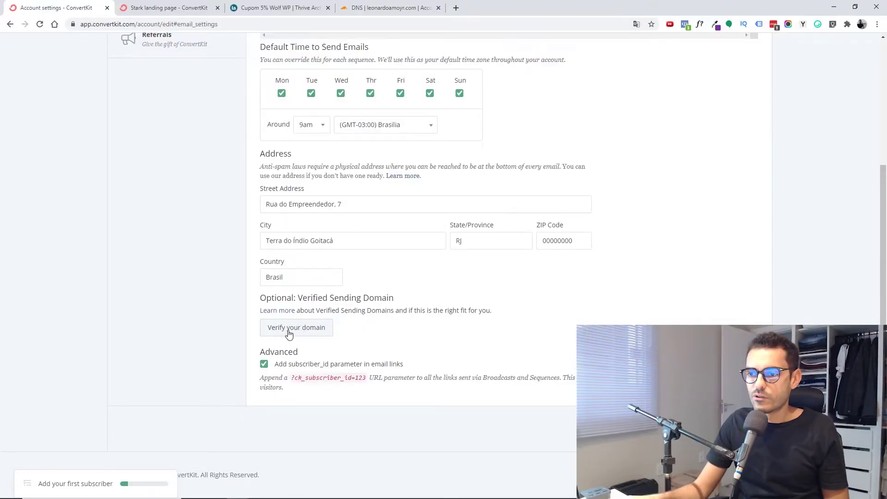
- Submit leonardoamoyr.com for sending-domain verification to reveal the two CNAME records
click(292, 329)
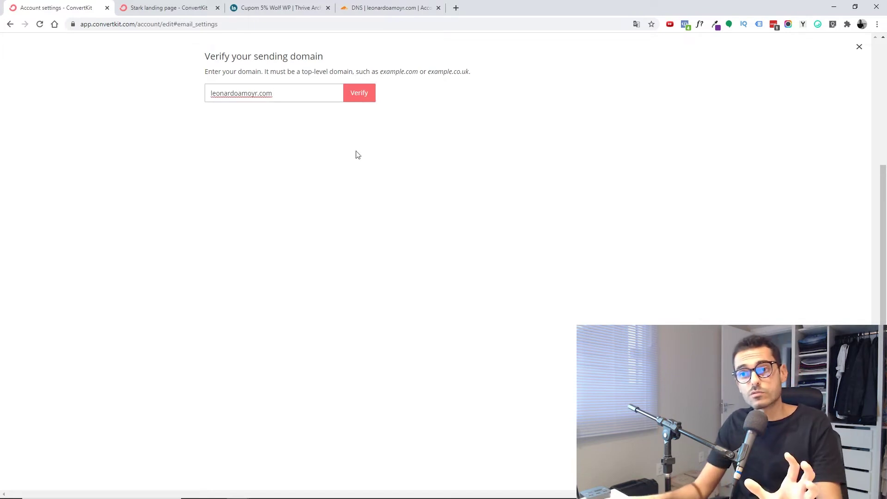
click(368, 96)
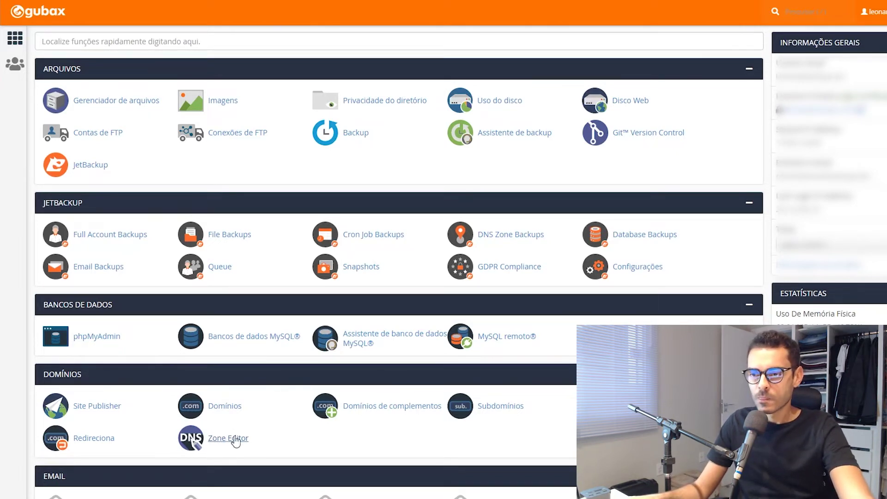
- Open cPanel's Zone Editor for leonardoamoyr.com and copy ConvertKit's first CNAME host name
scroll(64, 338, down, 1)
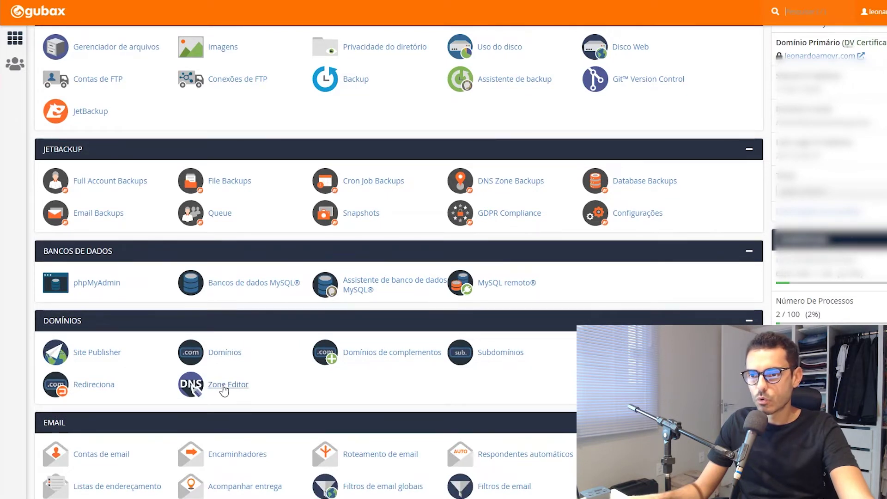
click(224, 391)
drag(162, 108, 236, 99)
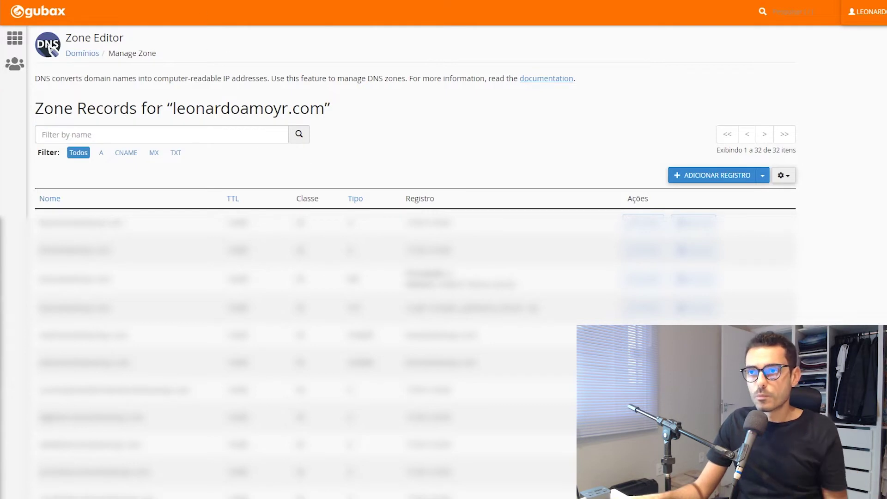
key(ctrl+Tab)
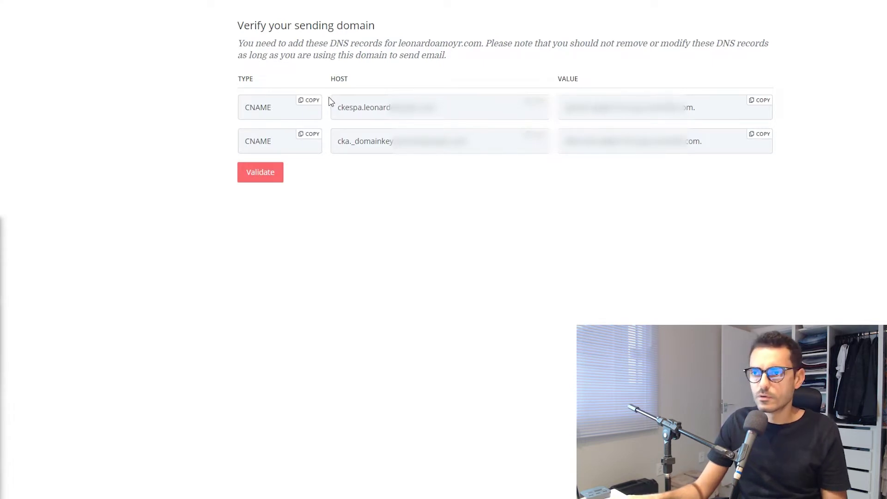
triple_click(370, 107)
key(alt+Tab)
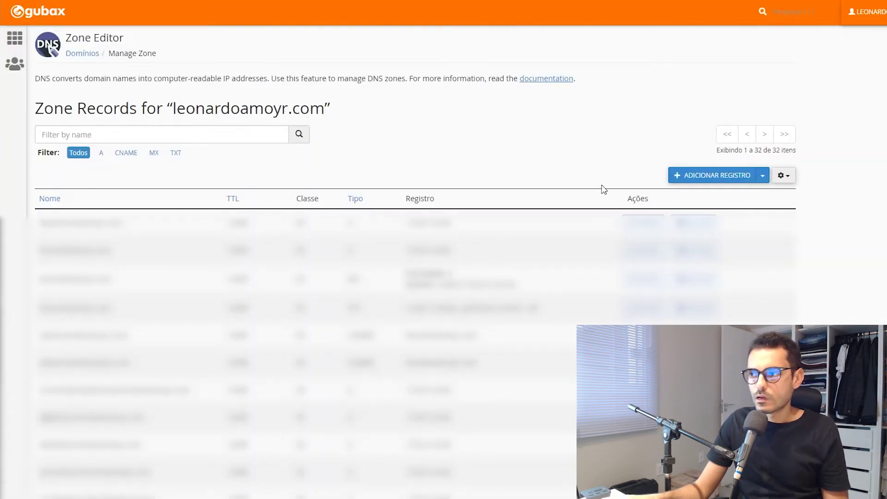
click(763, 175)
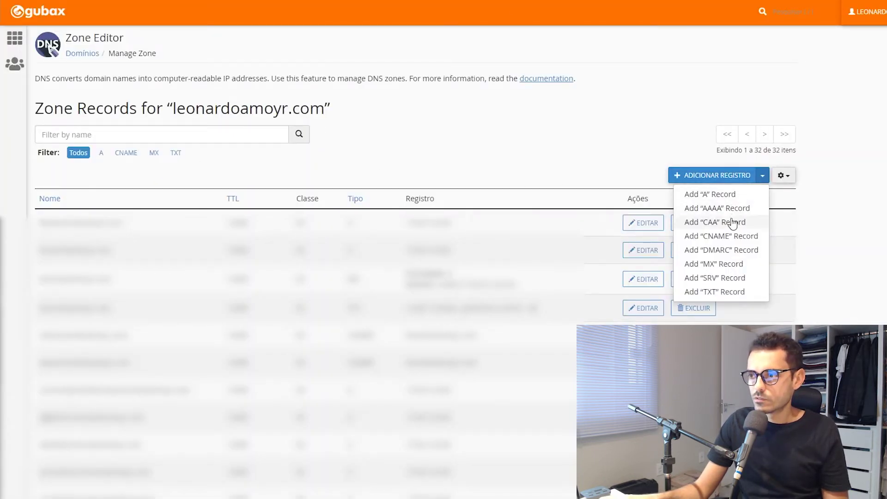
- Add ConvertKit's first CNAME record with its copied host and target value to the zone
click(738, 237)
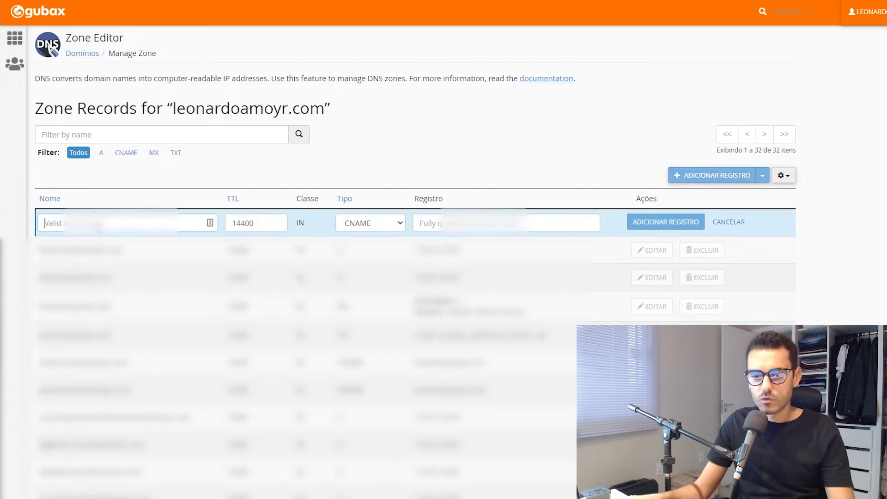
key(ctrl+v)
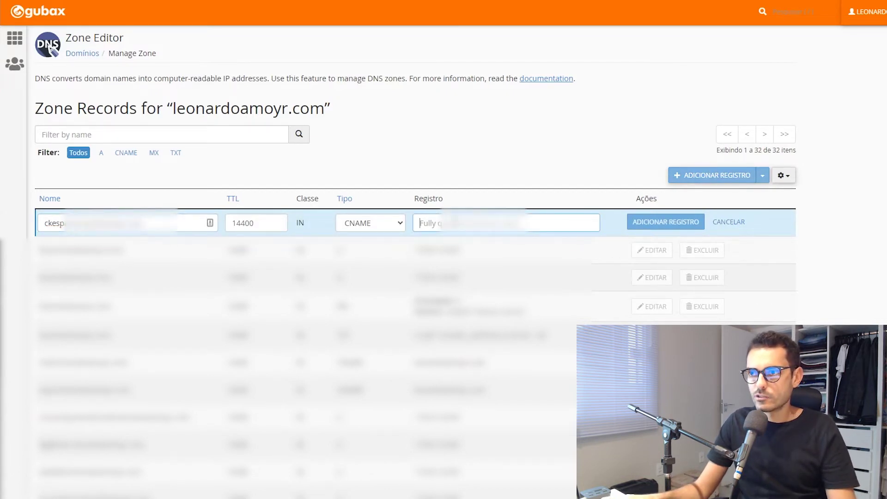
key(alt+Tab)
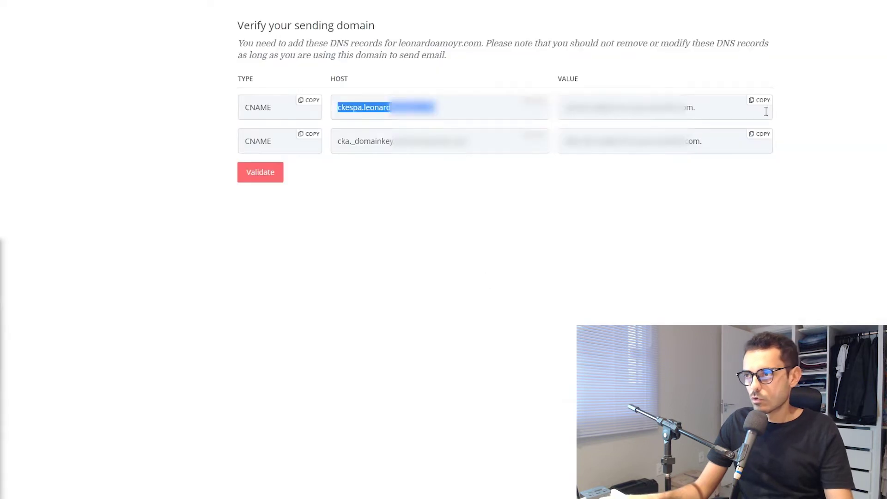
click(764, 104)
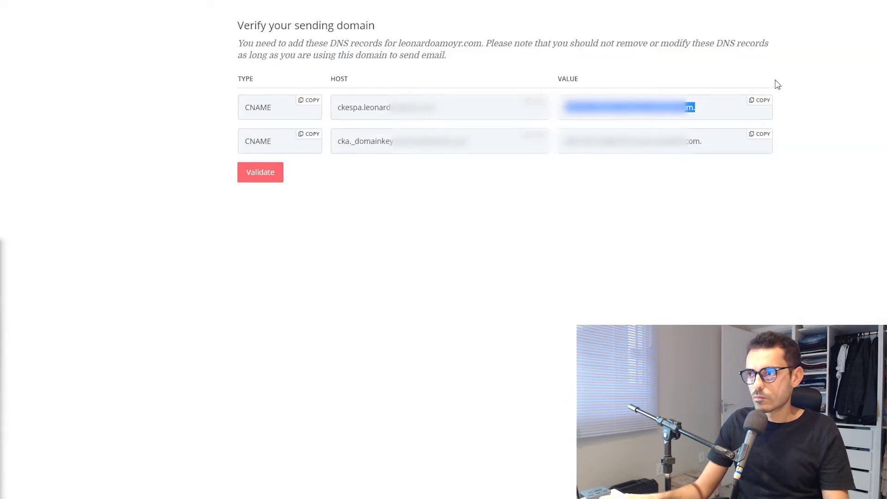
key(alt+Tab)
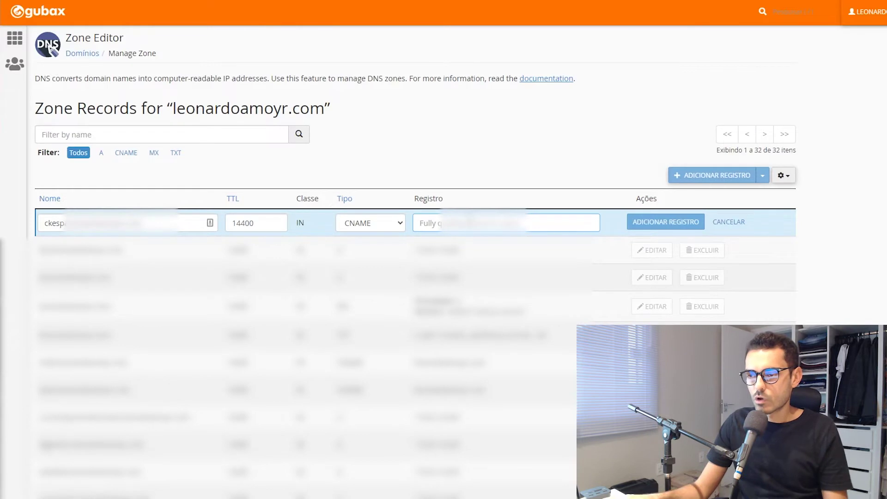
right_click(476, 222)
click(509, 303)
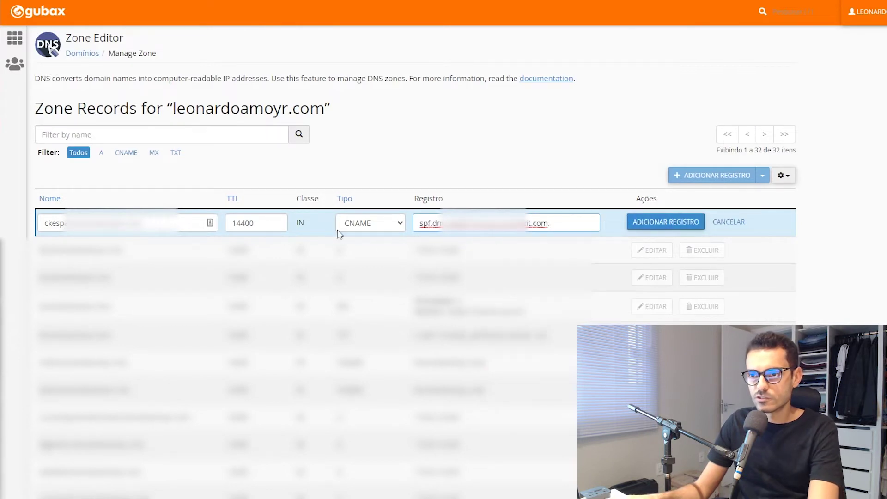
click(666, 222)
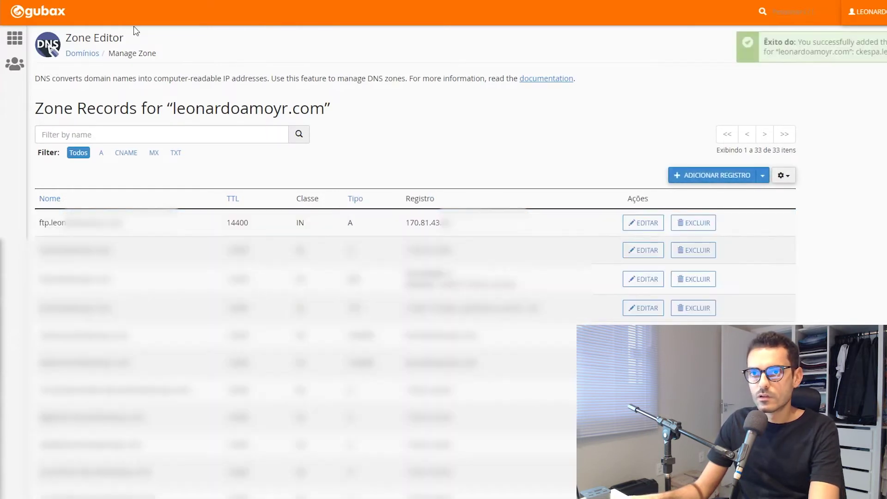
- Copy the second CNAME record's host name from ConvertKit
key(alt+Tab)
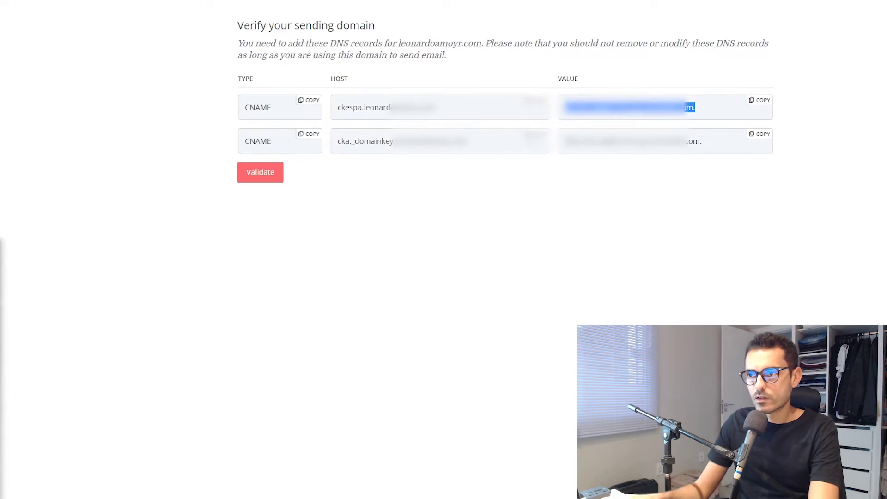
click(536, 134)
key(alt+Tab)
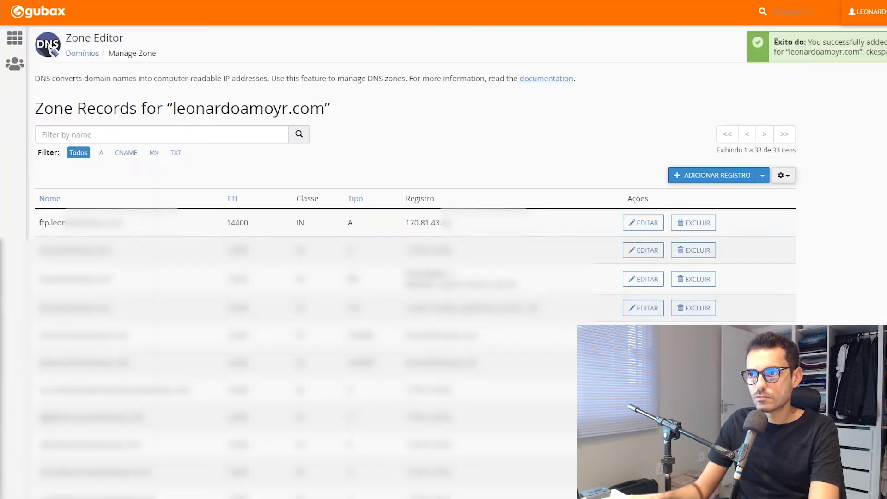
- Add a second CNAME record in Zone Editor for cka._domainkey with ConvertKit's copied value, and save it
click(763, 175)
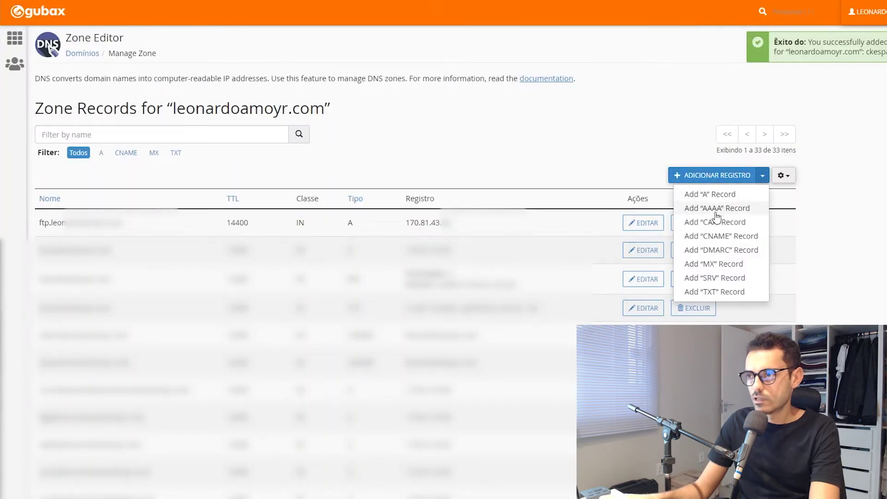
click(720, 236)
right_click(106, 232)
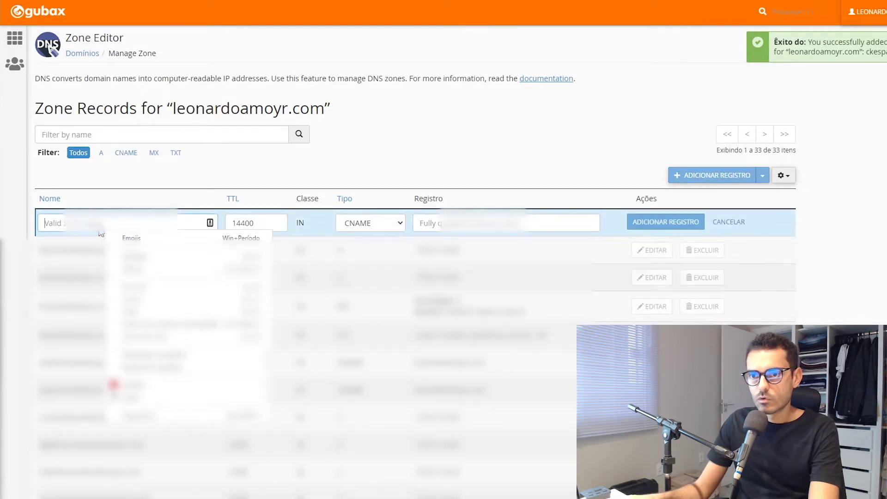
key(alt+Tab)
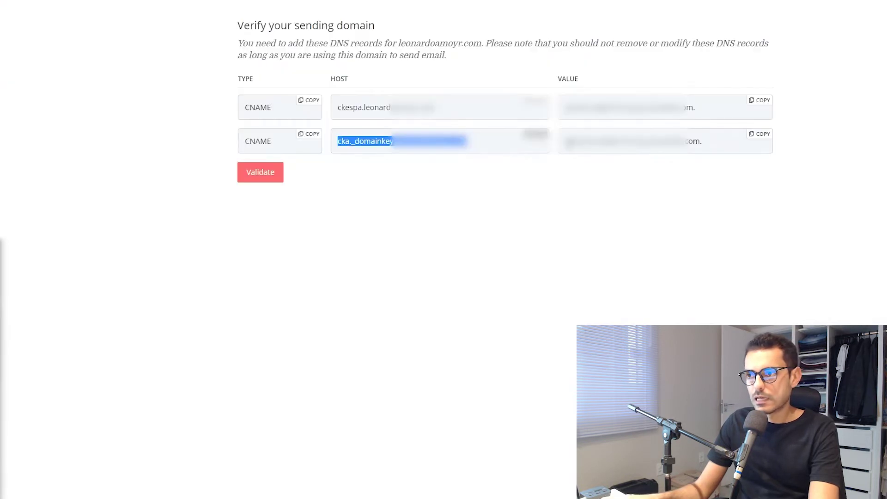
click(761, 135)
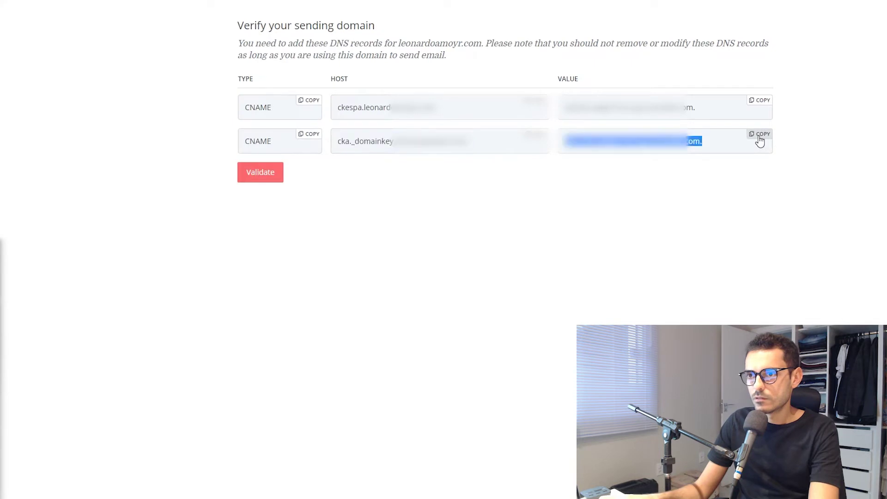
key(alt+Tab)
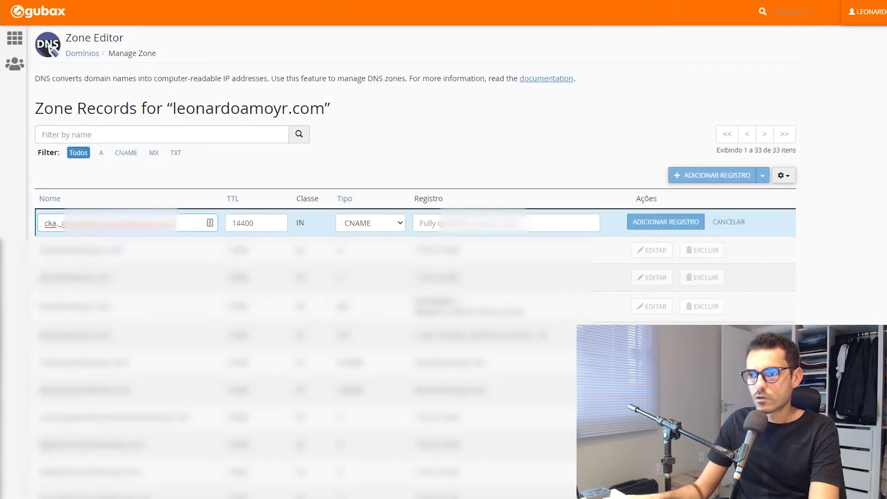
right_click(443, 223)
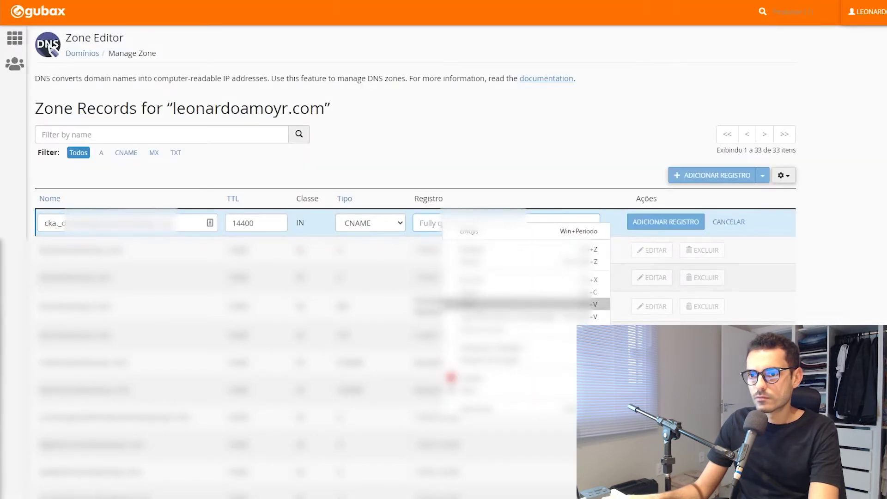
click(508, 304)
click(666, 222)
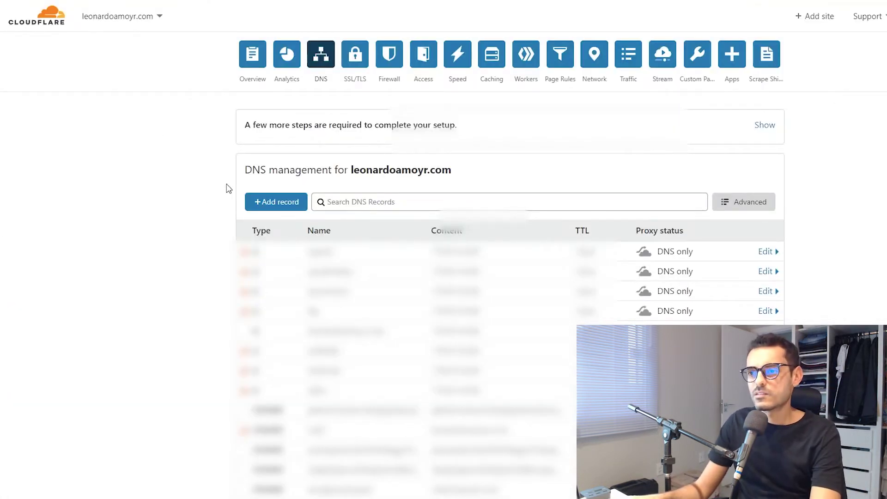
- Add a DNS-only CNAME record named for ConvertKit's ckespa host, targeting its SPF value
click(274, 206)
click(272, 266)
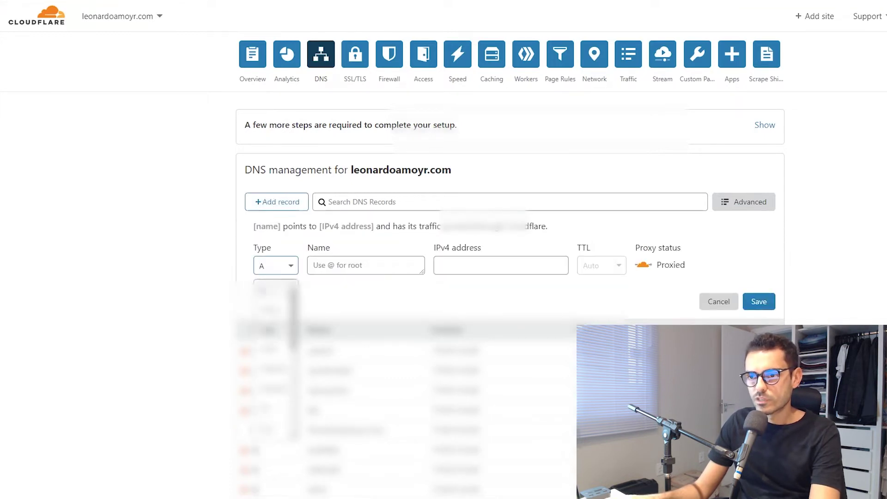
click(270, 370)
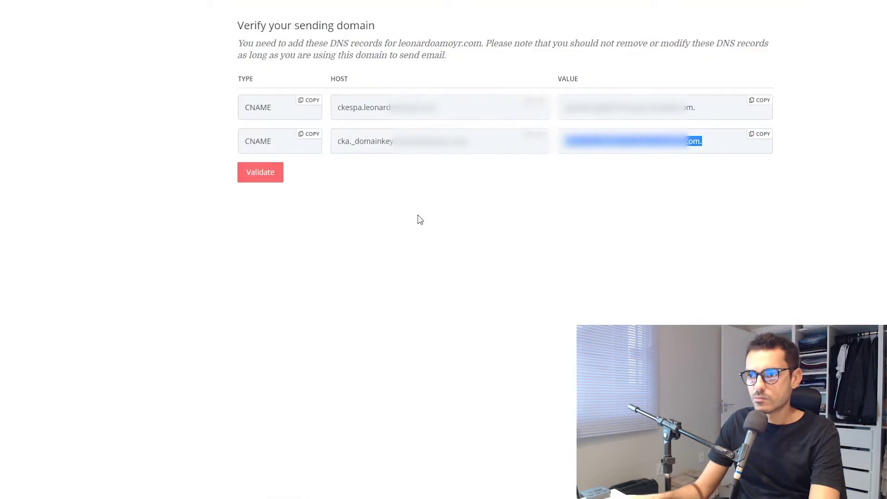
click(536, 100)
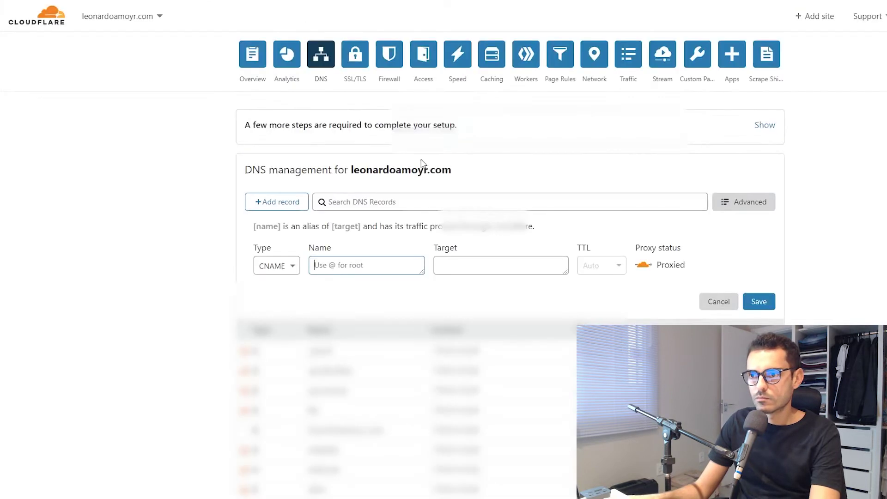
click(349, 265)
right_click(349, 267)
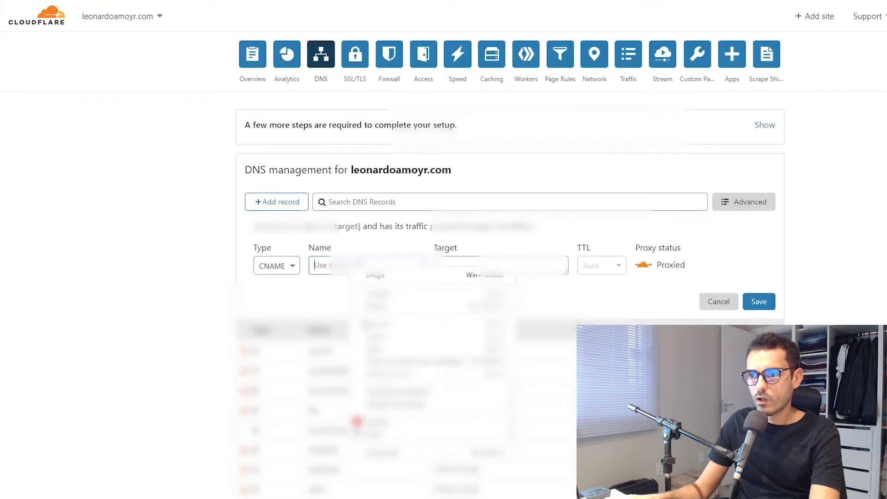
click(374, 348)
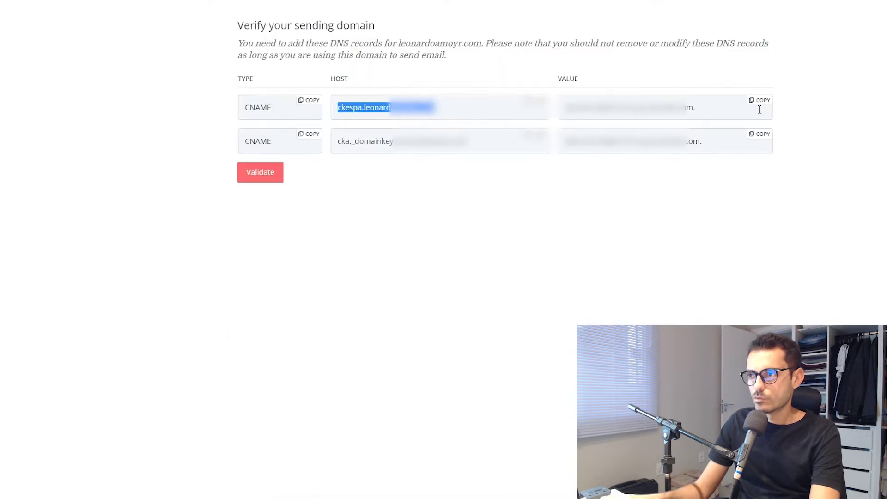
click(760, 101)
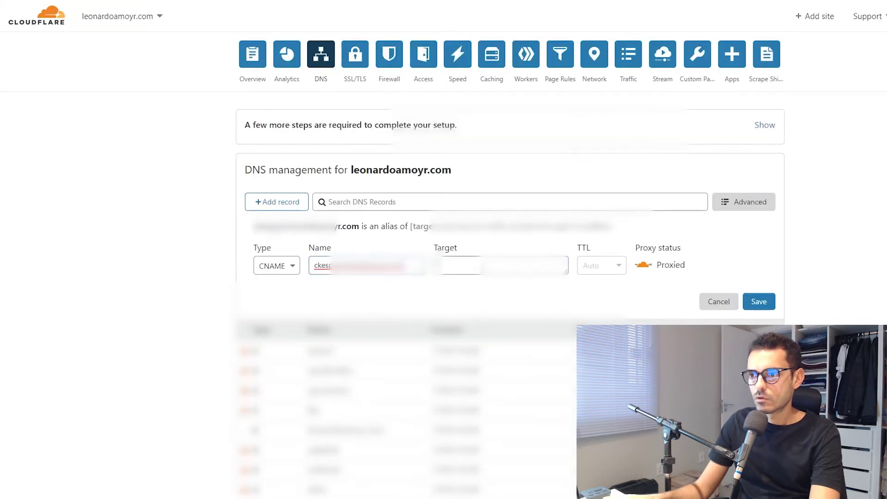
right_click(482, 269)
click(509, 350)
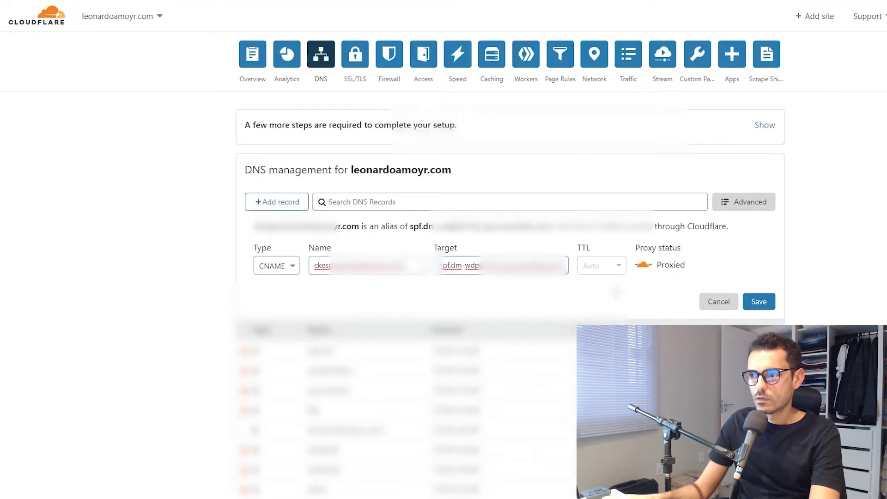
click(644, 266)
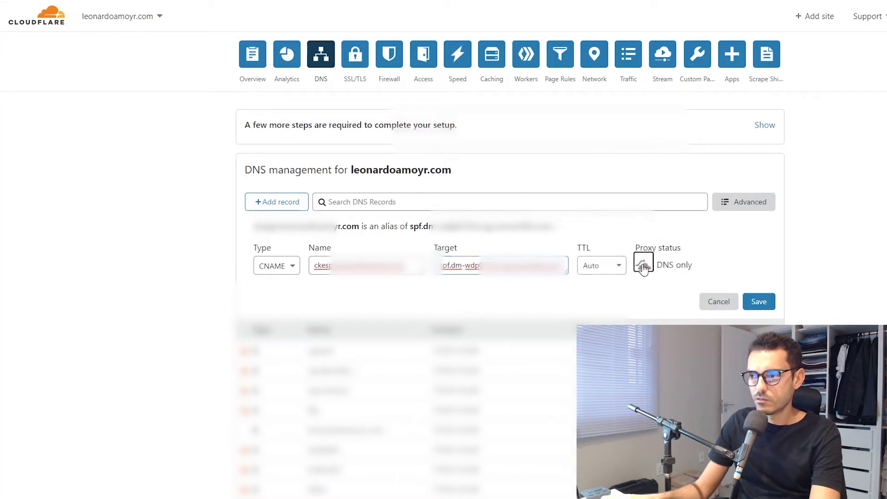
click(759, 302)
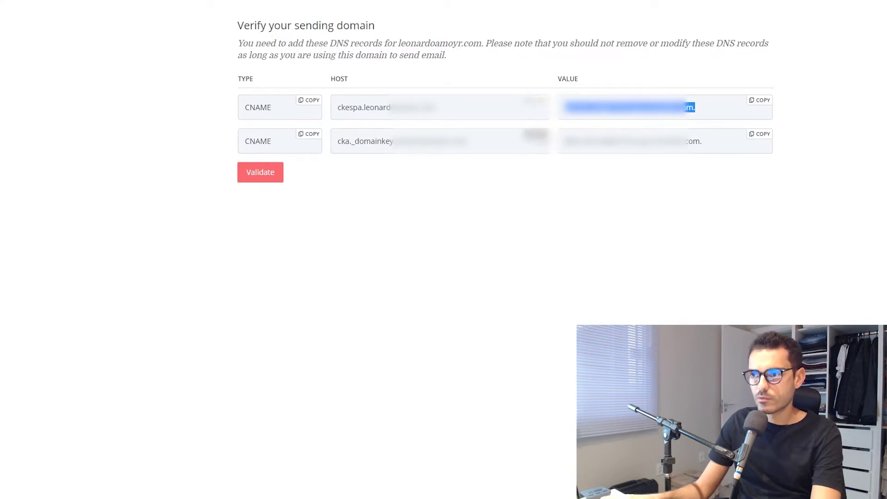
- Start a new Cloudflare CNAME record named with the copied cka._domainkey host
click(393, 141)
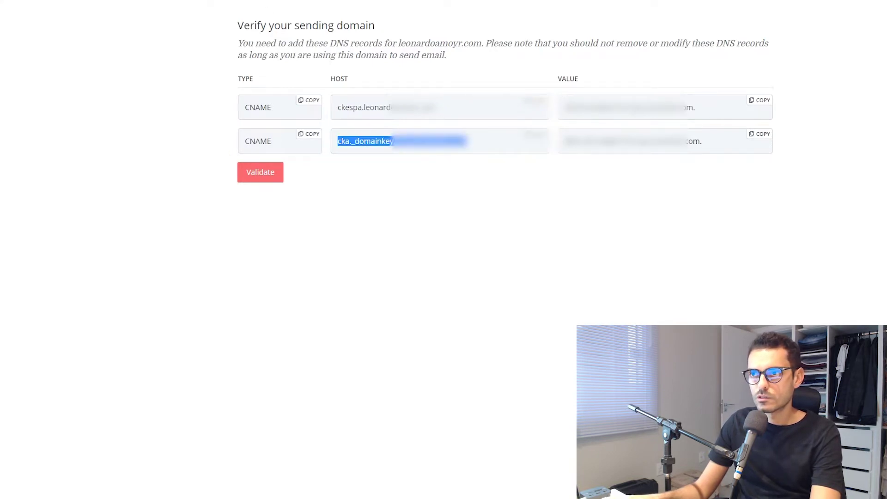
key(alt+Tab)
click(277, 202)
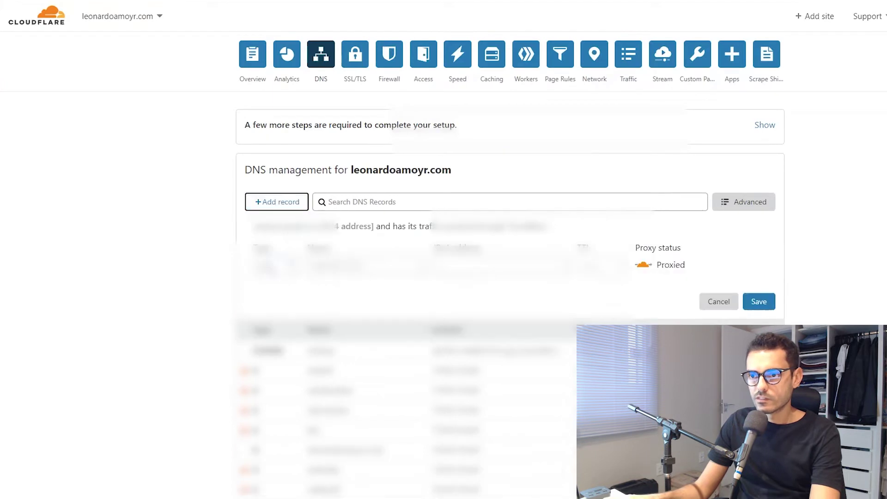
click(270, 265)
click(273, 370)
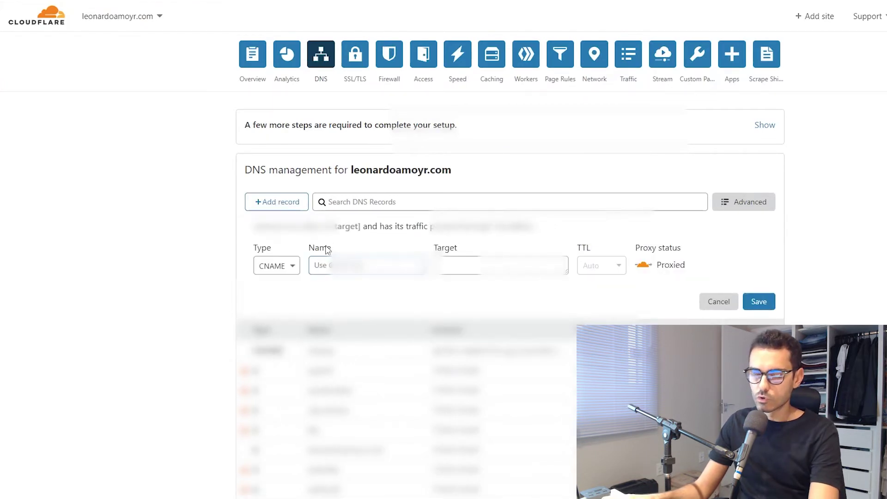
click(323, 266)
right_click(322, 268)
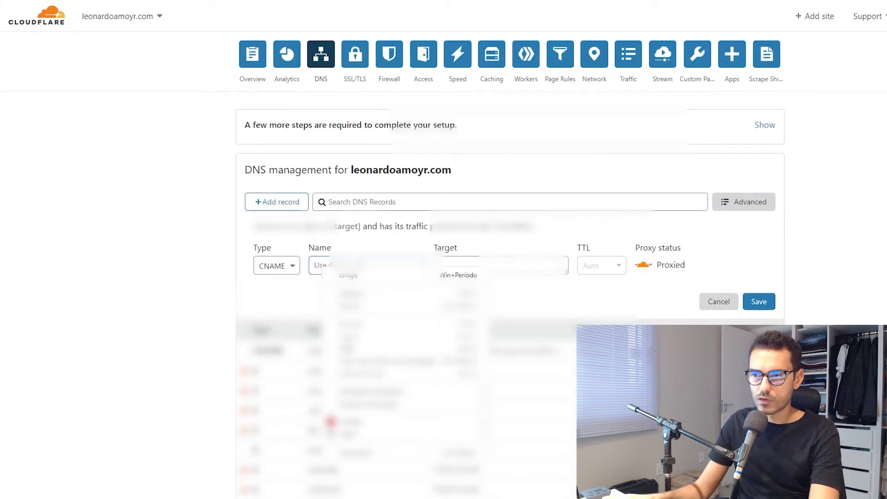
click(351, 348)
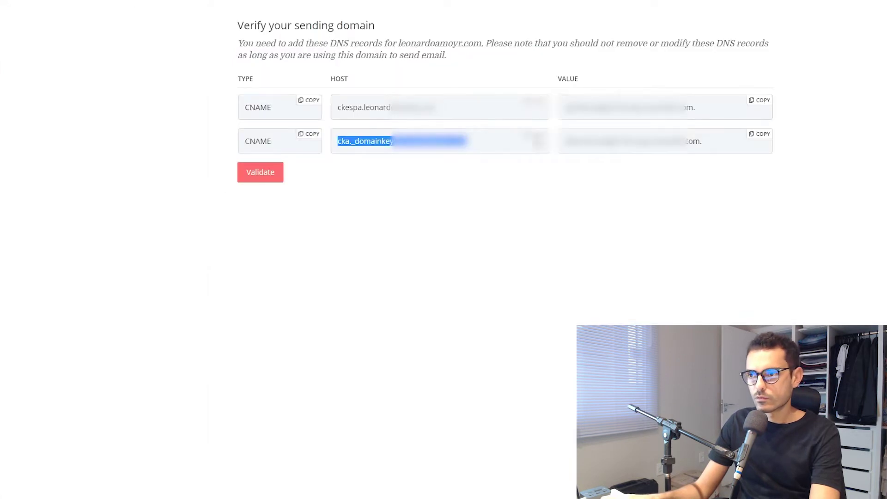
- Paste the DKIM value as its target, set it to DNS only, and save
click(757, 137)
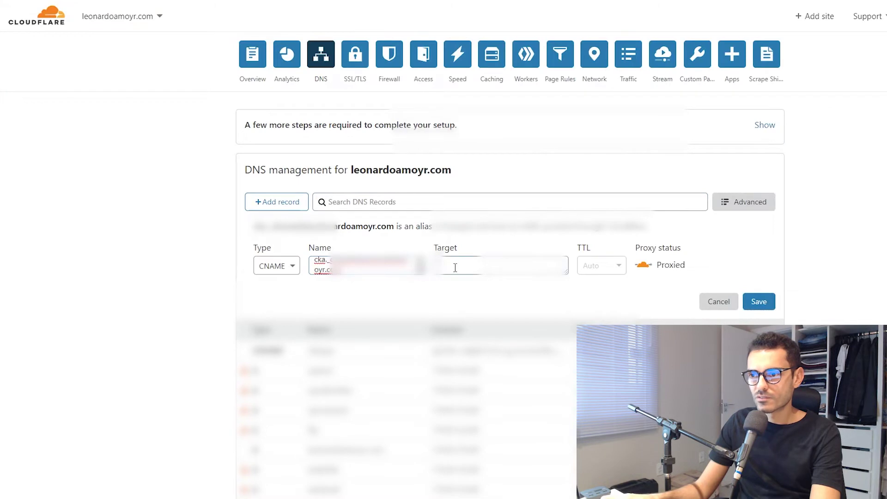
right_click(456, 267)
click(481, 350)
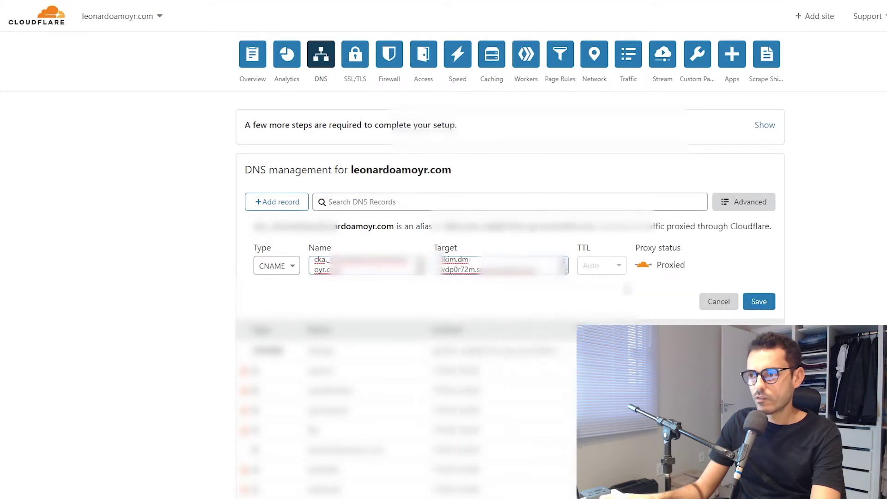
click(643, 265)
click(749, 309)
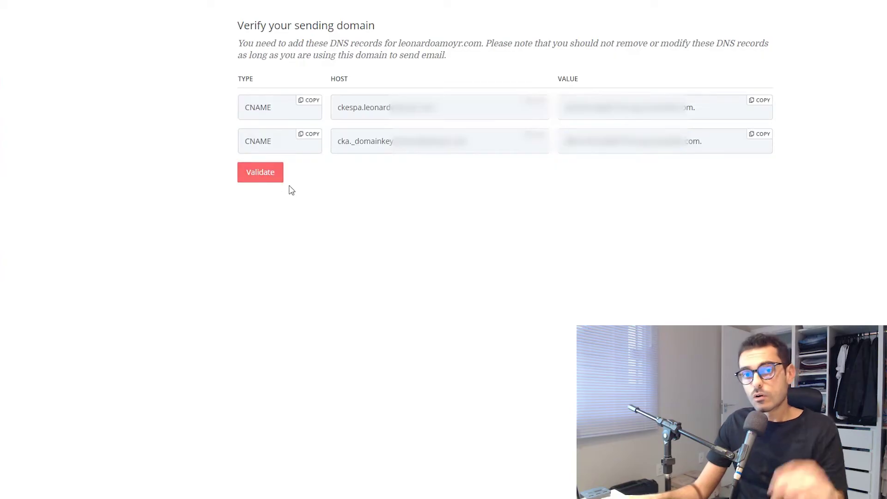
- Validate leonardoamoyr.com on the Verify your sending domain page
click(262, 178)
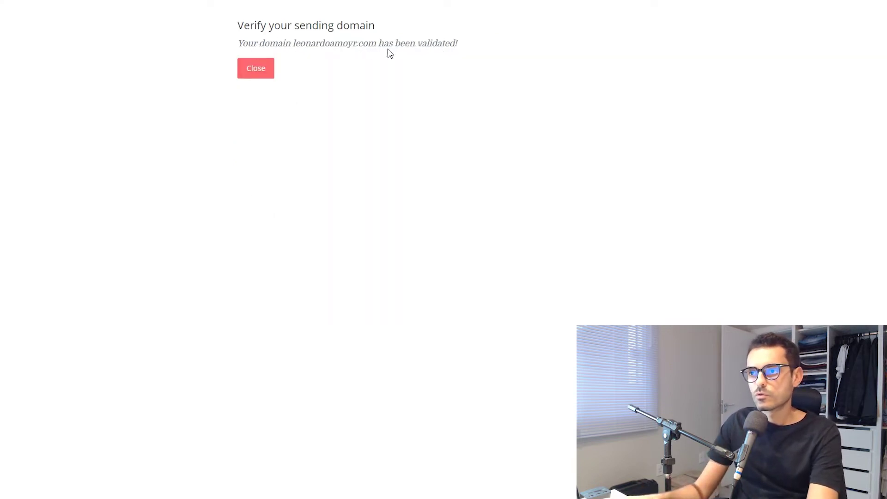
- Dismiss the domain-validation confirmation and scroll back up the settings page
click(269, 65)
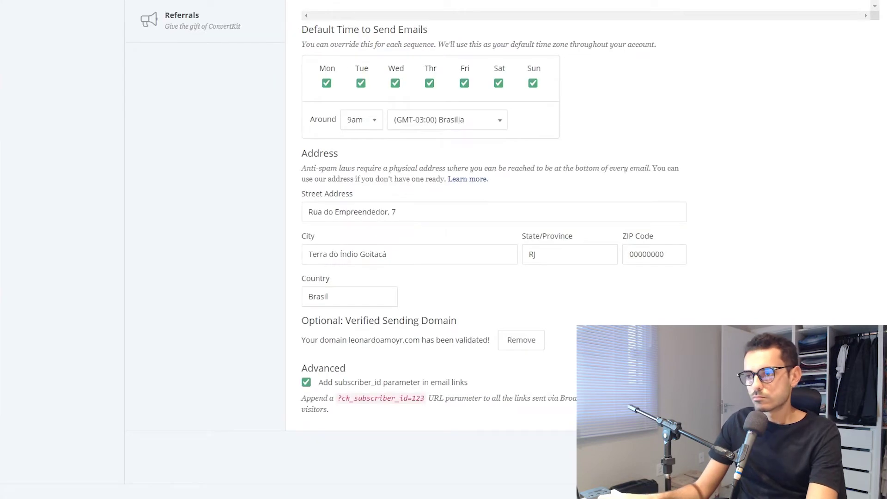
scroll(510, 244, up, 1)
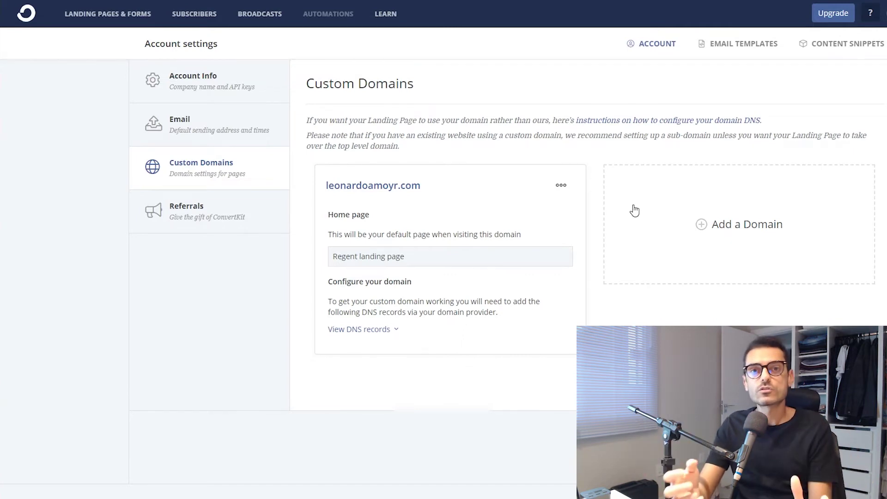
- Reveal the custom domain's three required A records, then go to the Cloudflare tab
click(362, 334)
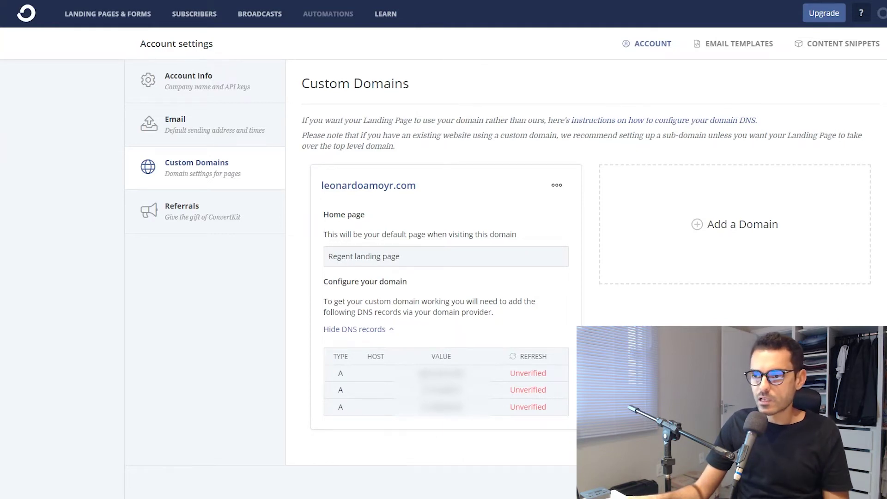
click(237, 6)
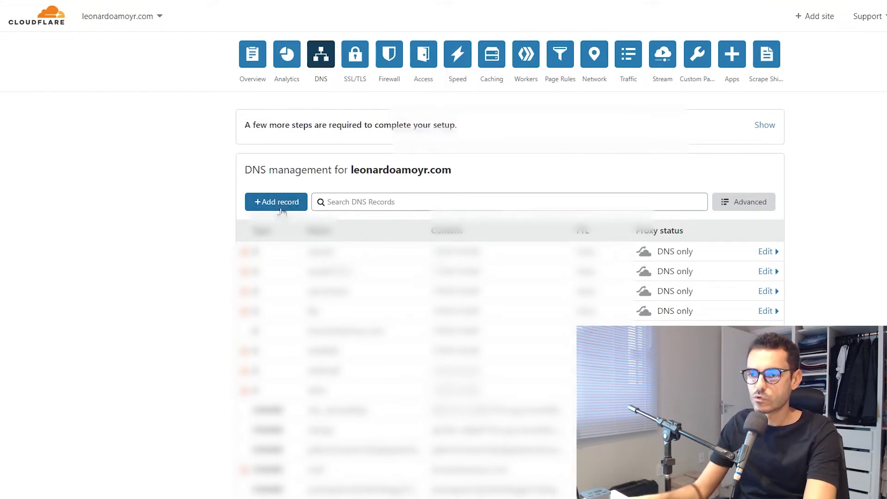
- Start a new Cloudflare DNS record named lp and select the first A record's address
click(264, 204)
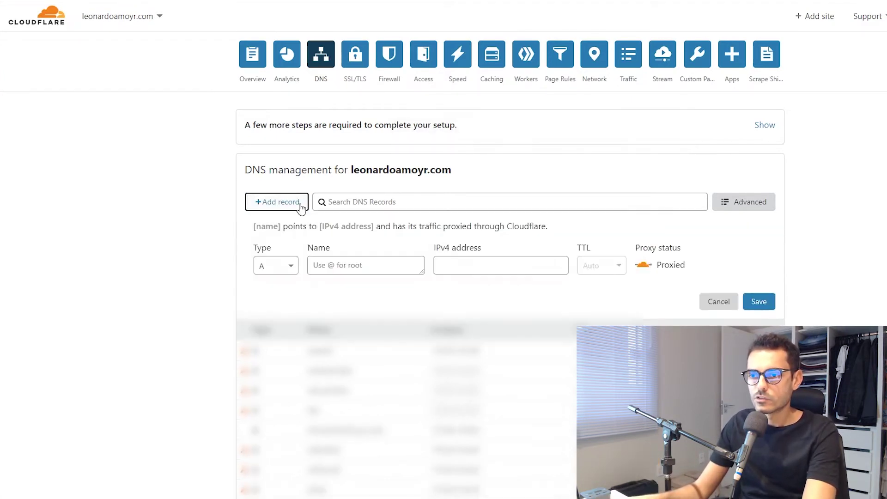
click(324, 268)
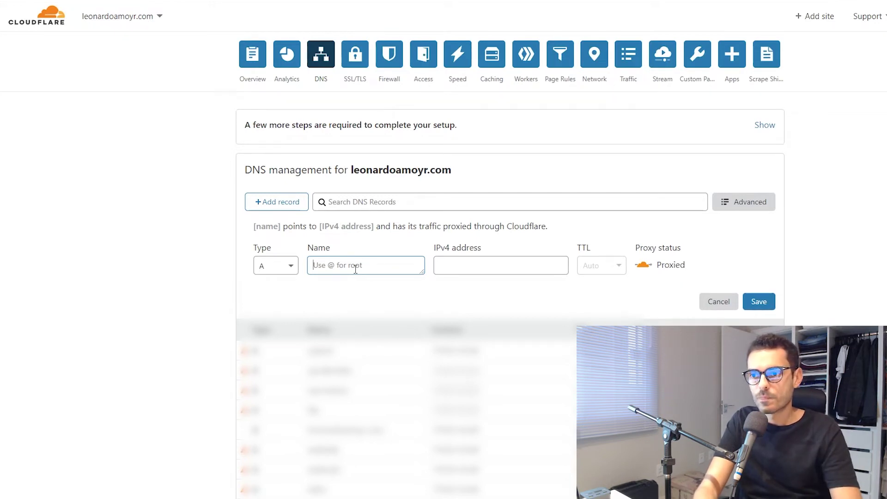
text(lp)
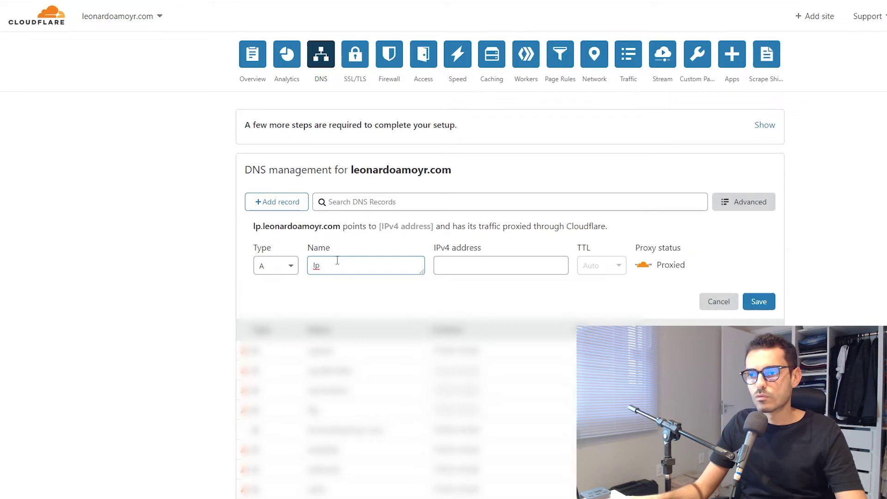
text(.le)
key(BackSpace)
key(BackSpace)
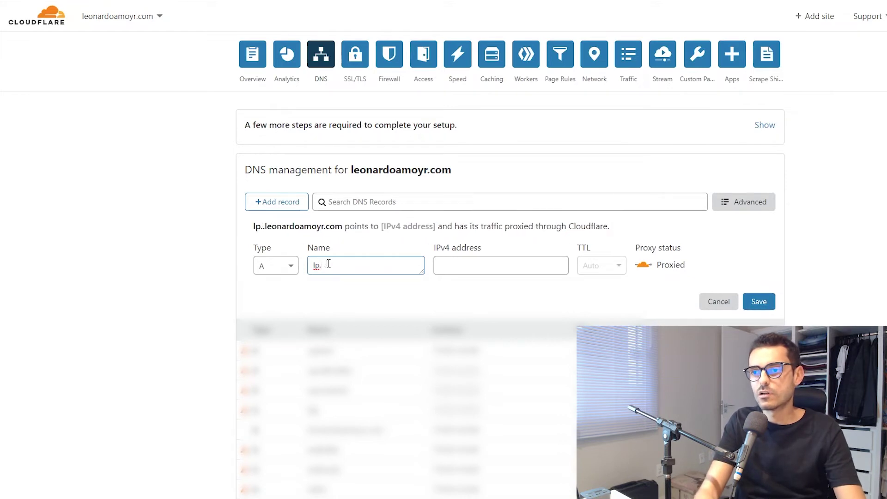
key(BackSpace)
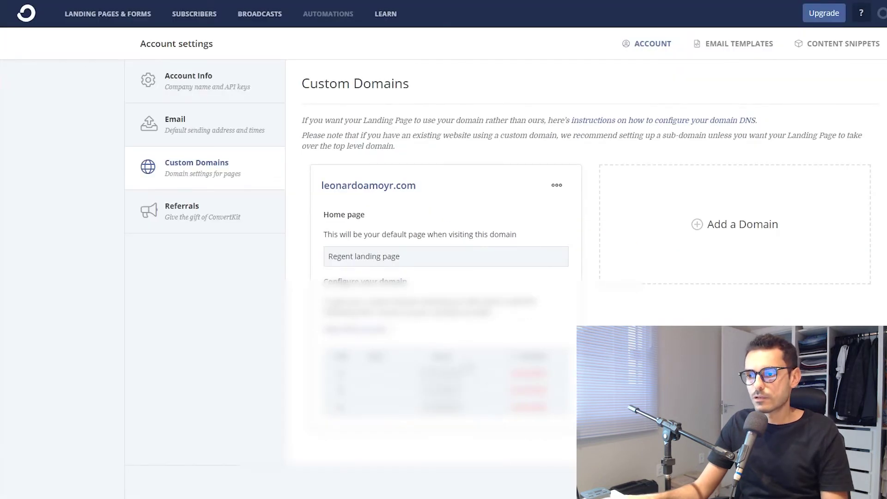
drag(417, 373, 470, 374)
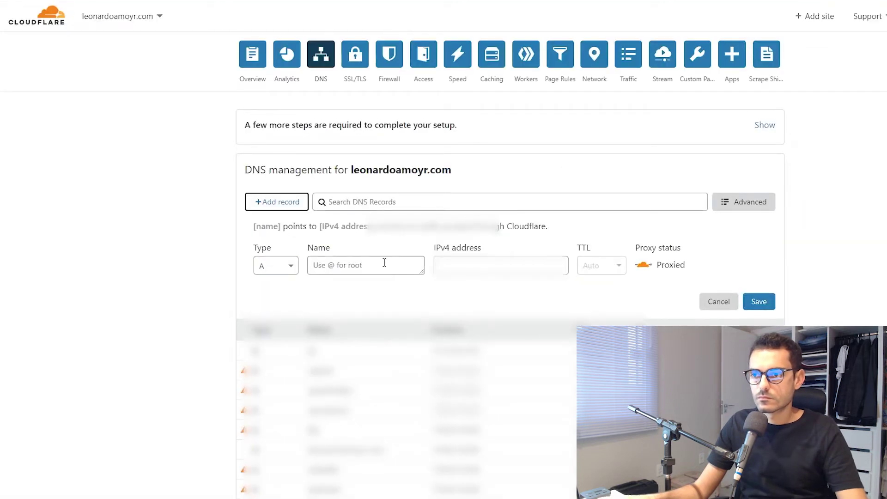
- Save an lp A record as DNS only, then recheck the custom domain in ConvertKit
click(378, 264)
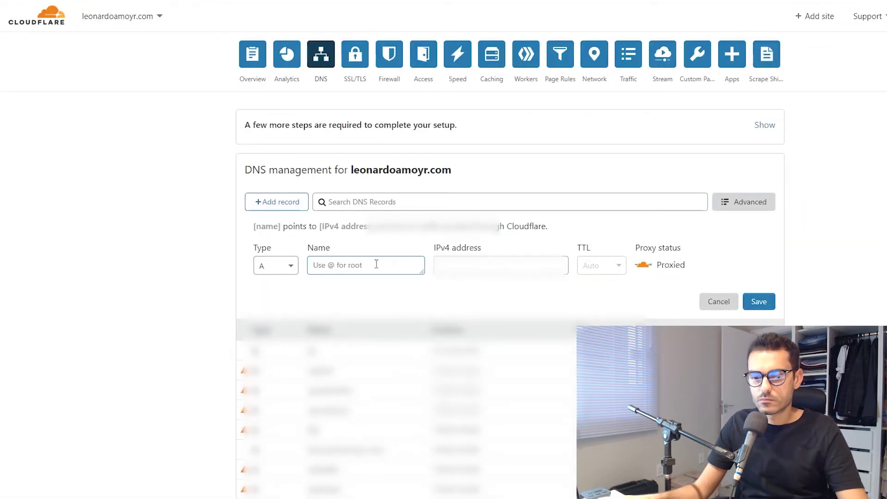
text(lp)
click(643, 264)
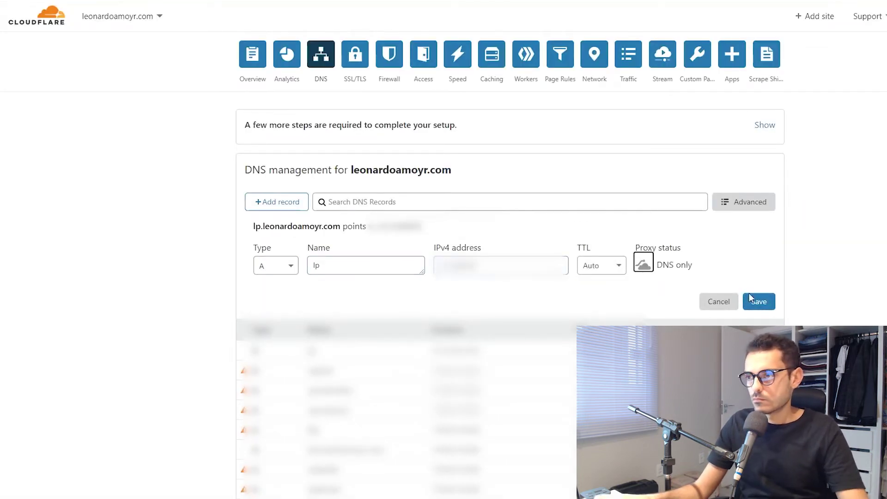
click(758, 301)
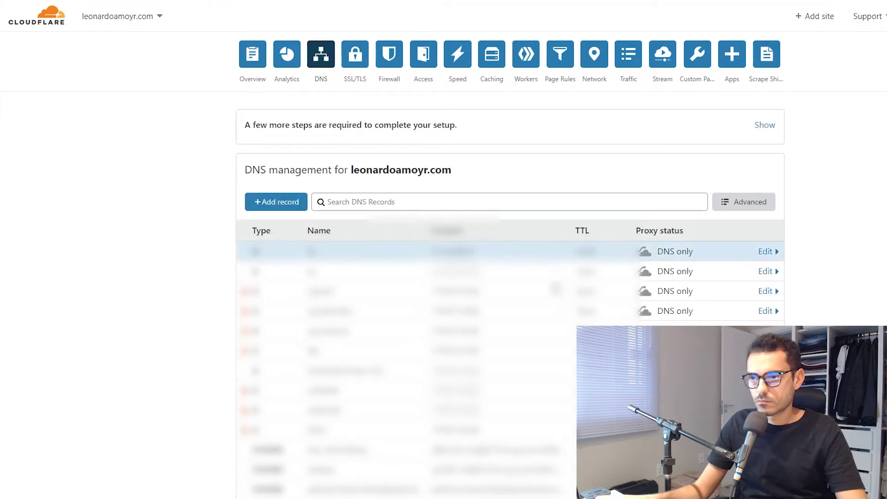
key(ctrl+Tab)
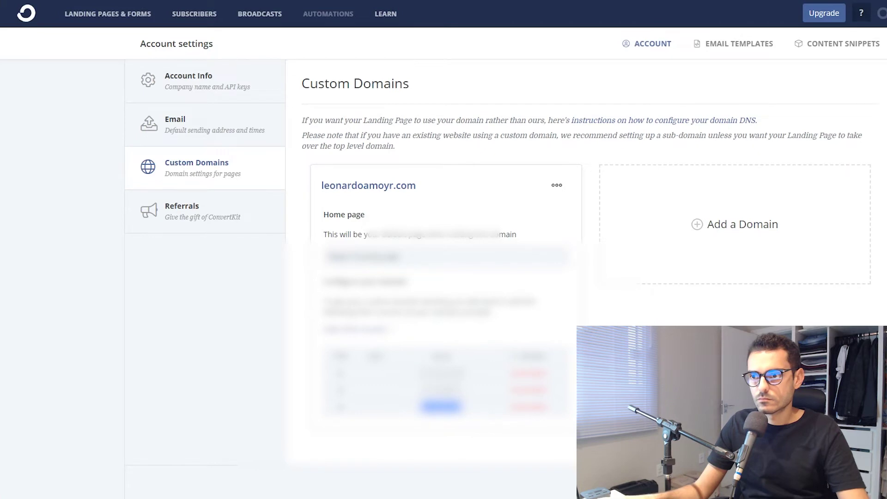
key(ctrl+shift+Tab)
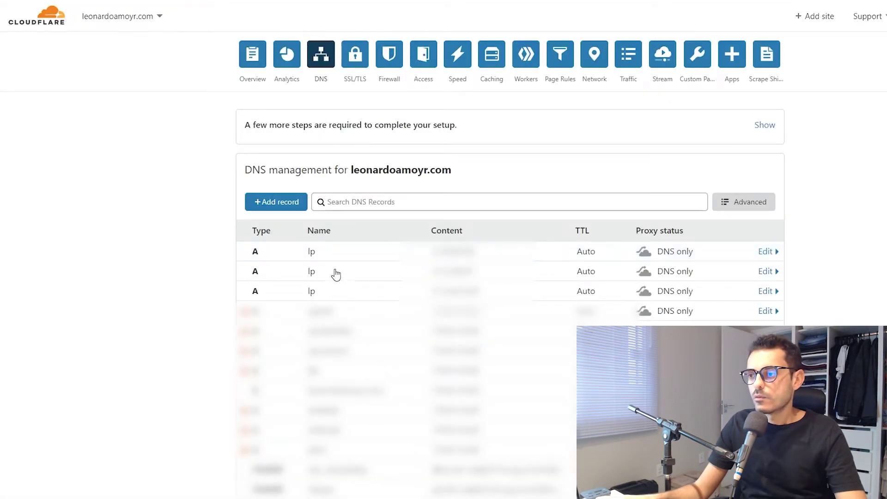
key(ctrl+Tab)
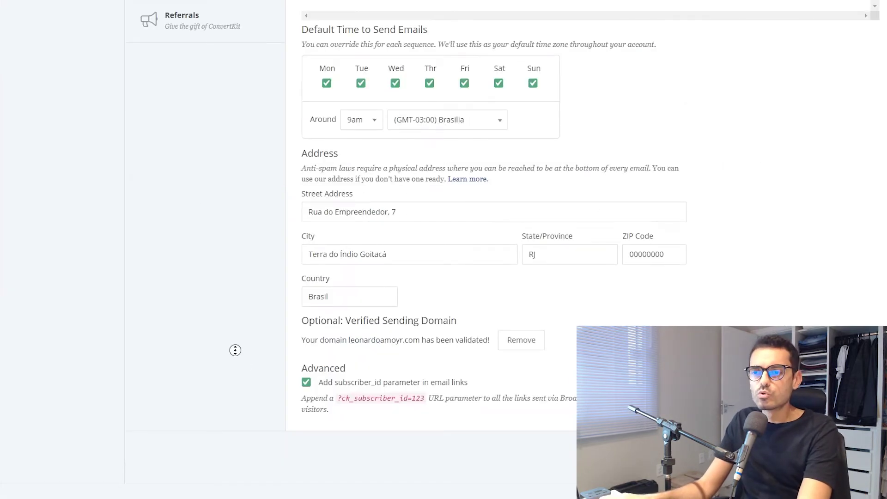
- Go to the Subscribers page from the top navigation bar
scroll(259, 388, up, 1)
scroll(259, 389, down, 1)
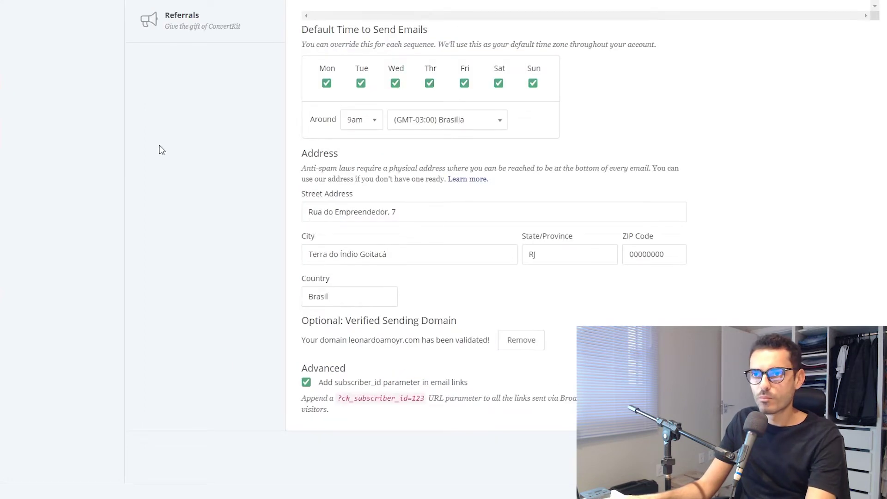
click(167, 46)
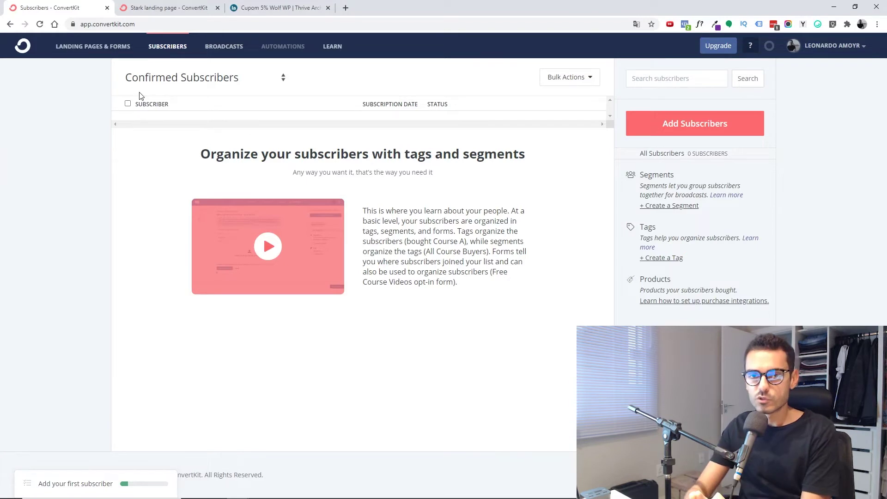
- From Landing Pages & Forms, create a new landing page using the Stark template
click(68, 51)
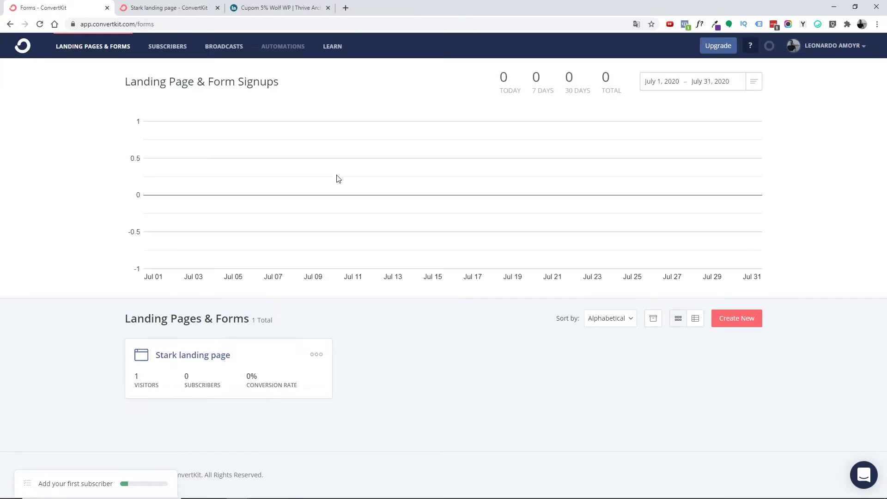
click(734, 319)
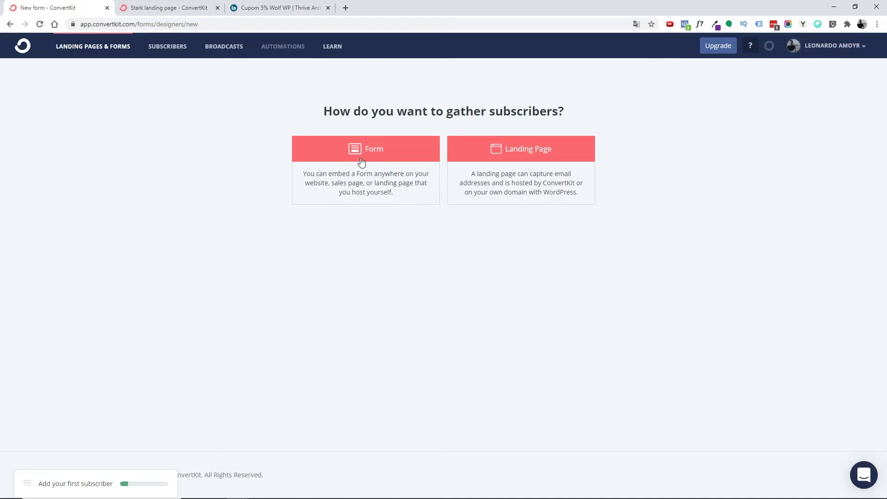
click(542, 160)
drag(884, 102, 867, 421)
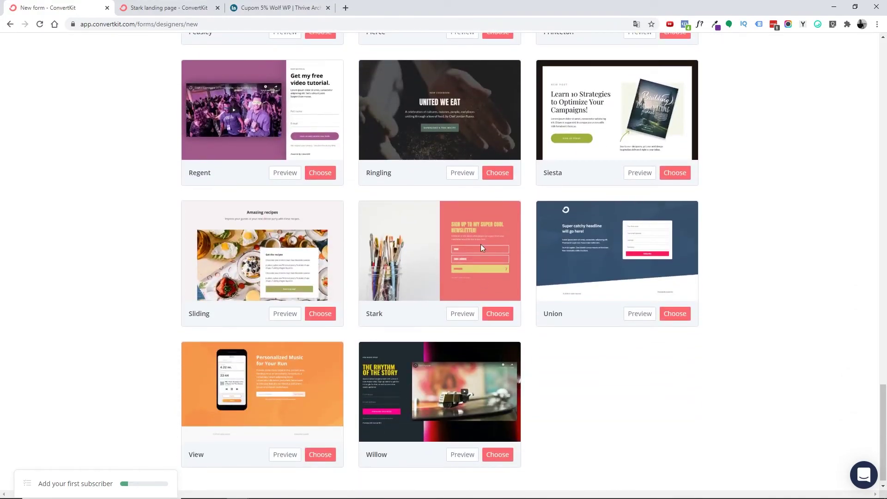
click(498, 315)
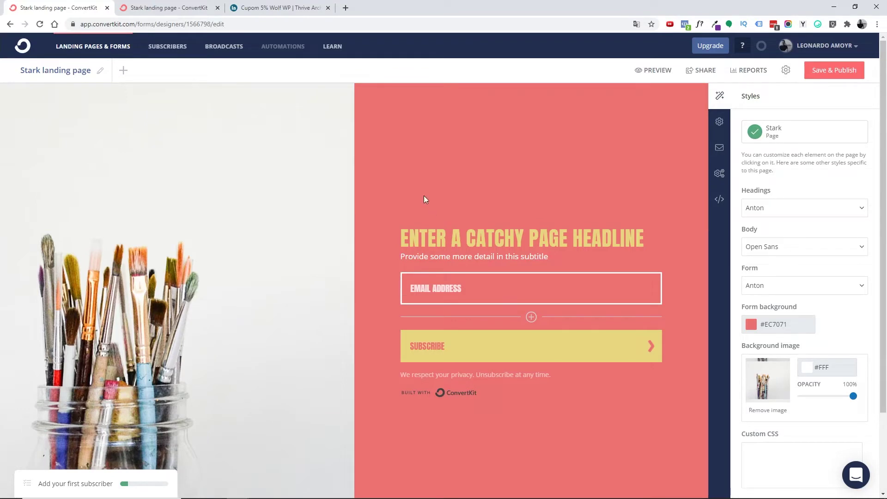
- Open the Background image picker in the Stark page's Styles sidebar
scroll(98, 307, down, 2)
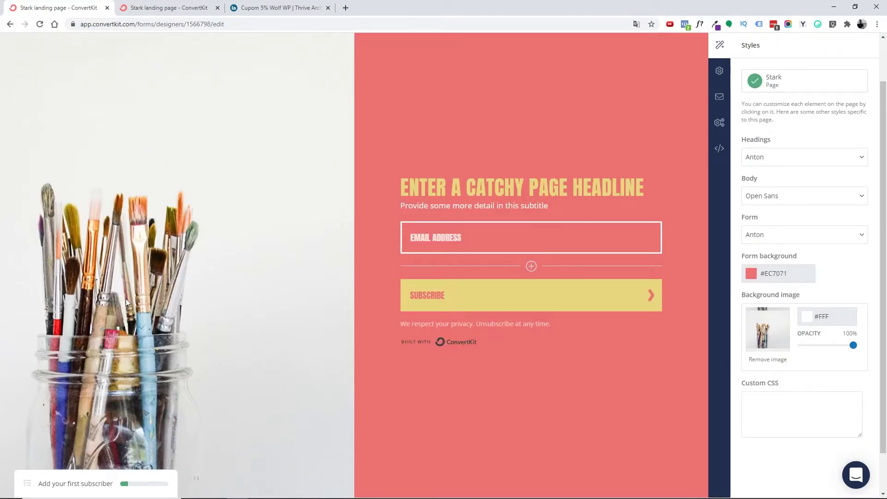
scroll(129, 295, up, 2)
scroll(157, 245, down, 1)
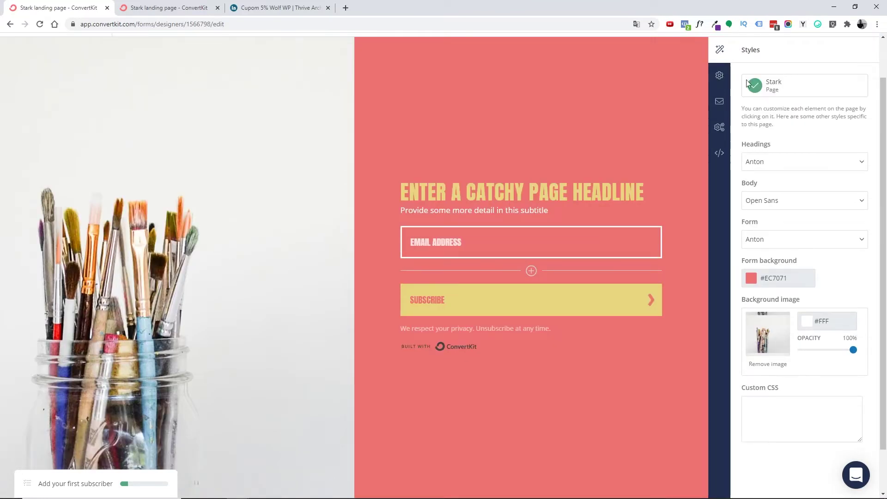
scroll(703, 115, up, 1)
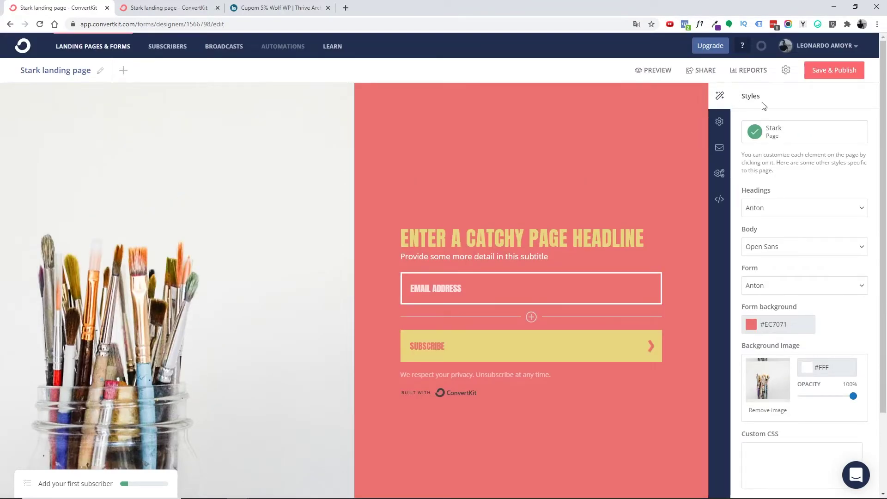
click(760, 387)
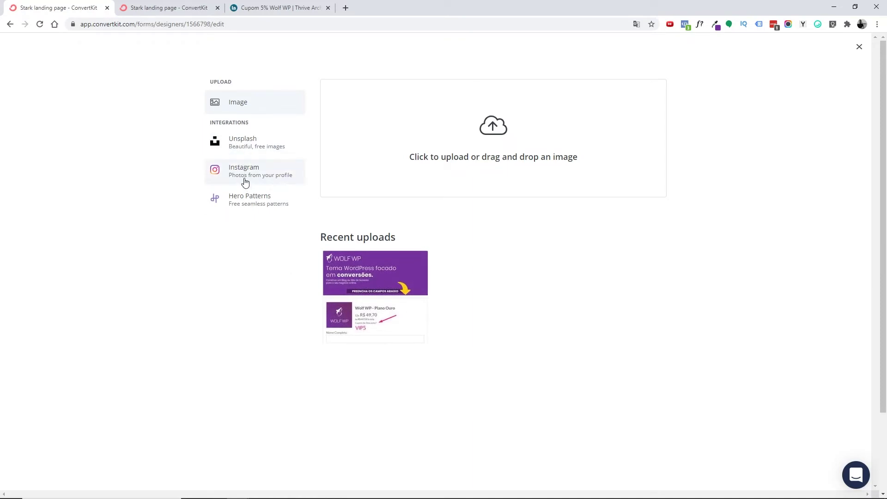
- Set the landing page background to the first Unsplash 'wordpress' photo, a man at a laptop
click(233, 214)
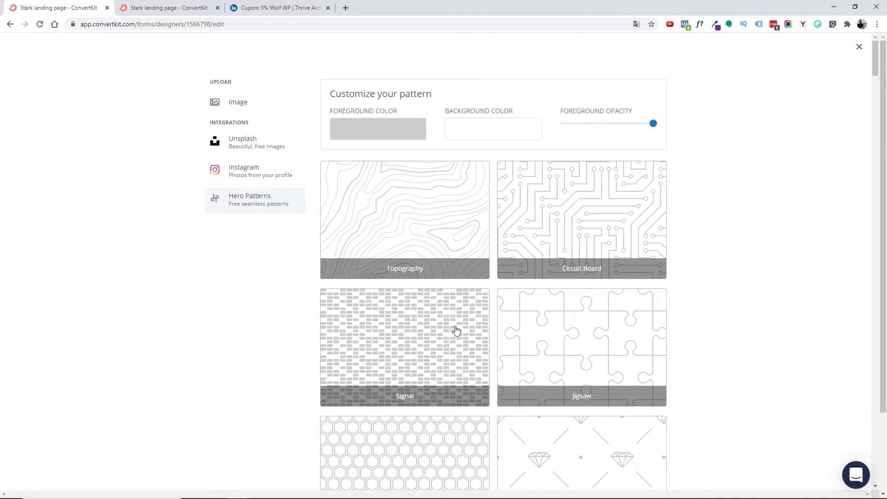
scroll(610, 348, down, 4)
scroll(569, 339, up, 4)
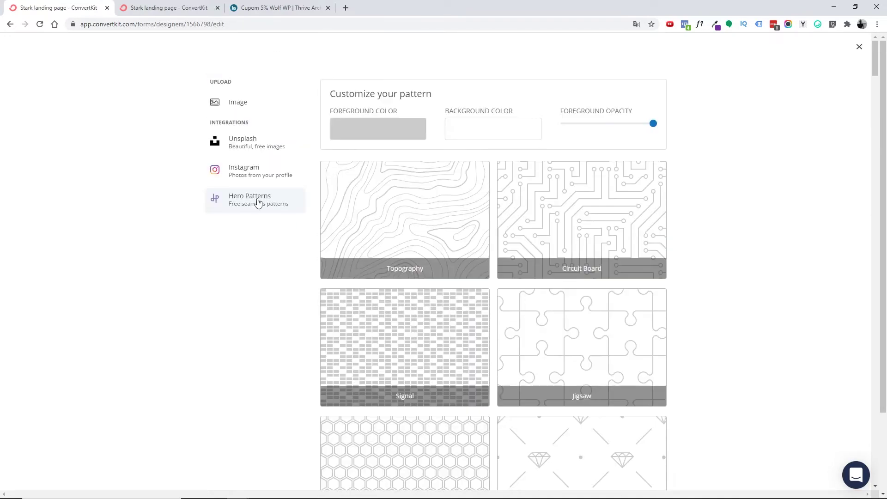
click(241, 145)
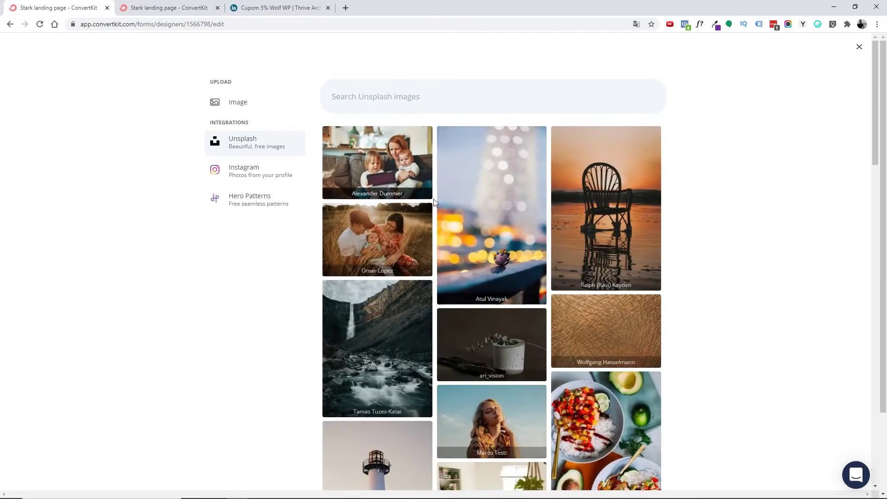
click(385, 95)
text(wordpress)
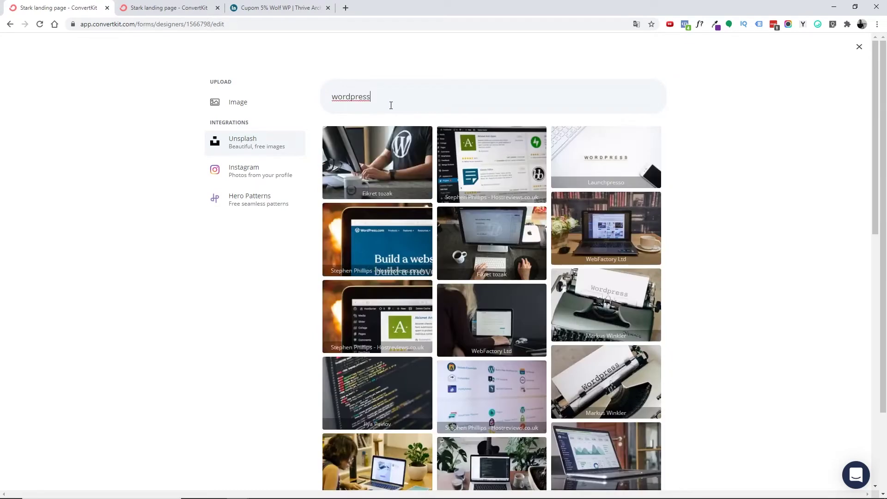
click(380, 155)
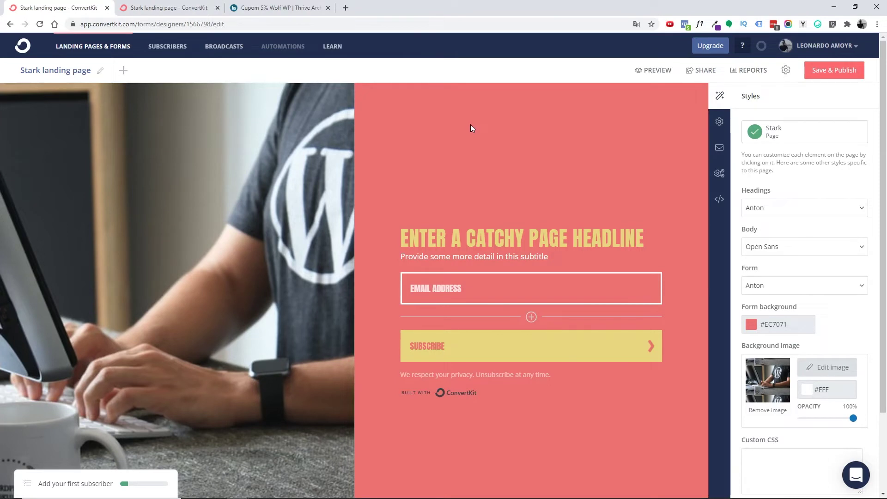
- Change the form background colour from coral to red #c63334
click(754, 325)
drag(747, 349, 706, 317)
click(688, 301)
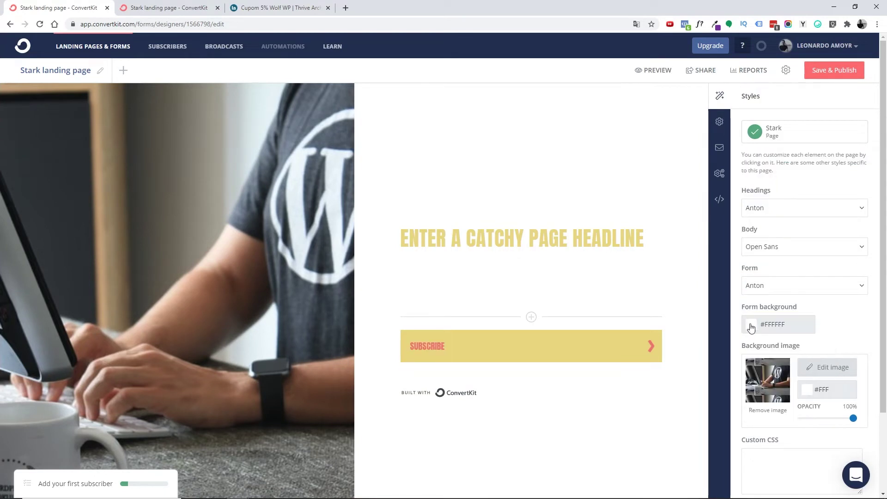
click(752, 325)
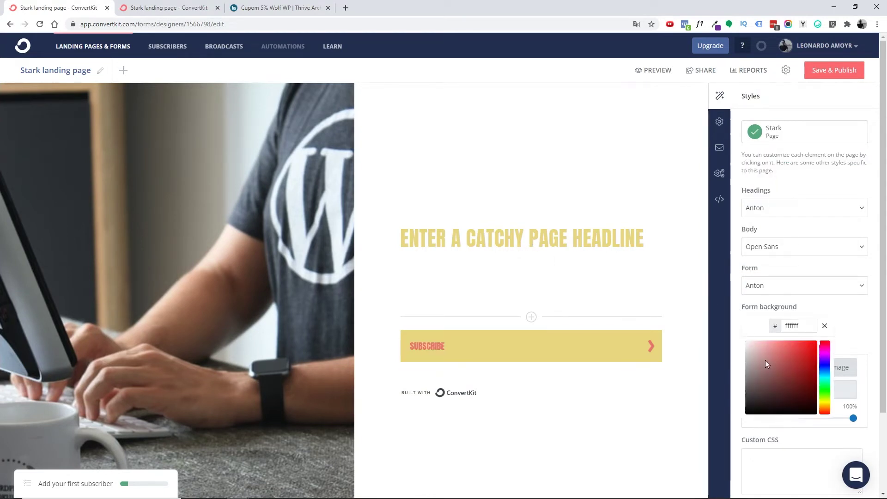
click(800, 357)
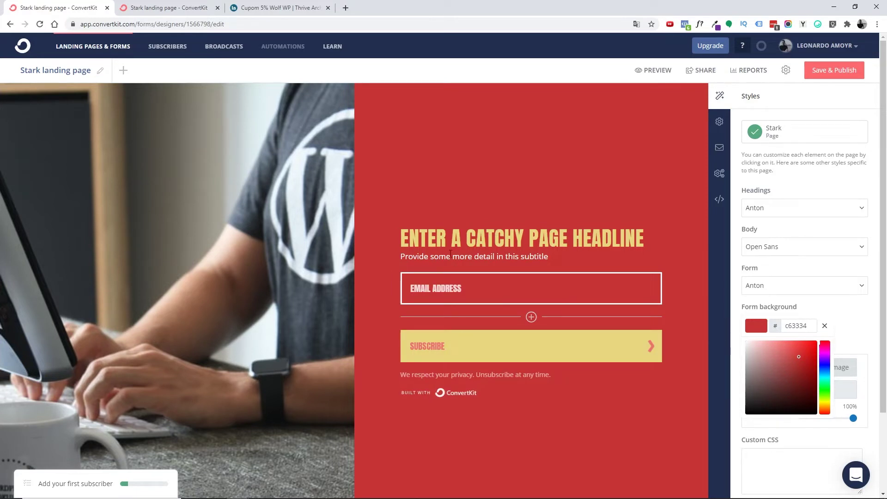
- Copy the headline's purple hex code 74309d using the eye-dropper extension
click(443, 237)
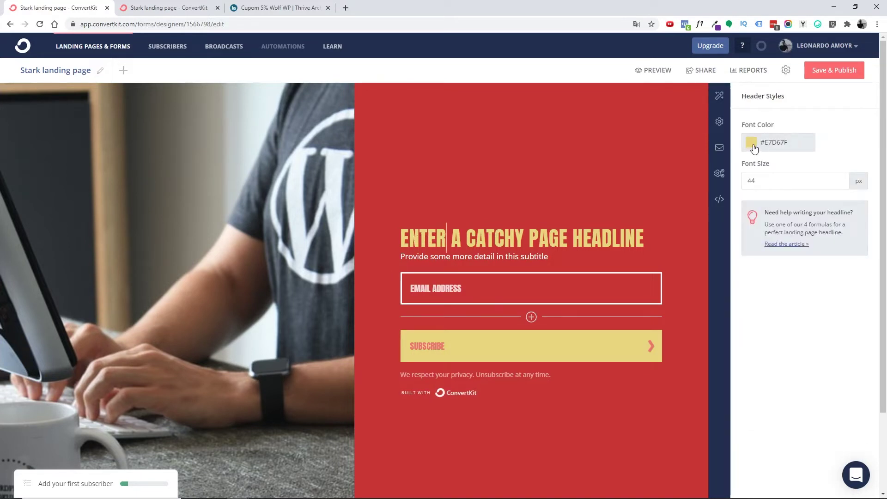
click(715, 24)
double_click(675, 42)
right_click(675, 43)
click(693, 50)
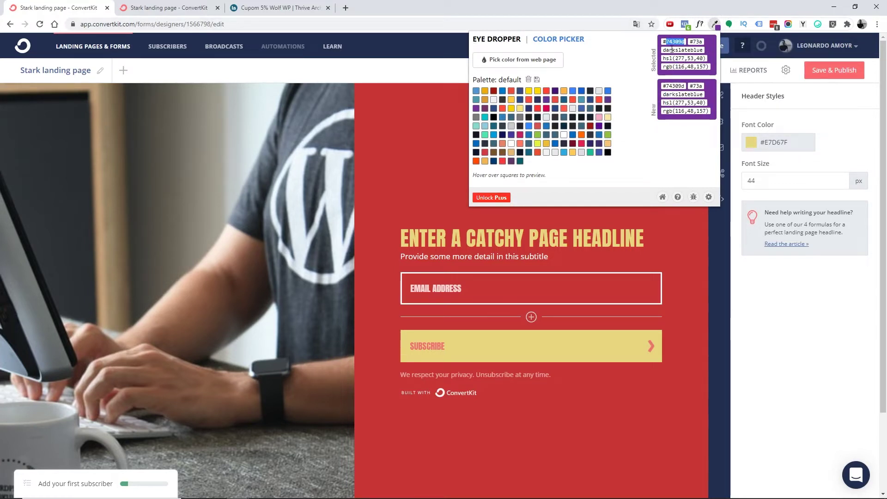
- Paste purple #74309D as the headline, subtitle and email field text colours
click(715, 24)
click(770, 148)
double_click(805, 145)
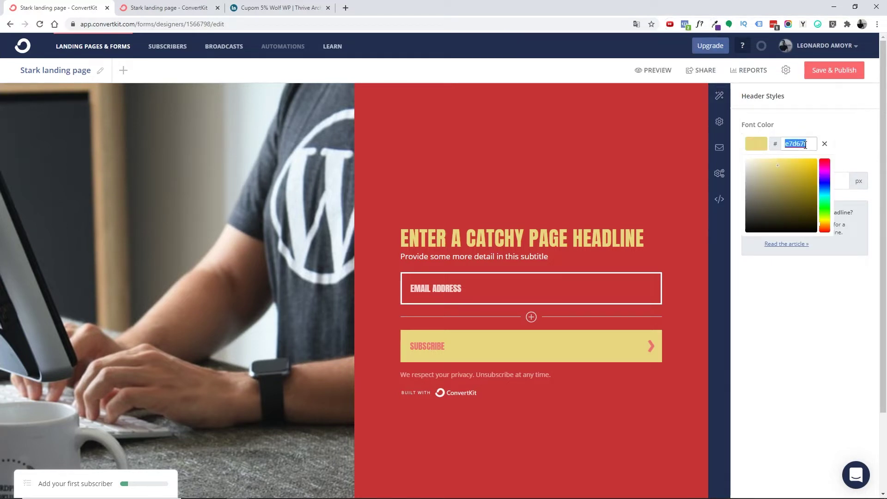
key(ctrl+v)
click(449, 257)
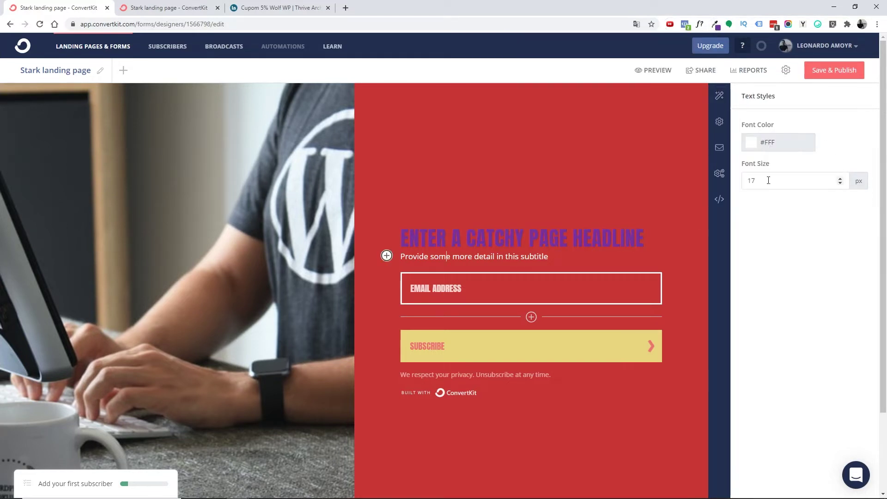
click(758, 147)
key(ctrl+v)
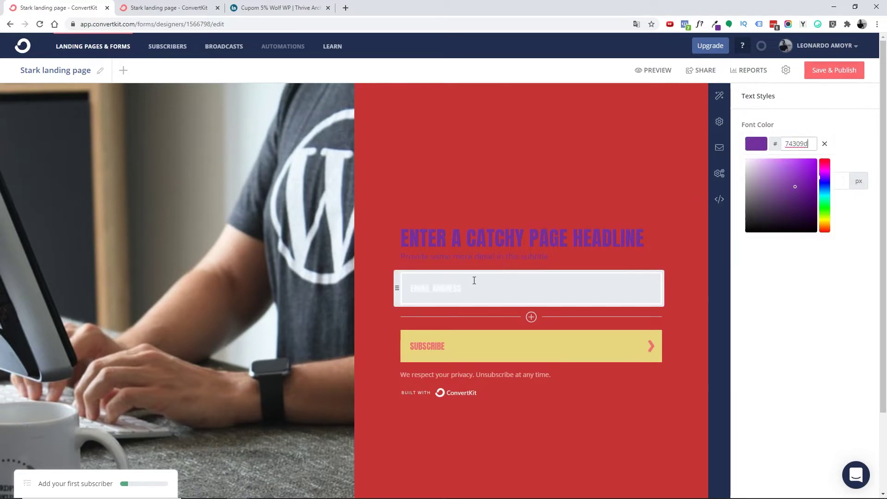
click(466, 283)
click(754, 200)
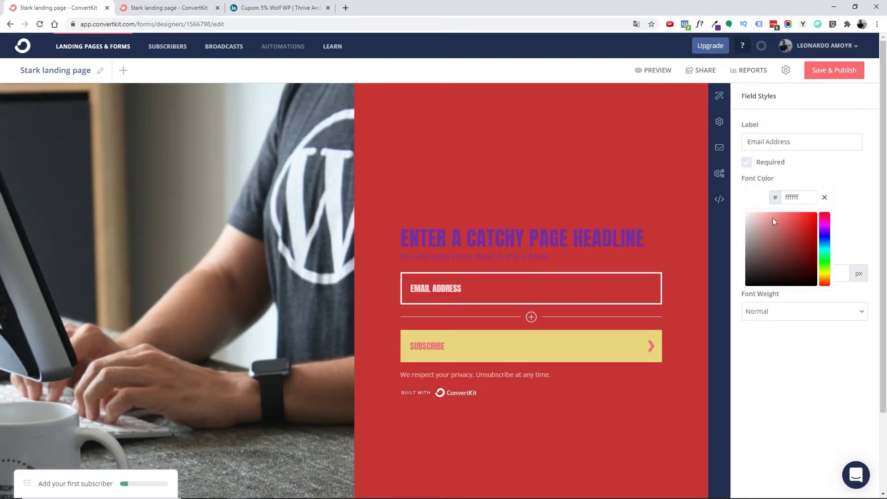
key(ctrl+v)
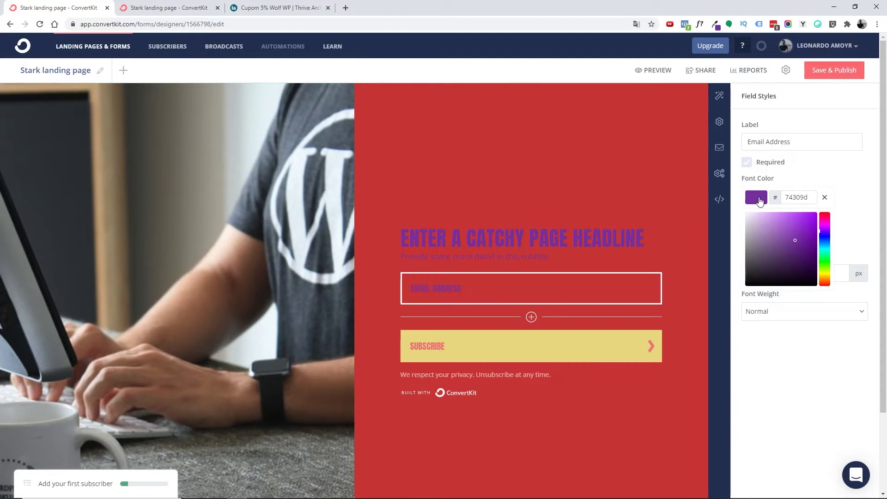
click(847, 187)
- Make the email field border and subscribe button background purple #74309D
click(754, 236)
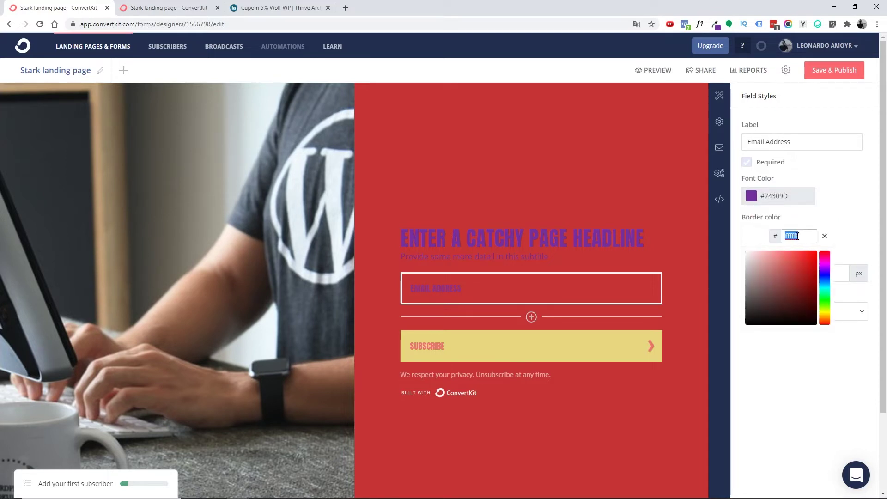
key(ctrl+v)
click(839, 236)
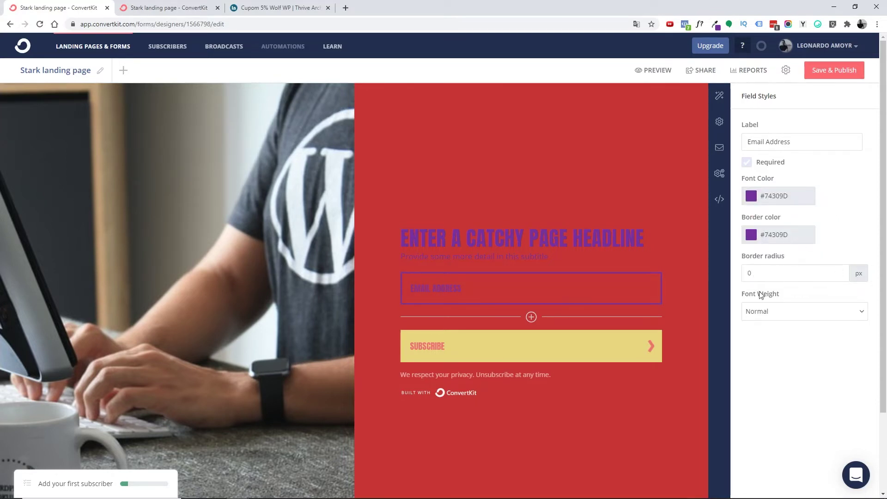
click(473, 350)
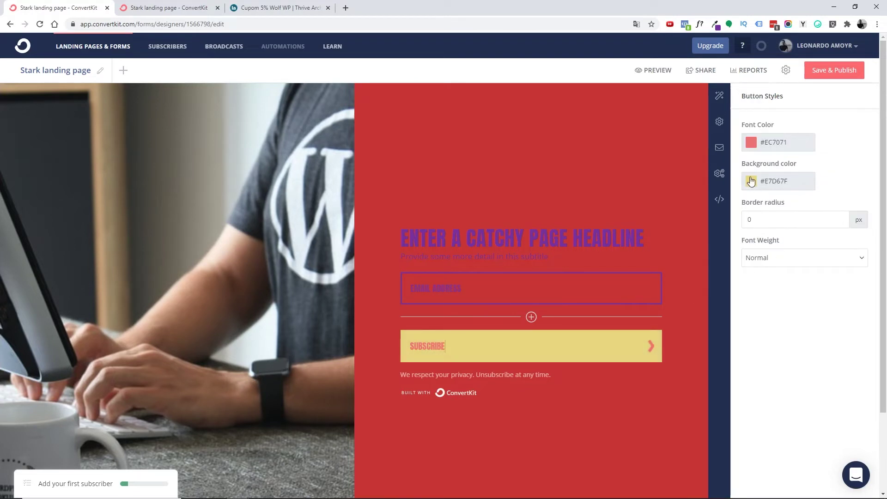
click(781, 181)
key(ctrl+v)
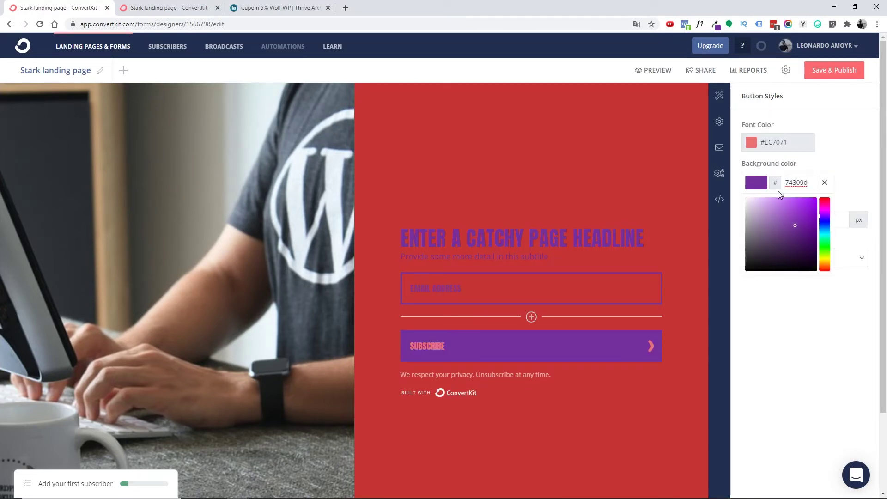
- Set the subscribe button text colour to white #FFFFFF
click(765, 146)
click(749, 163)
drag(749, 164, 740, 157)
click(856, 141)
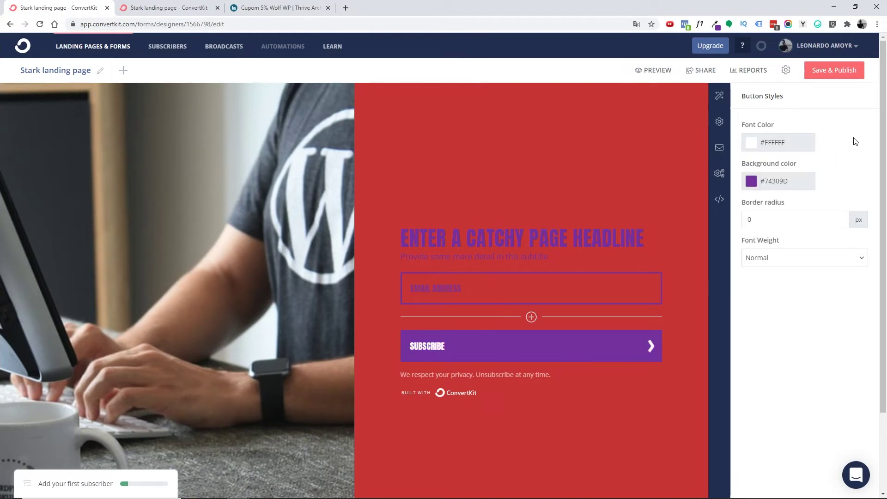
- Set the privacy disclaimer text colour to purple #74309D
click(455, 376)
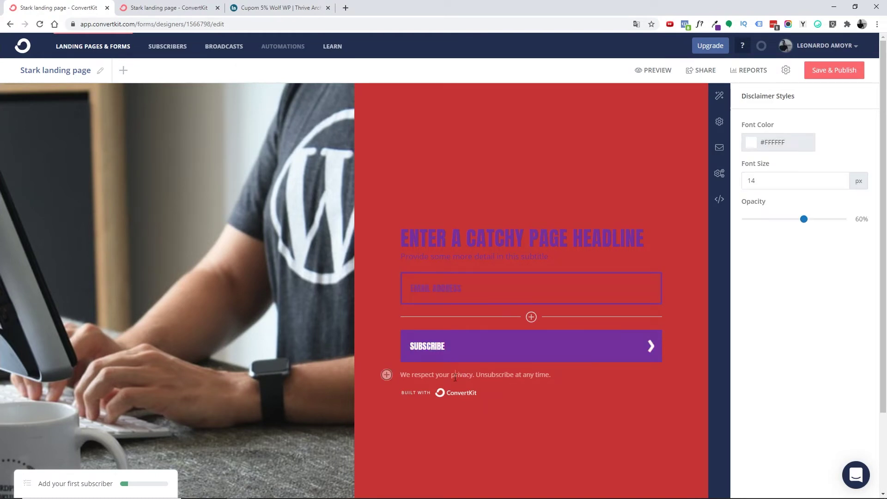
click(756, 148)
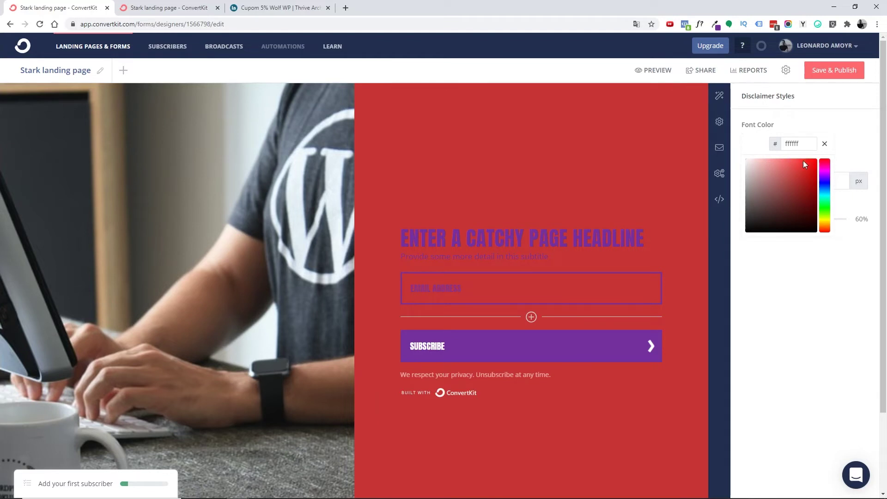
key(ctrl+a)
key(ctrl+v)
click(818, 125)
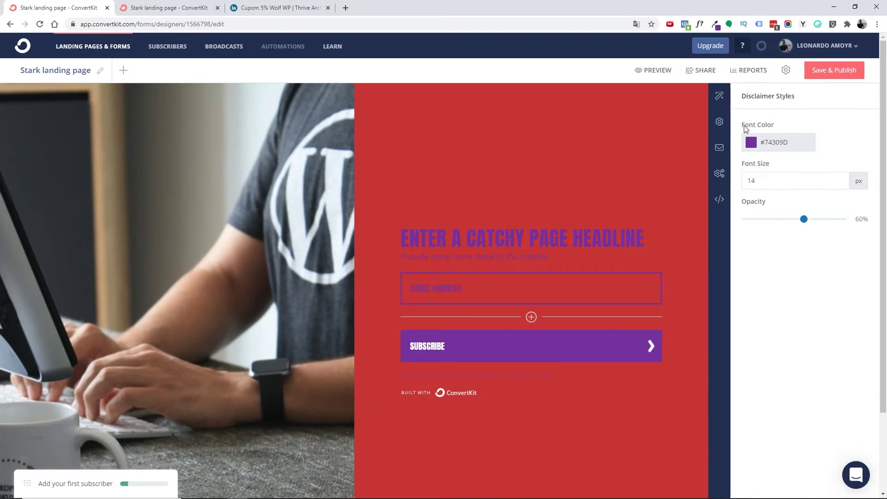
- Make the form background white #FFFFFF in the page-wide Styles settings
click(719, 122)
click(720, 97)
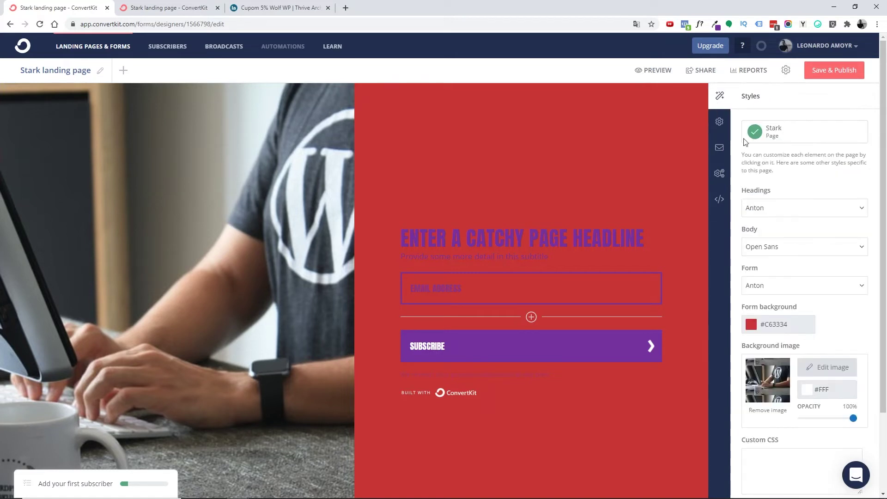
click(755, 324)
drag(760, 345, 745, 342)
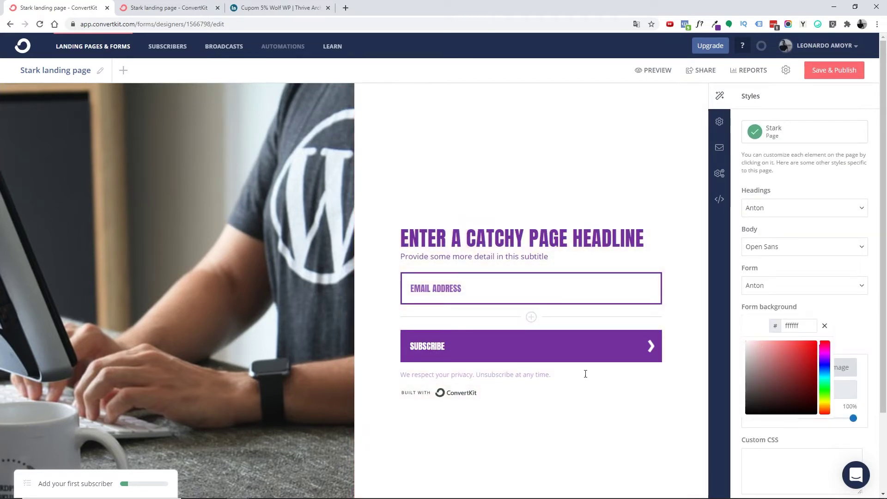
- Change the disclaimer text colour to dark grey #333333
click(528, 374)
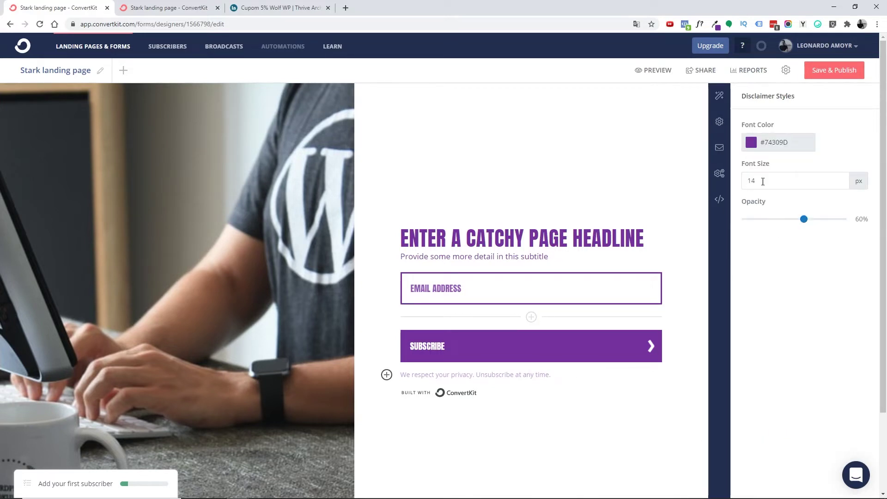
click(754, 146)
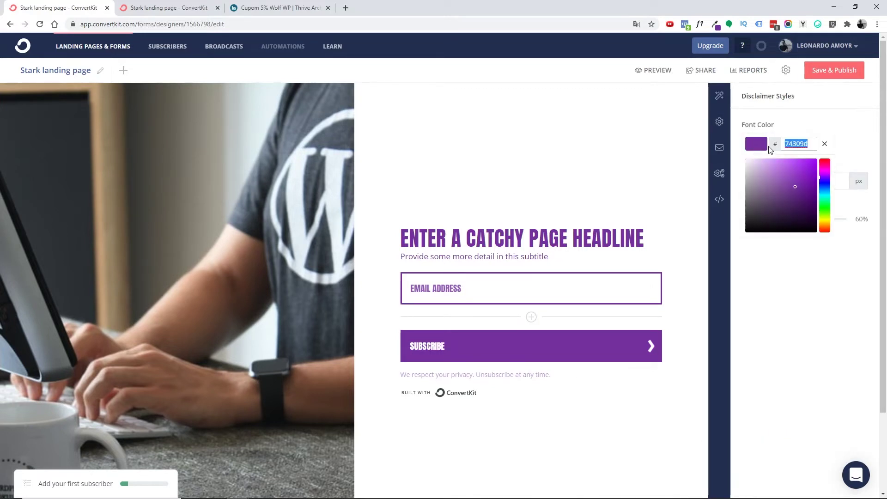
text(333333)
click(799, 128)
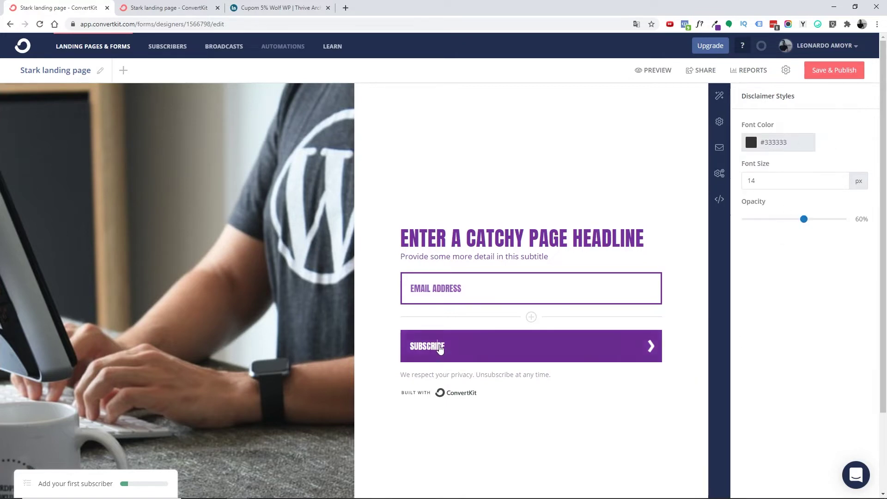
click(422, 347)
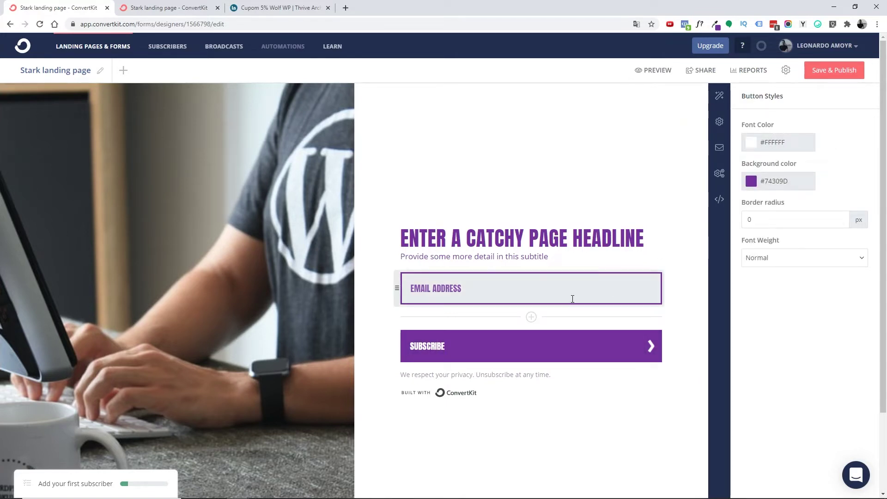
key(ctrl+a)
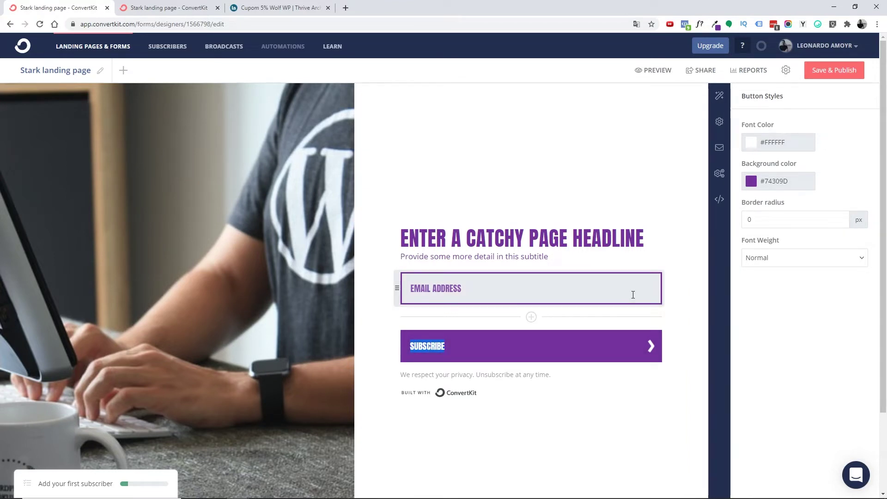
- Relabel the button 'QUERO 5% OFF NO WOLF WP', trying corner radius 50 before keeping 0
text(QUERO 5% OFF NO)
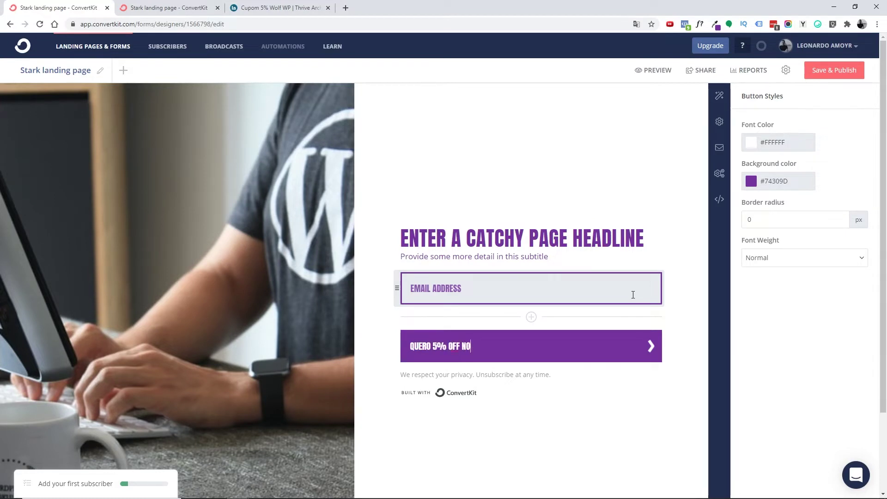
text( WOLF WP!)
key(BackSpace)
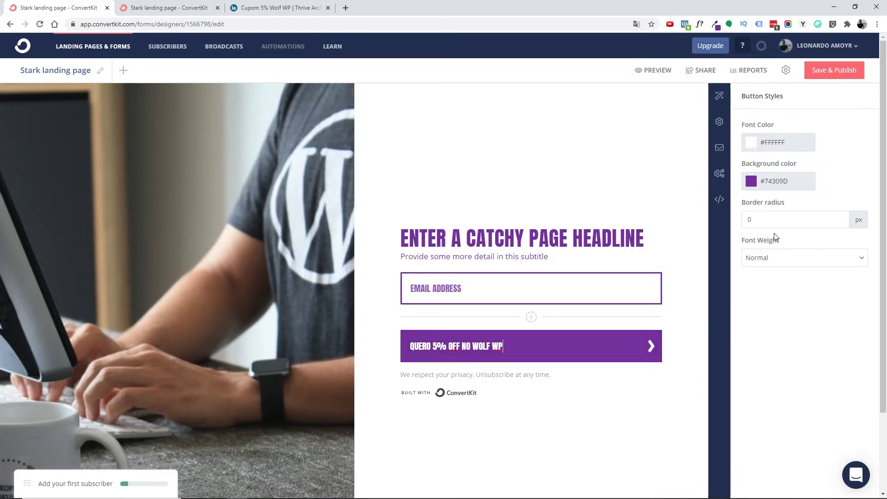
click(747, 222)
drag(745, 221, 886, 210)
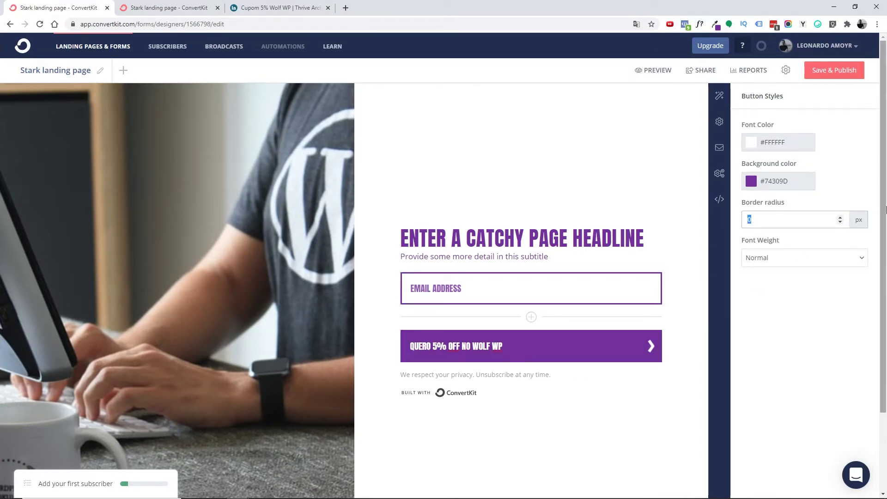
text(50)
key(BackSpace)
key(BackSpace)
text(0)
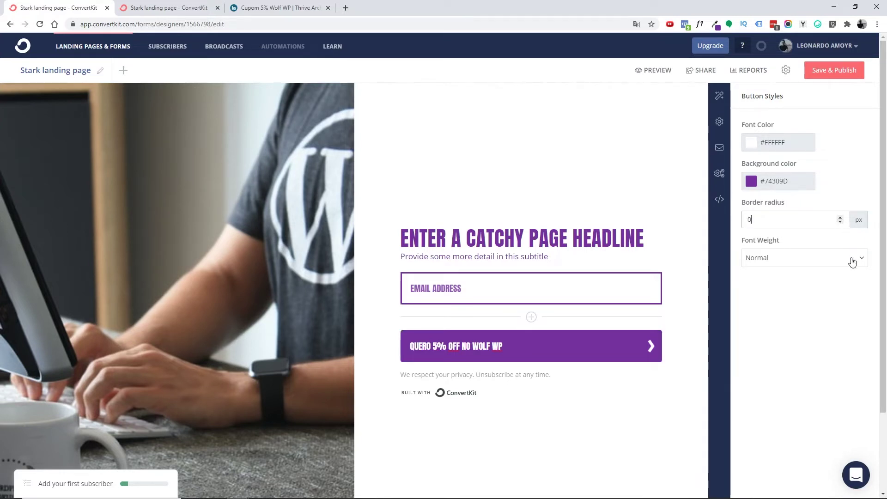
- Try bold button text, then revert it to normal weight
click(759, 258)
scroll(761, 284, down, 2)
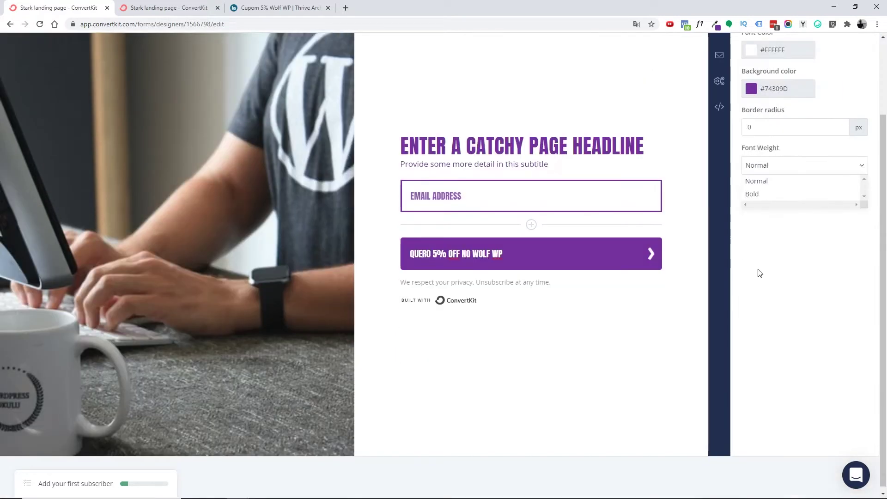
click(755, 194)
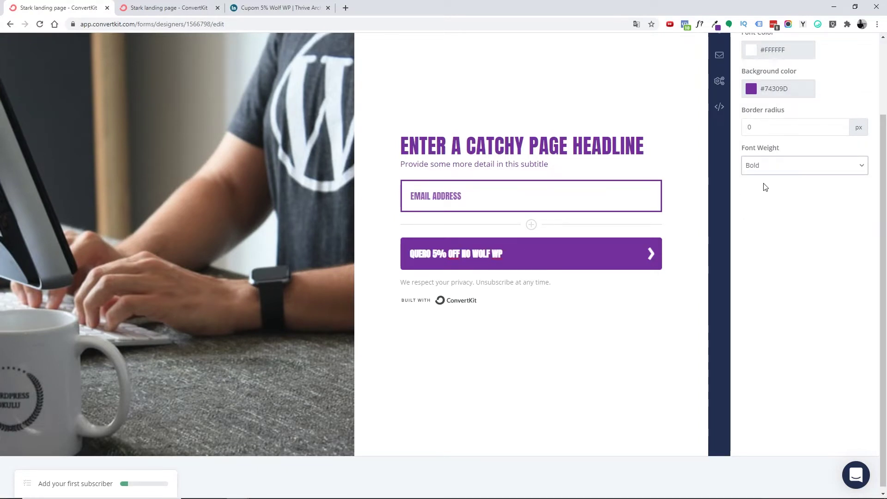
click(768, 173)
click(762, 184)
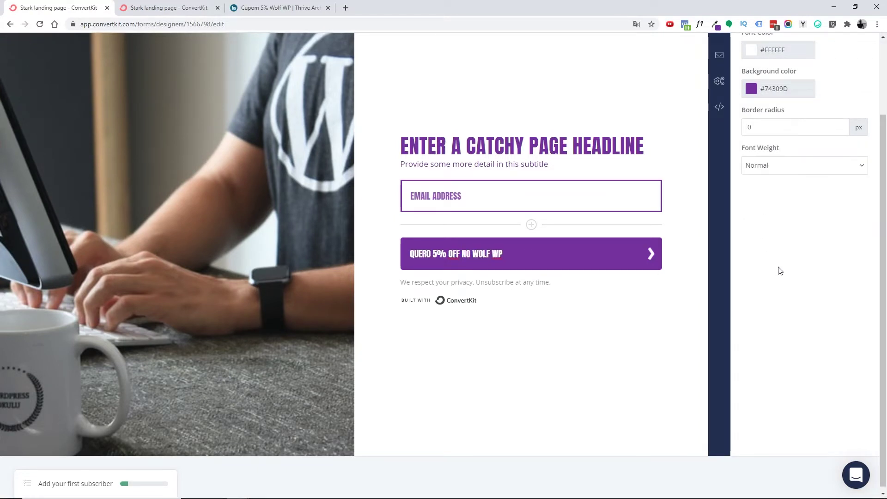
scroll(776, 270, up, 2)
click(723, 99)
scroll(800, 211, down, 1)
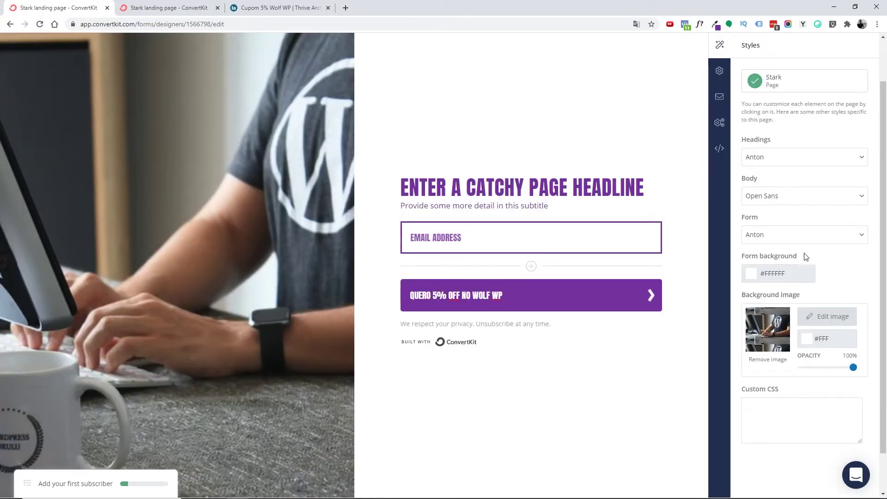
- Retitle the page headline 'Copie o código ao lado: VIP5'
scroll(435, 192, up, 1)
click(460, 234)
triple_click(457, 234)
text(Copie o códig)
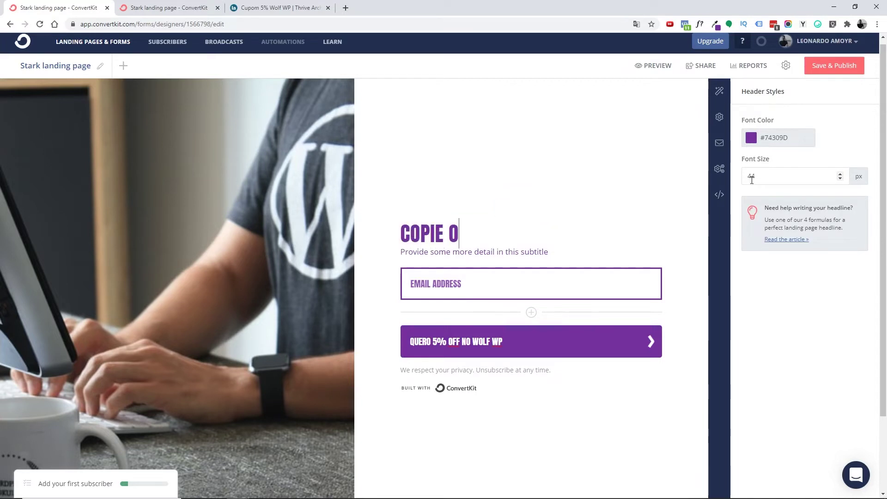
text(o ao lafo)
key(BackSpace)
key(BackSpace)
text(do: VIP5)
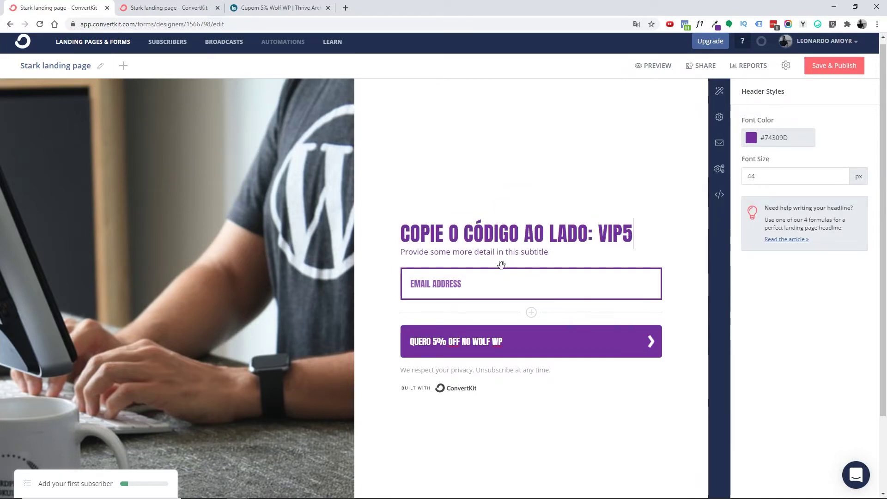
- Replace the subtitle with the Wolf WP coupon instructions and correct 'adiciona' to 'adicione'
triple_click(437, 252)
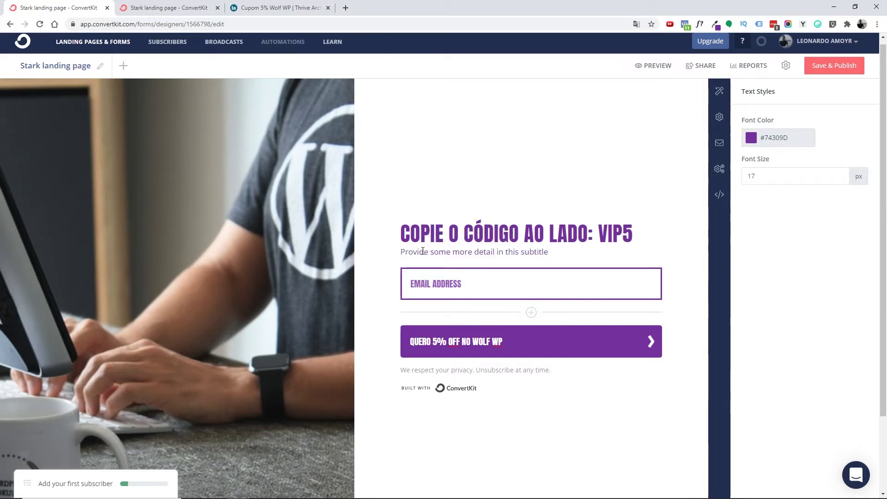
click(387, 251)
click(501, 317)
triple_click(504, 251)
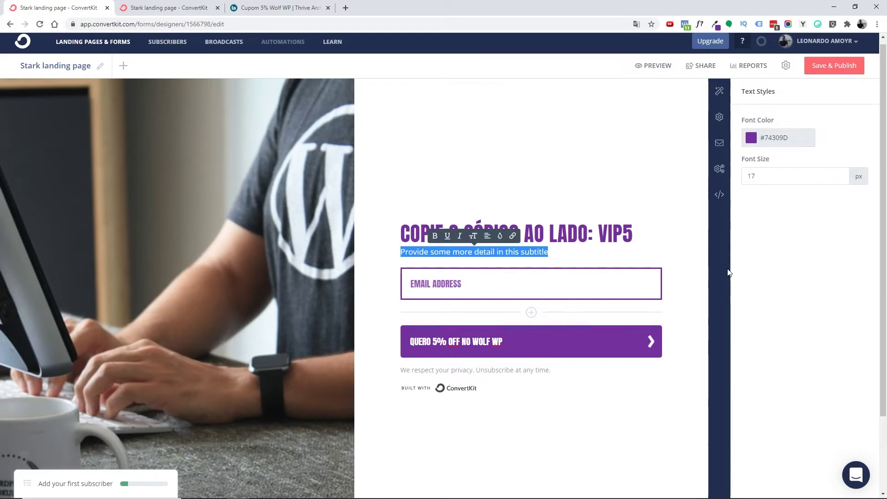
text(Digite o seu e-mail abaixo e)
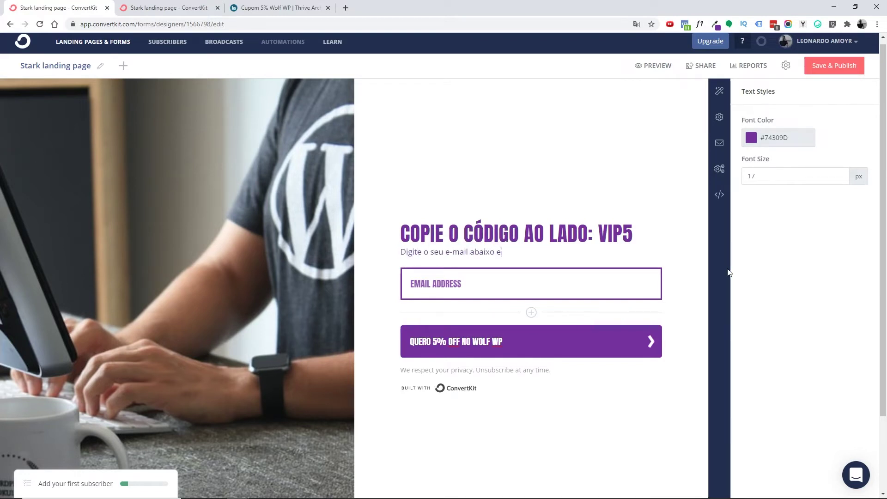
text(, a seguir, escolha o plano desejado do tema Wolf WP.)
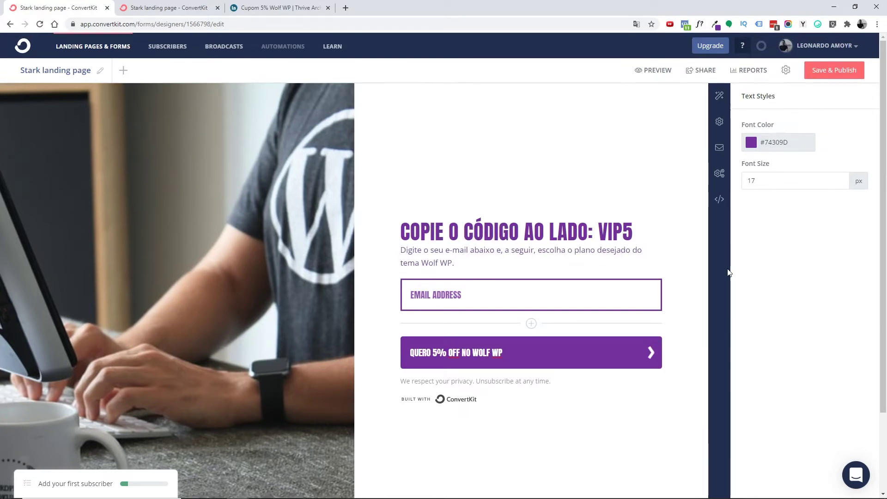
key(Return)
key(ctrl+z)
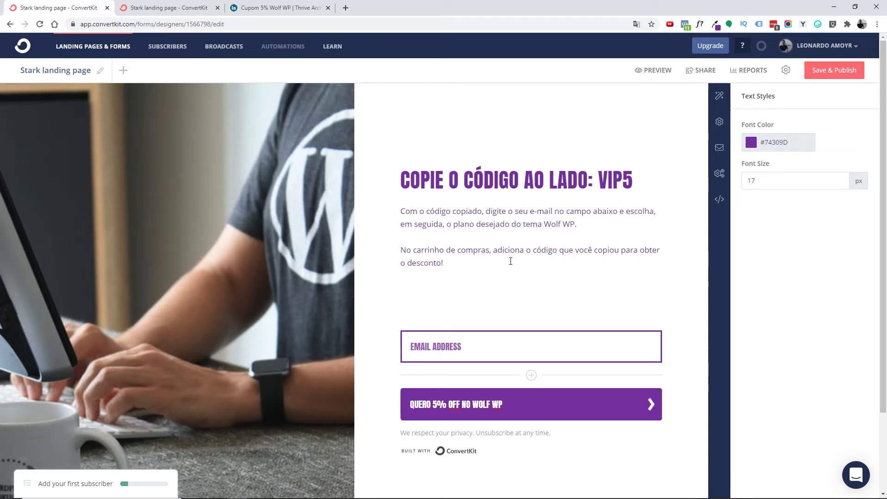
click(524, 250)
key(BackSpace)
text(e)
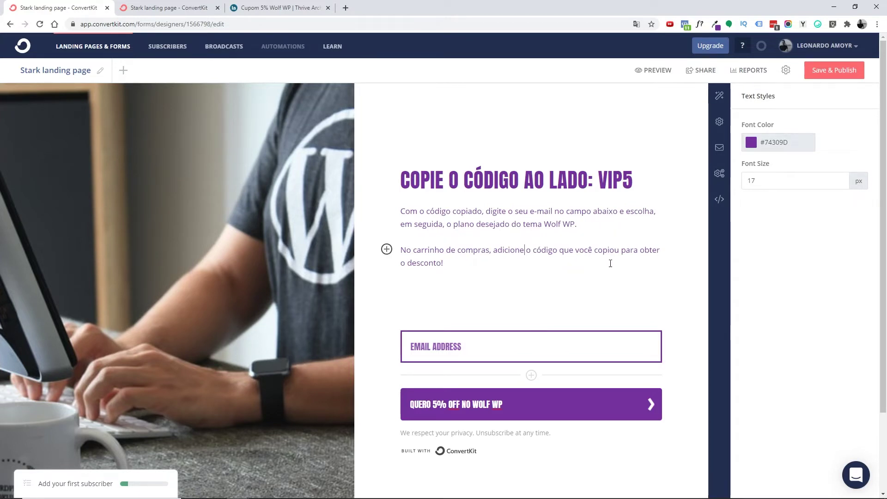
- Insert the purple Wolf WP banner from recent uploads below the intro paragraph
click(387, 289)
click(402, 318)
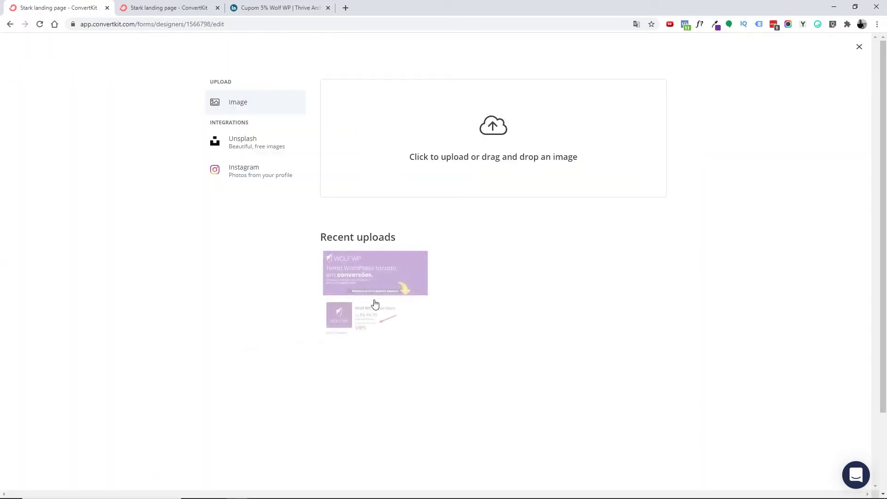
click(365, 264)
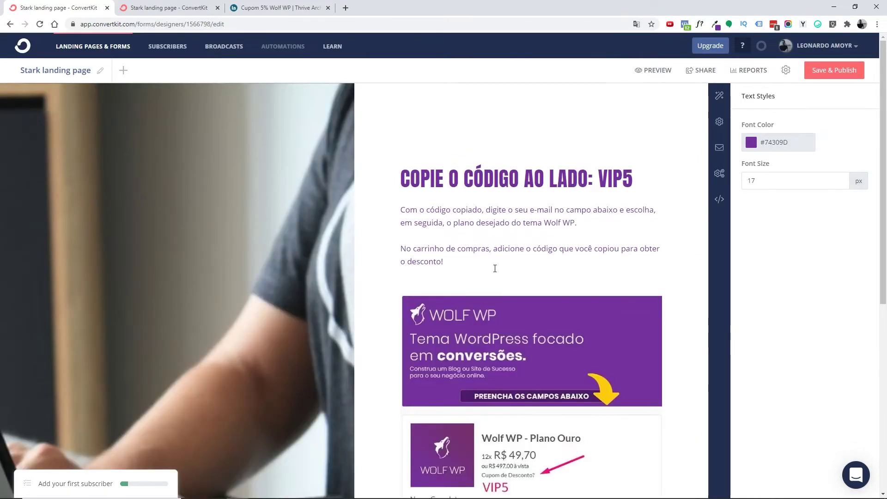
scroll(481, 255, down, 1)
scroll(469, 249, down, 3)
scroll(478, 257, up, 4)
scroll(478, 257, down, 1)
scroll(479, 257, down, 3)
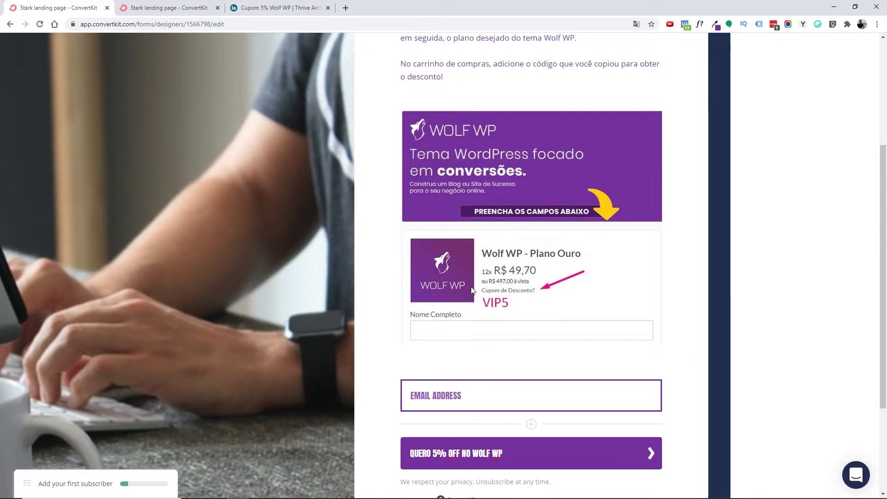
scroll(485, 291, down, 2)
click(445, 308)
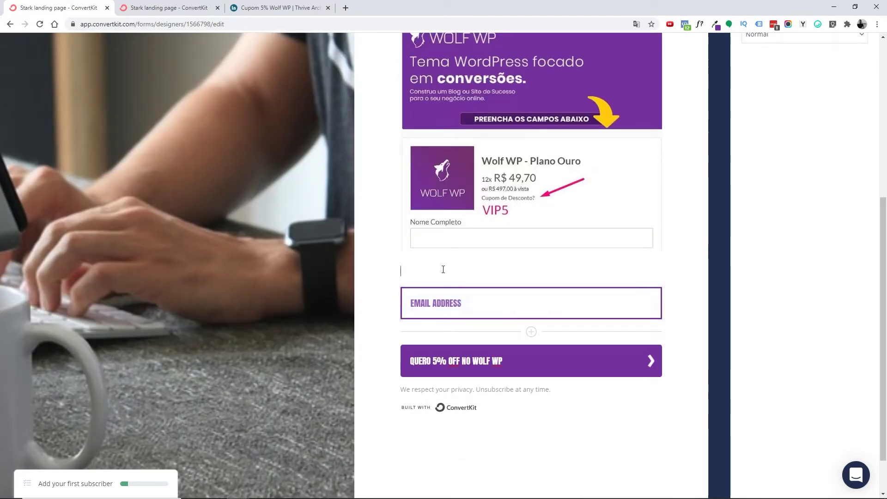
scroll(798, 241, up, 6)
- Replace the email field label 'Email Address' with 'Seu e-mail...'
triple_click(778, 142)
text(Seu)
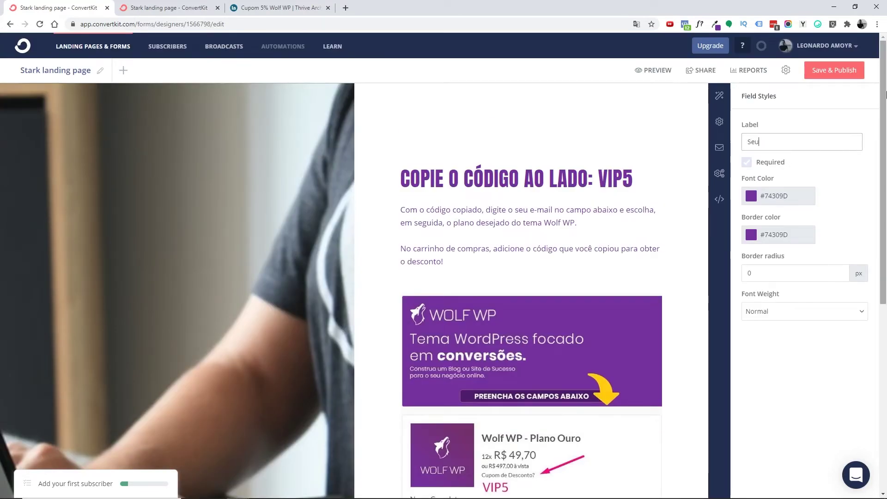
text( e-mail...)
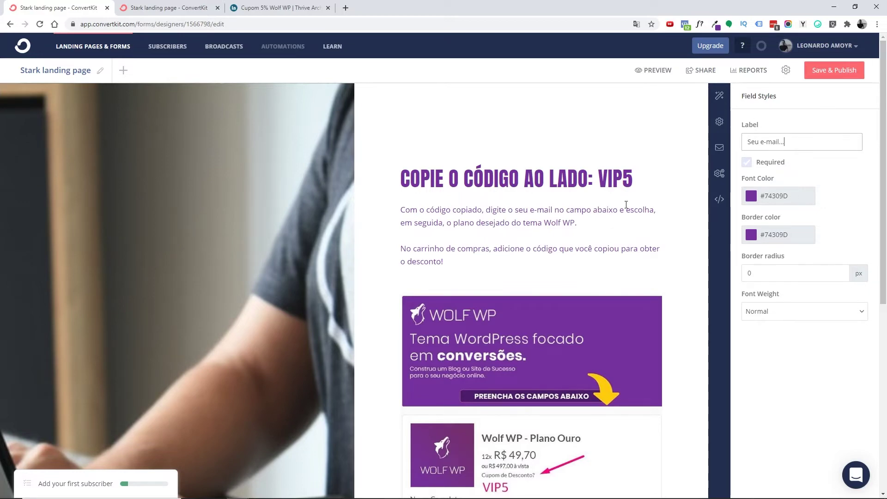
scroll(580, 238, down, 7)
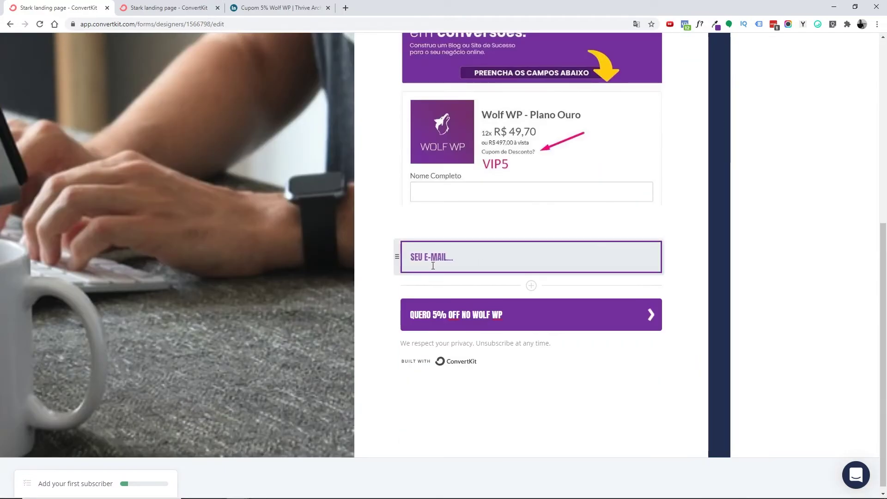
scroll(490, 264, up, 6)
scroll(497, 264, down, 5)
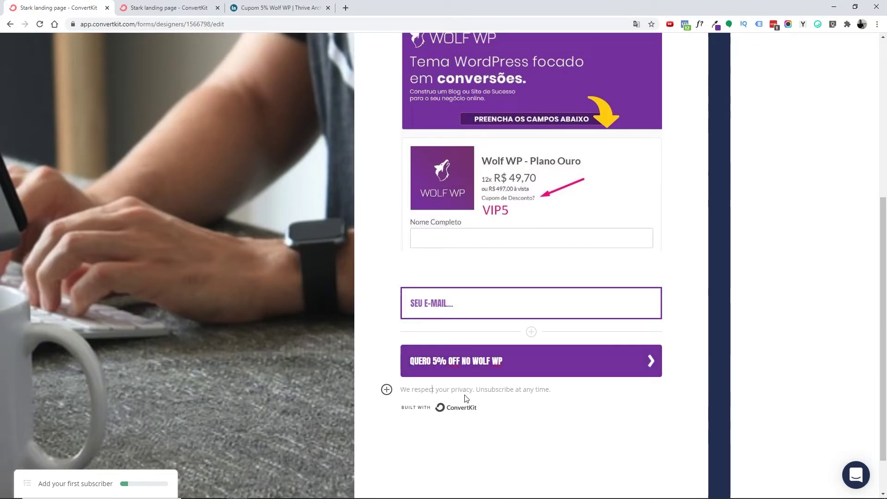
- Rewrite the privacy note as 'Nós respeitamos a sua privacidade. Descadastre-se a qualquer momento.'
click(546, 390)
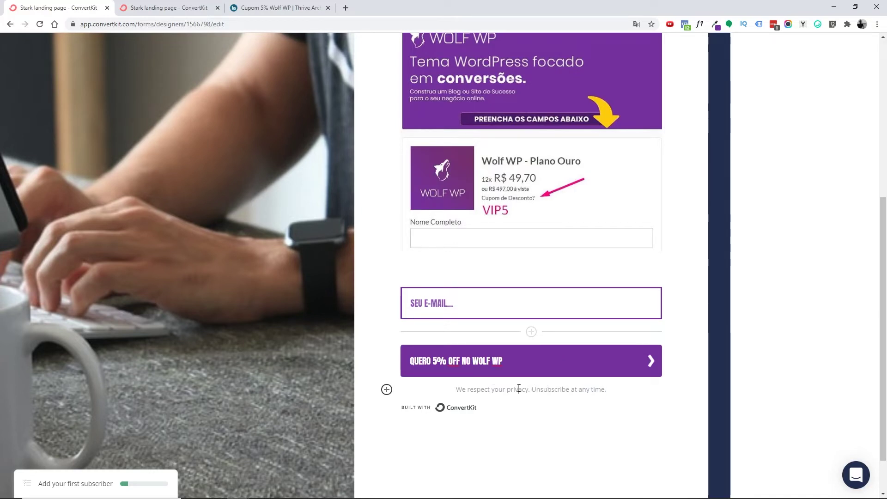
double_click(498, 390)
click(513, 375)
click(513, 375)
triple_click(417, 388)
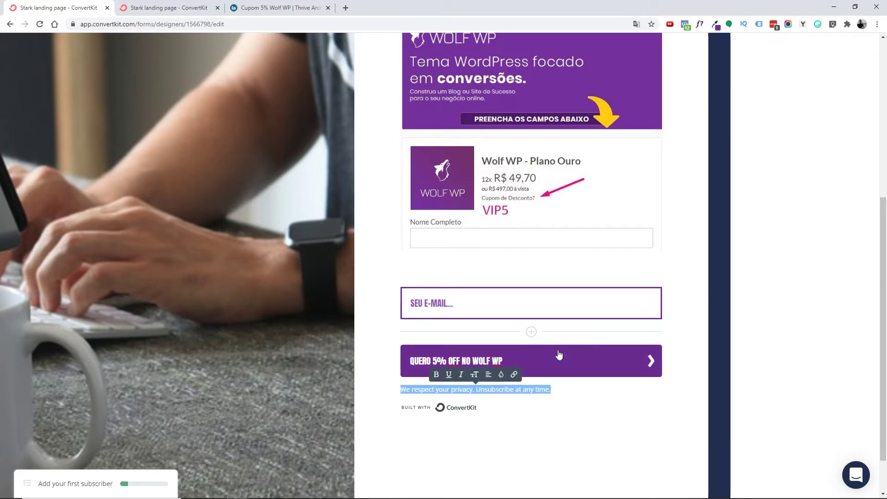
text(Nós respeitamos a sua privacidade. Descadastre-se a qualquer momento.)
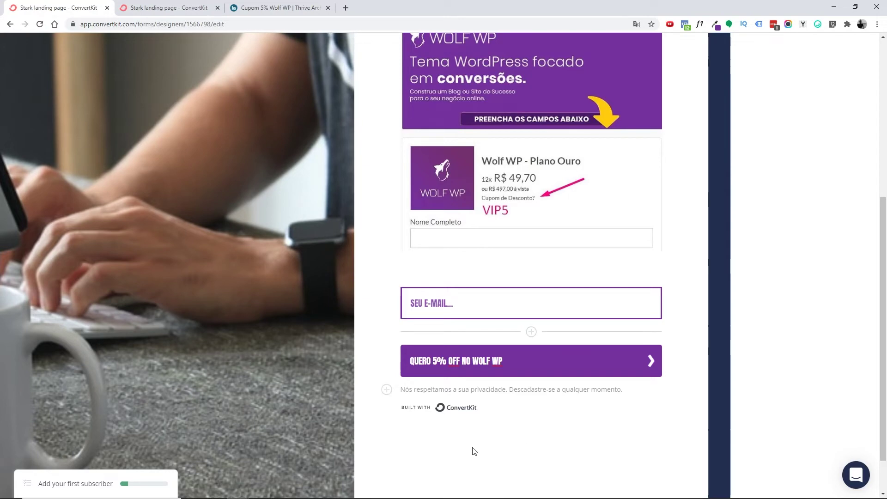
scroll(299, 405, up, 6)
scroll(408, 156, down, 6)
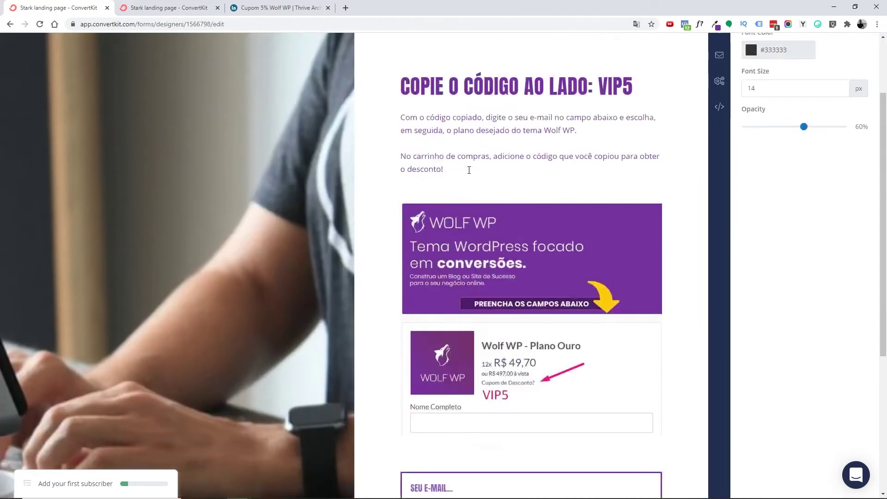
scroll(463, 221, up, 1)
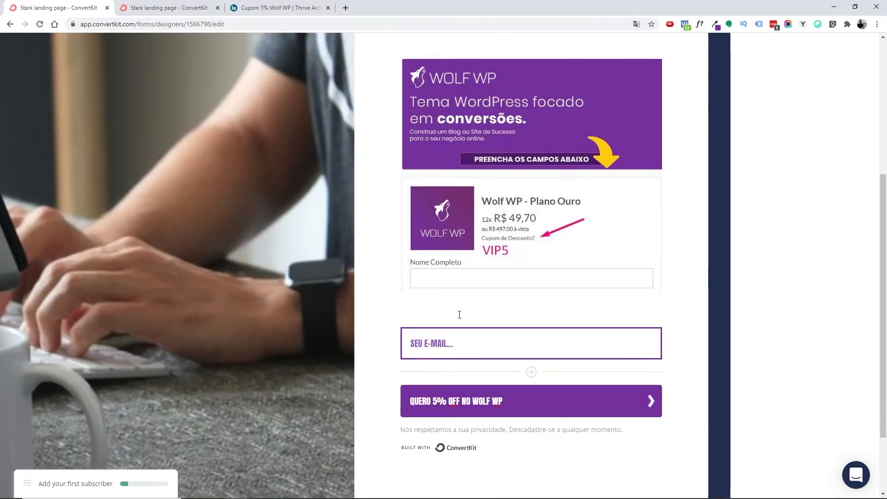
- Relabel the email field 'Digite aqui o seu e-mail...'
click(462, 348)
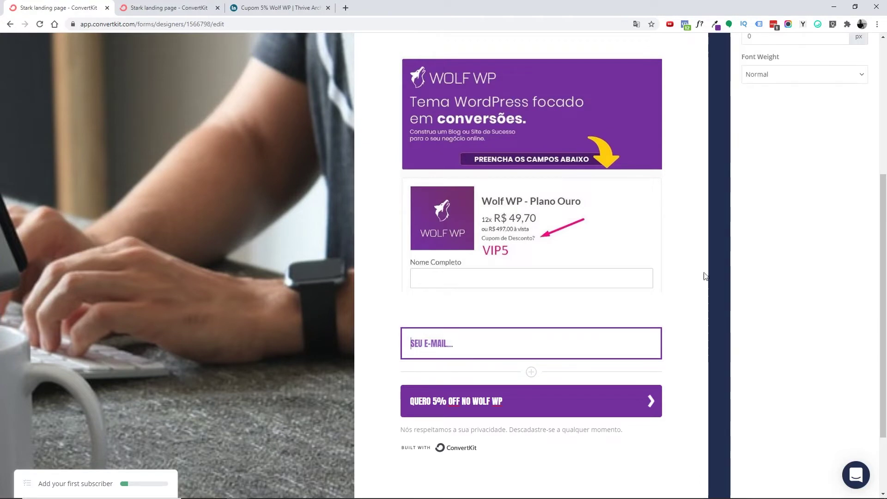
scroll(806, 183, up, 5)
text(Digi)
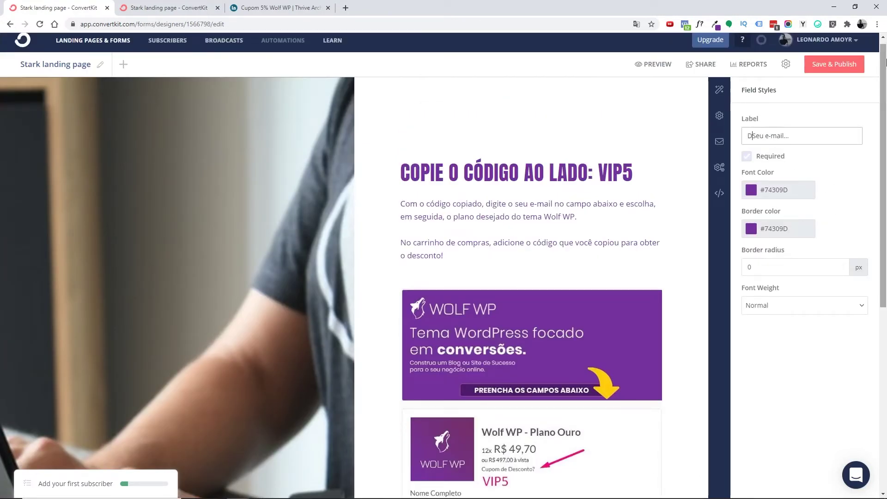
text(te aqui o s)
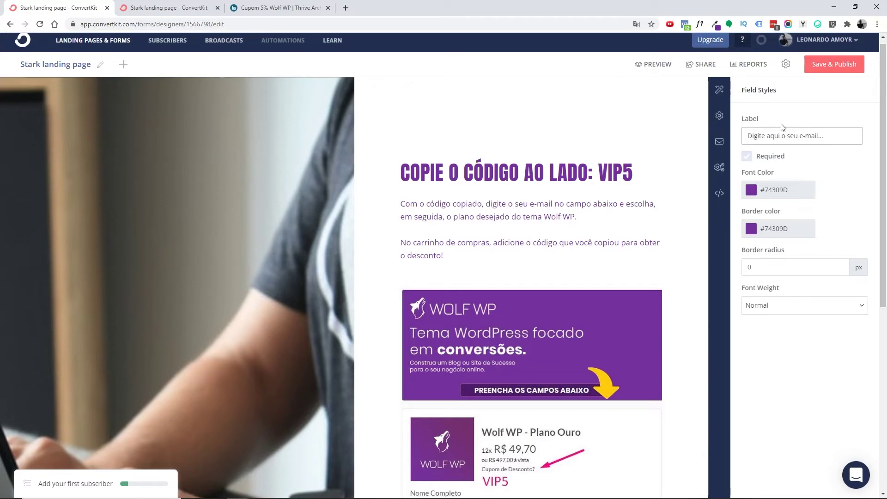
scroll(584, 204, down, 7)
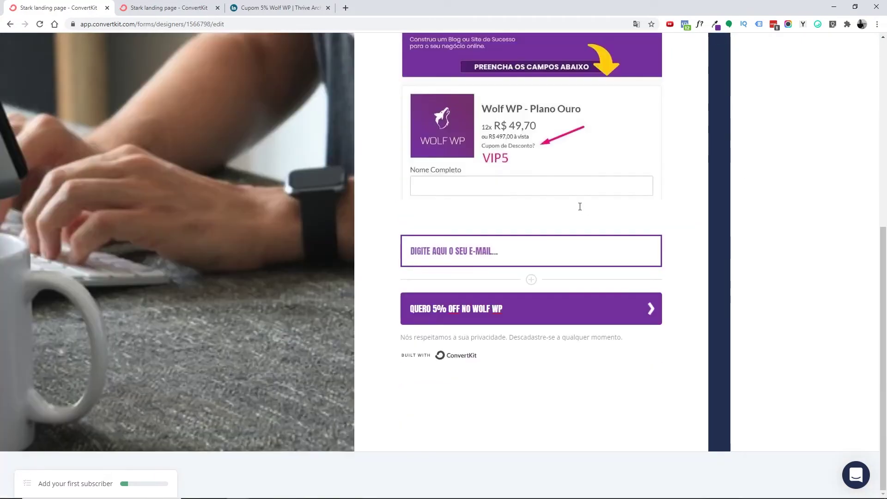
scroll(696, 271, up, 7)
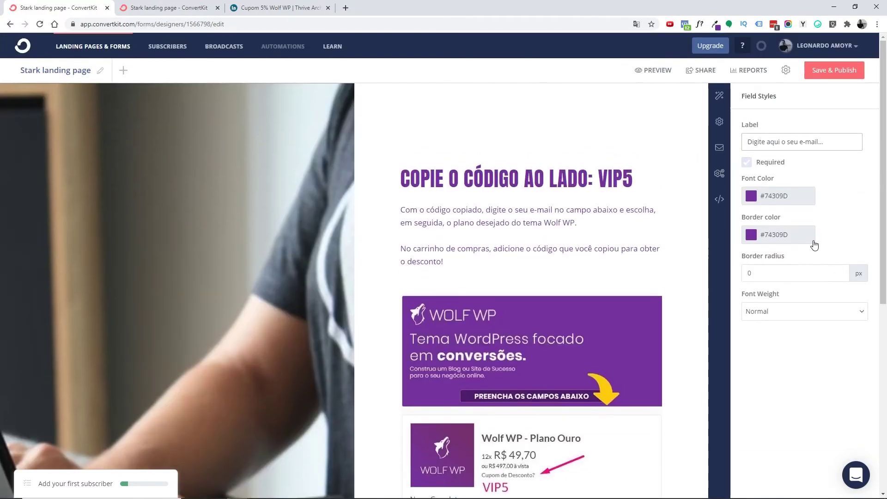
- Preview the landing page and scroll through it
click(656, 71)
scroll(573, 162, down, 6)
scroll(592, 172, down, 2)
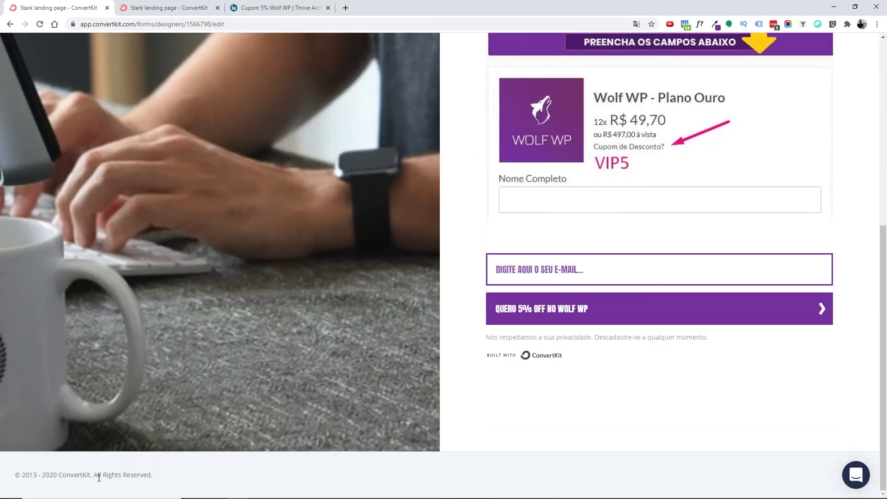
- Set the landing page URL to wolfwp.leonardoamoyr.com/cupom and remove the old ck.page address
scroll(543, 455, up, 10)
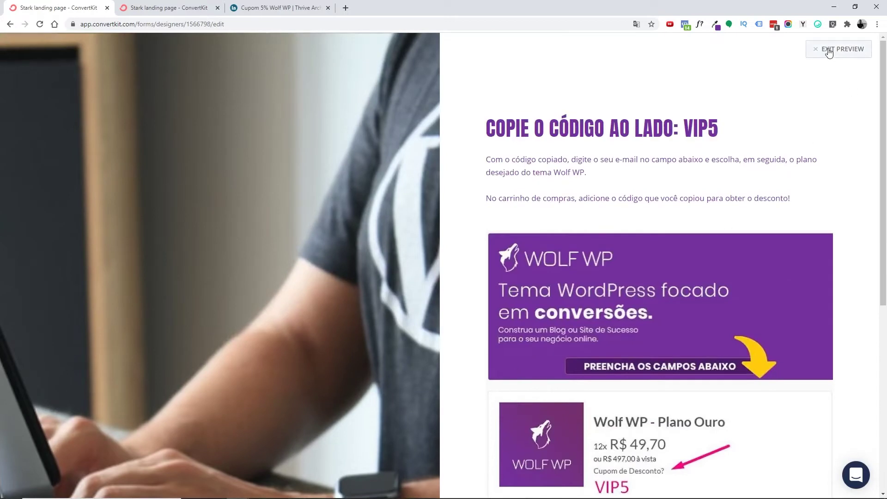
click(831, 51)
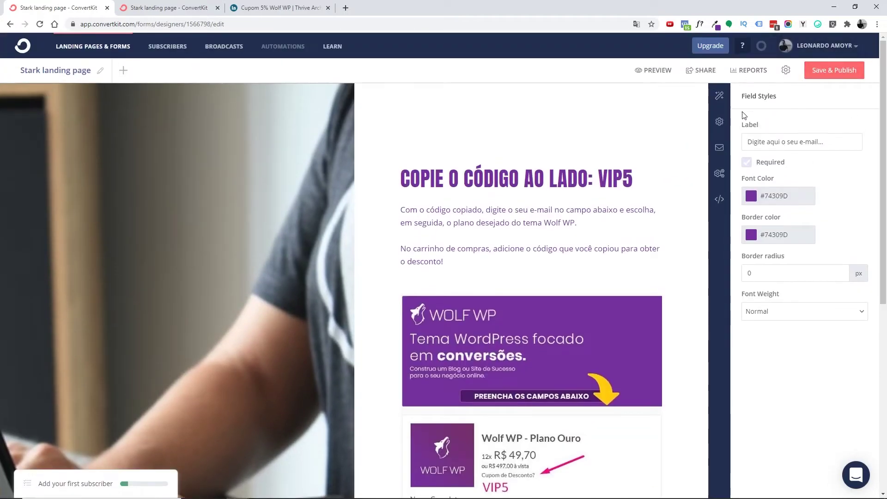
click(718, 124)
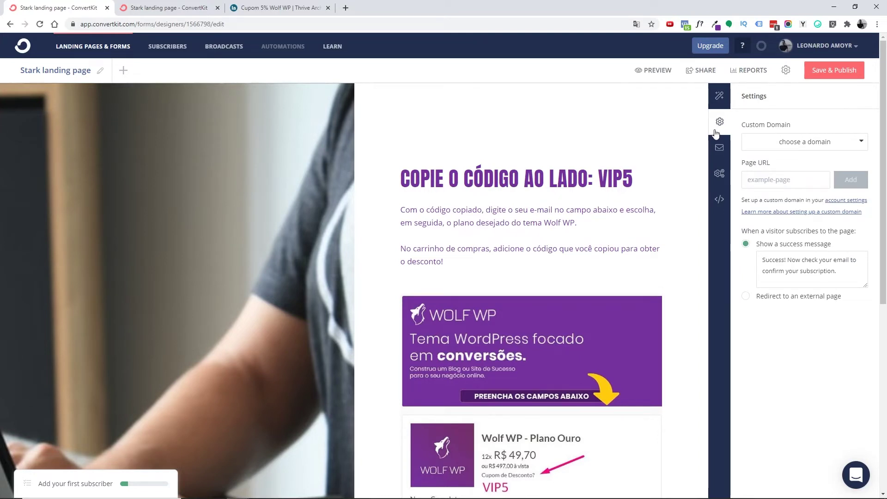
key(ctrl+w)
click(758, 142)
click(779, 178)
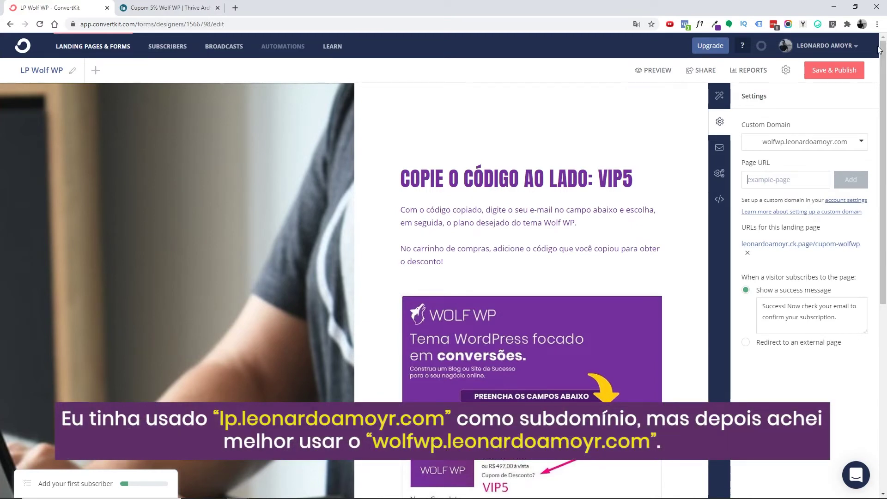
text(cupom)
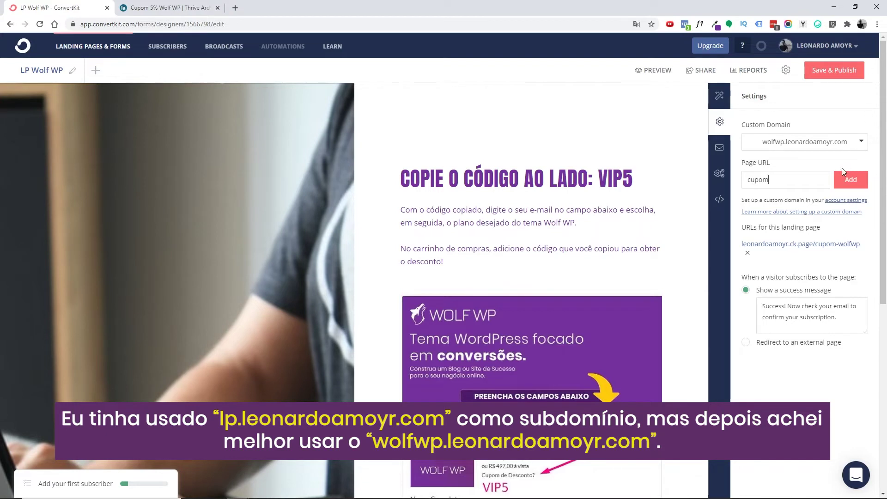
click(849, 180)
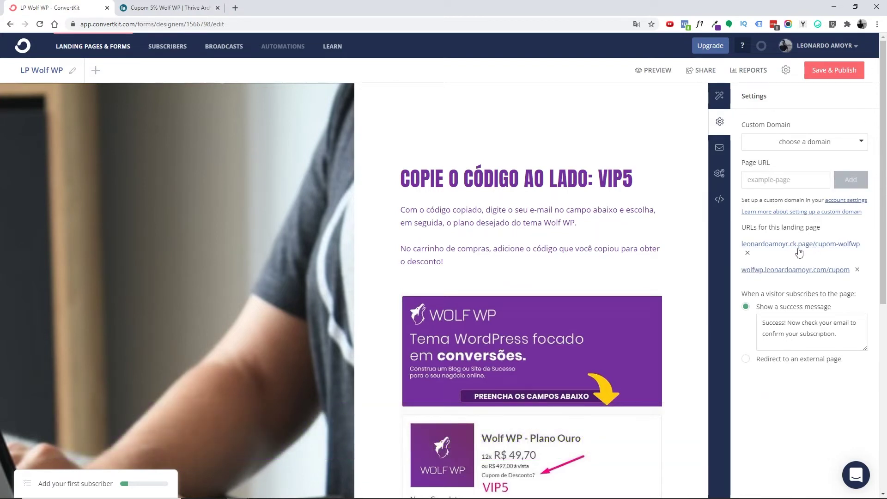
click(748, 255)
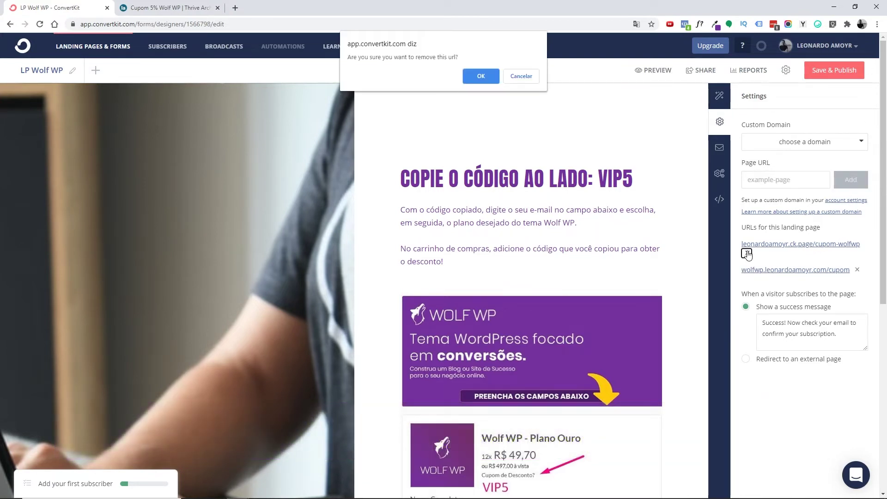
click(487, 74)
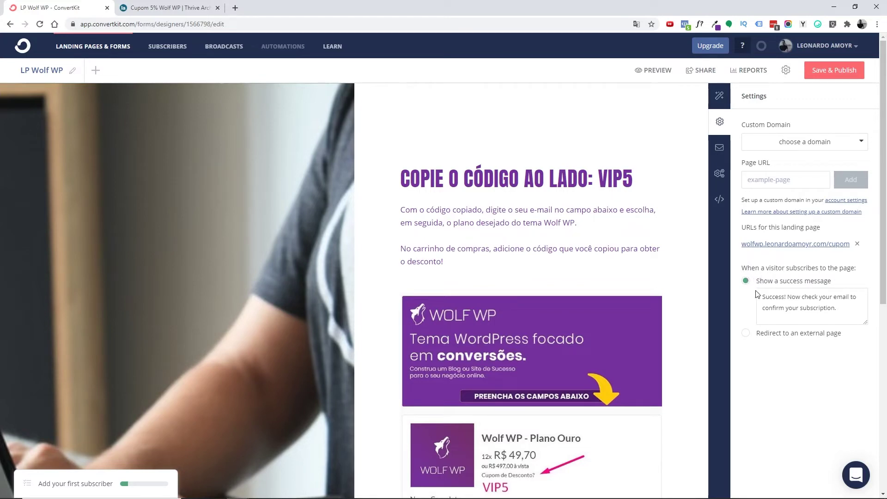
- Redirect new subscribers to an external page using the pasted Wolf WP vip5 campaign URL
drag(772, 297, 831, 304)
key(Left)
scroll(591, 320, down, 3)
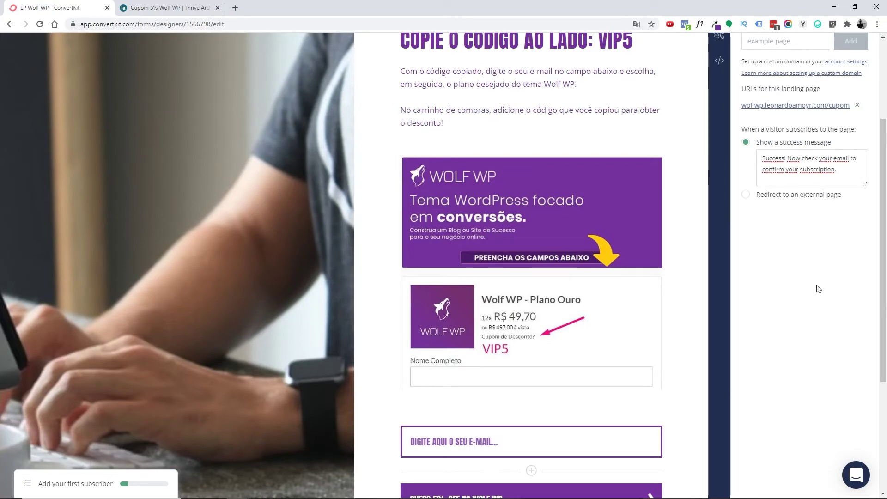
scroll(797, 218, up, 1)
triple_click(833, 212)
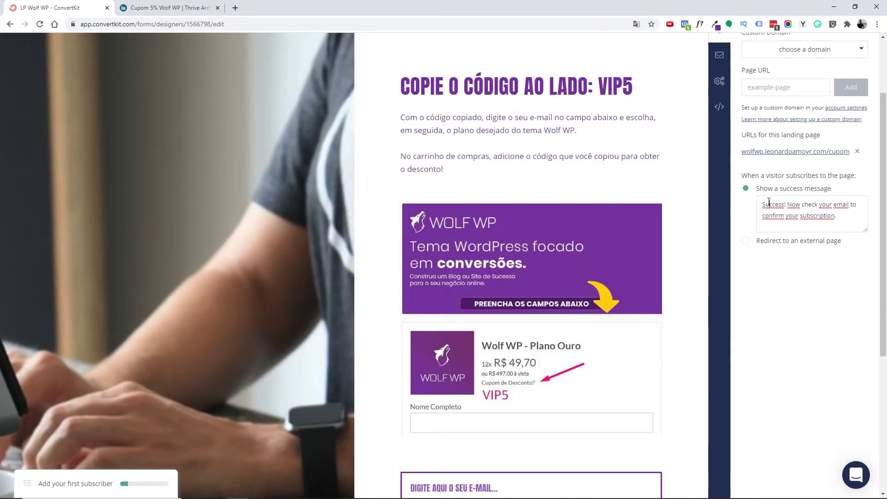
click(746, 241)
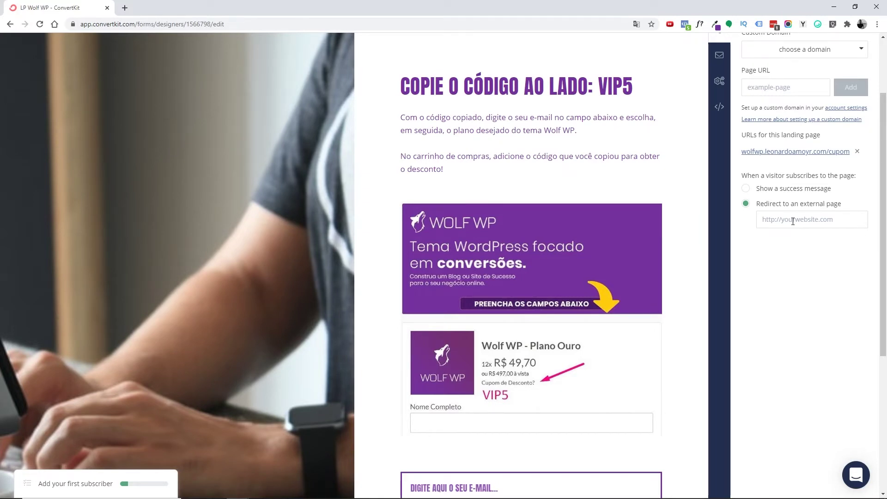
click(791, 220)
key(ctrl+v)
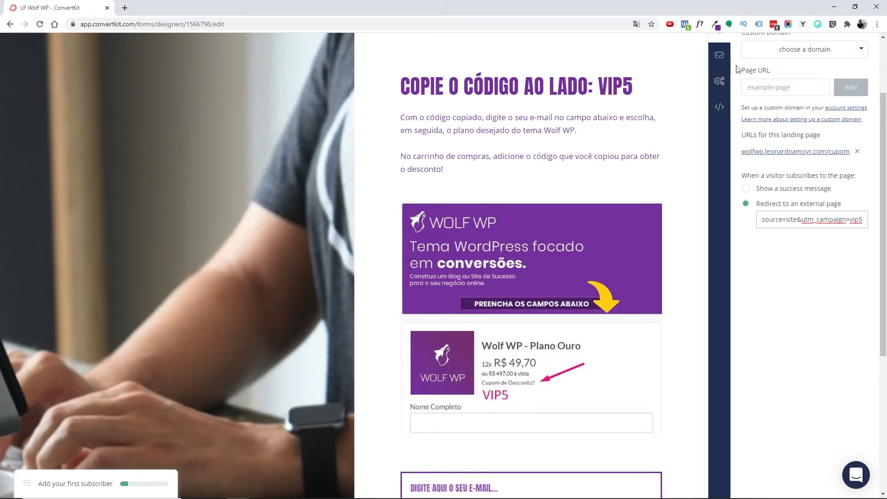
- Copy the redirect link and bring up the Incentive Email settings
scroll(758, 176, up, 2)
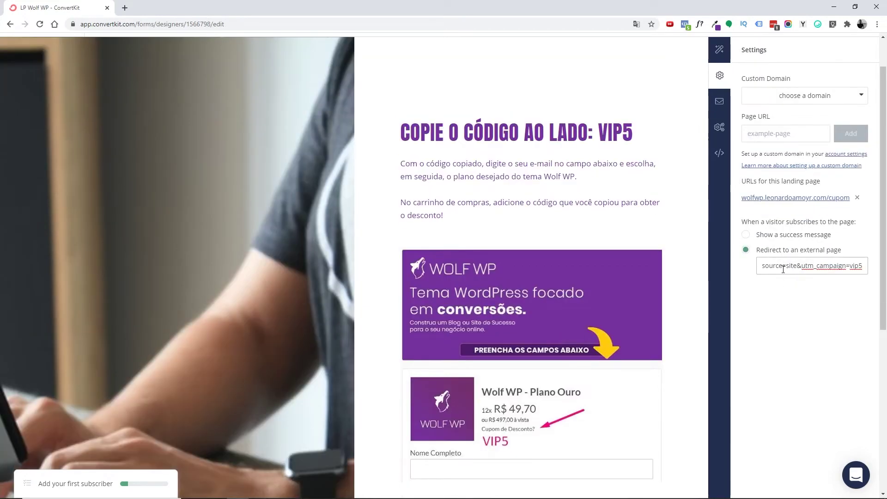
drag(779, 266, 719, 265)
click(786, 266)
key(ctrl+a)
click(813, 266)
click(720, 103)
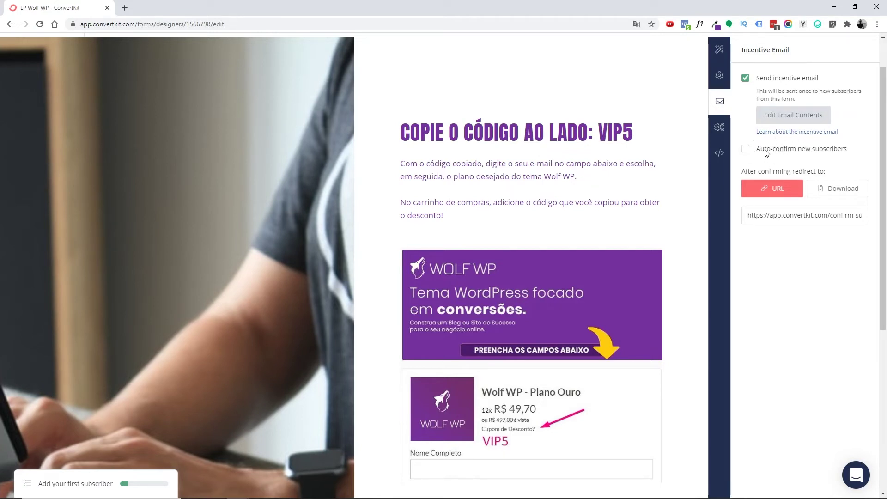
- Leave auto-confirm off and replace the incentive email subject with the Portuguese Assinantes ELITE one
click(749, 153)
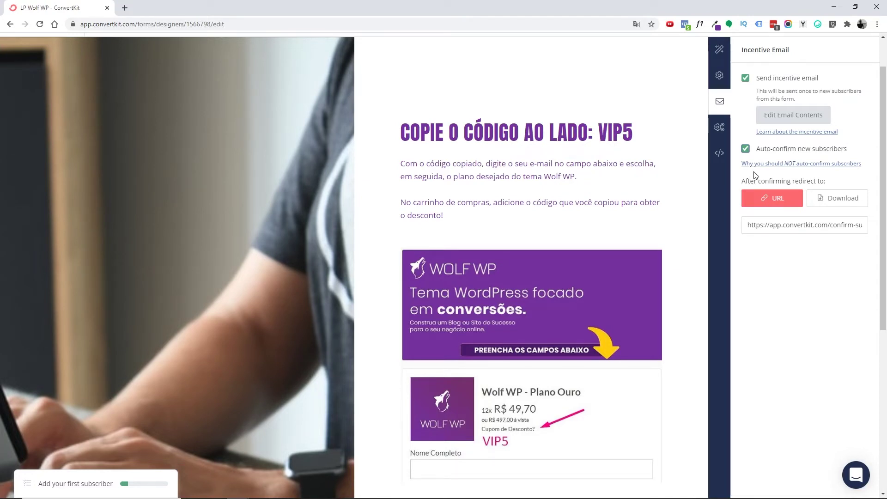
click(746, 150)
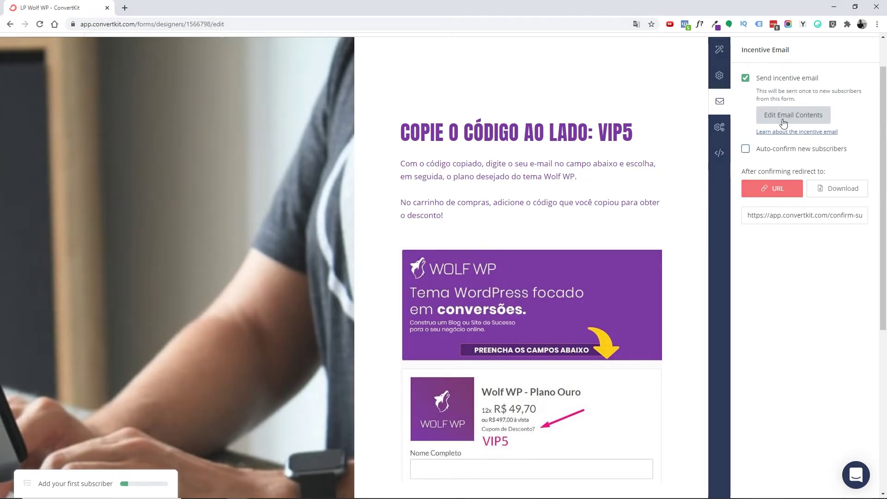
click(785, 121)
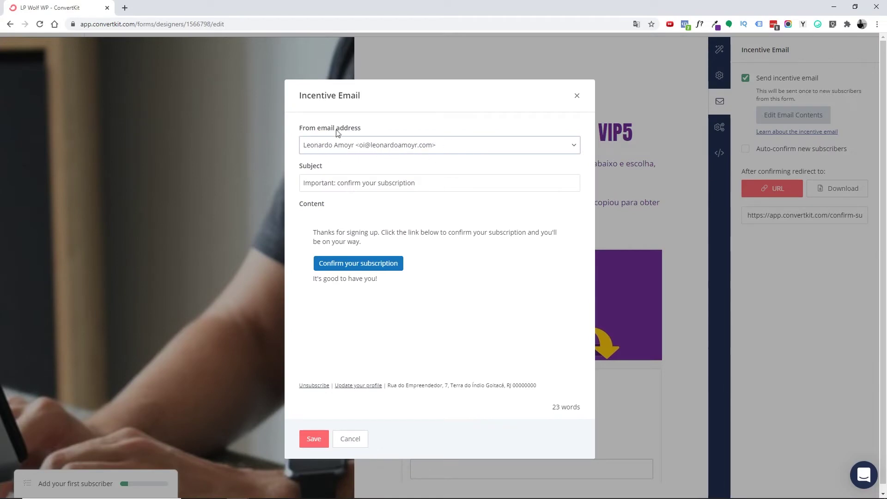
drag(440, 183, 302, 184)
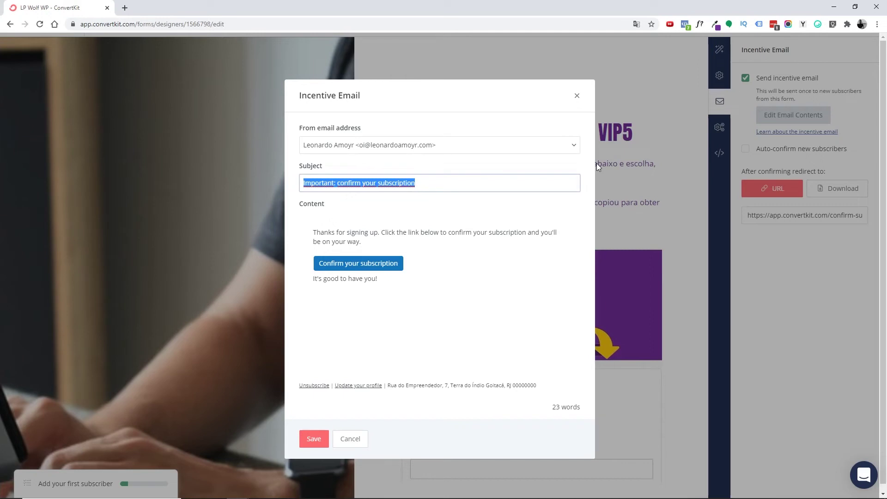
text(Confirme sua inscrição na minha lista de Assinantes ELITE!)
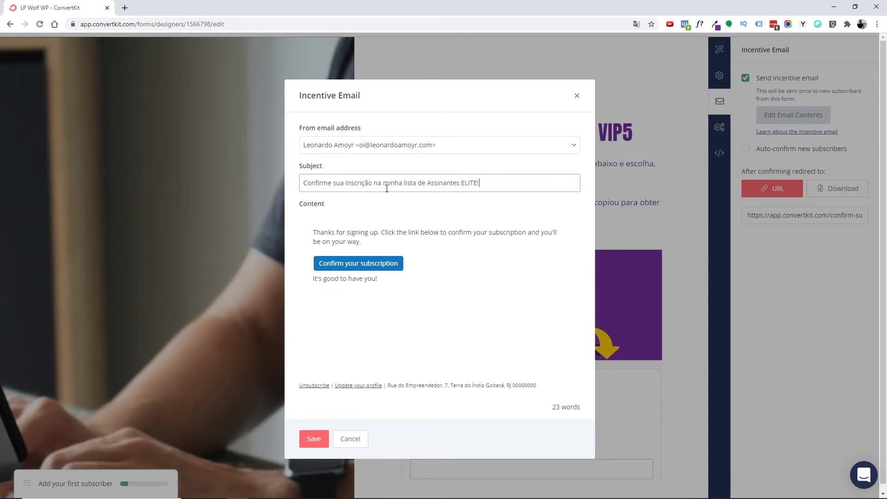
click(337, 242)
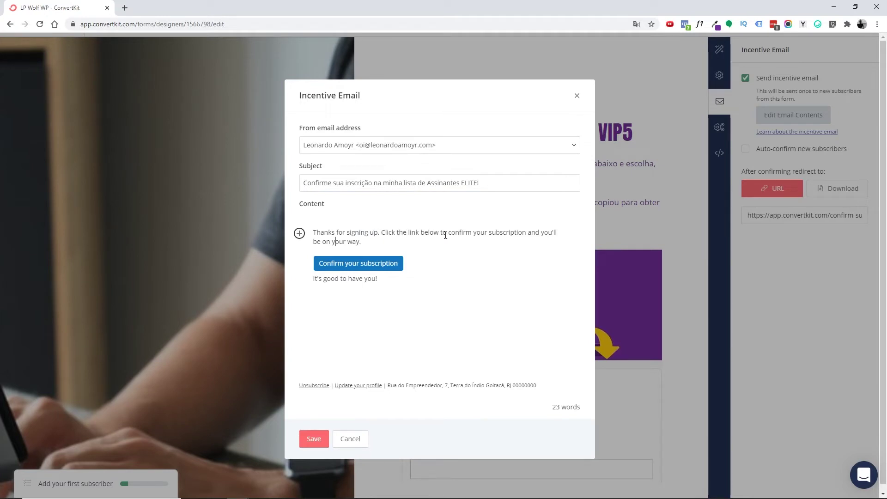
drag(368, 241, 313, 232)
- Relabel the confirmation button 'Confirmar inscrição!' in bold and save the email
click(399, 212)
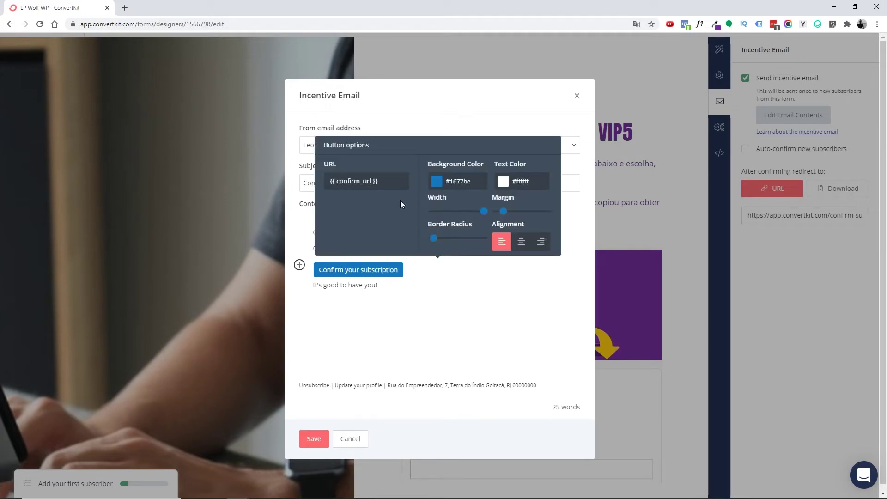
triple_click(395, 272)
key(ctrl+b)
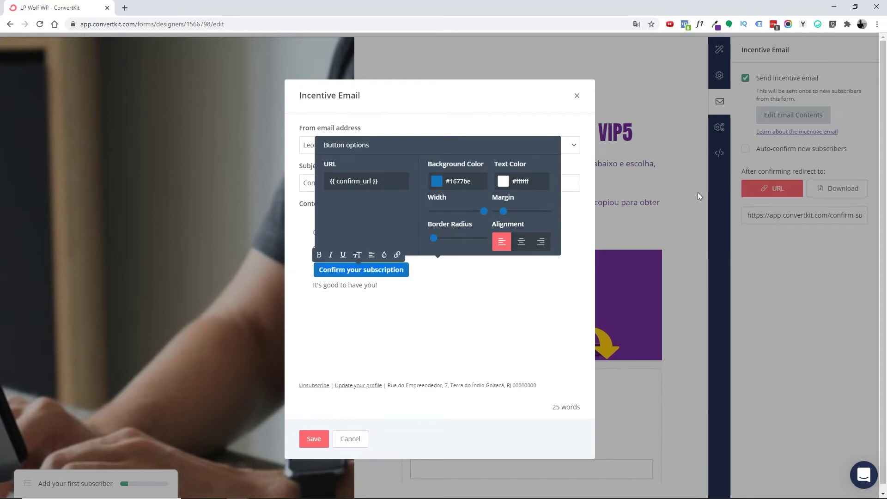
text(Confirmar)
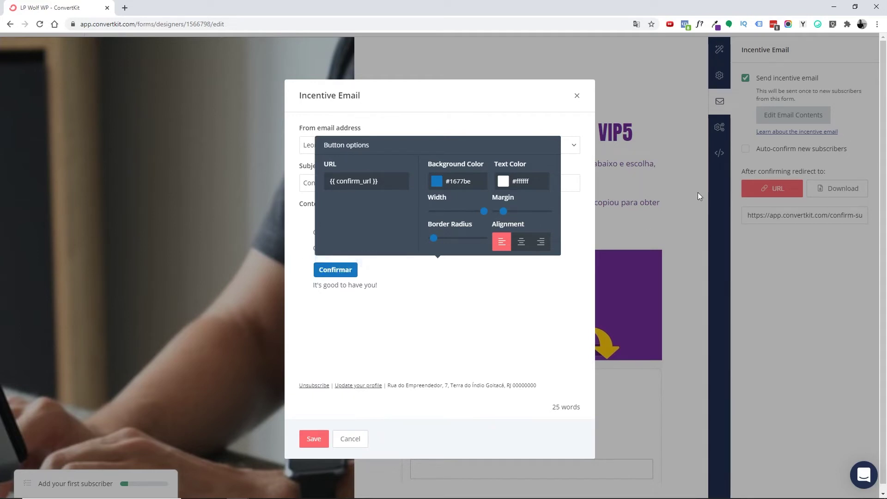
text( inscrição!)
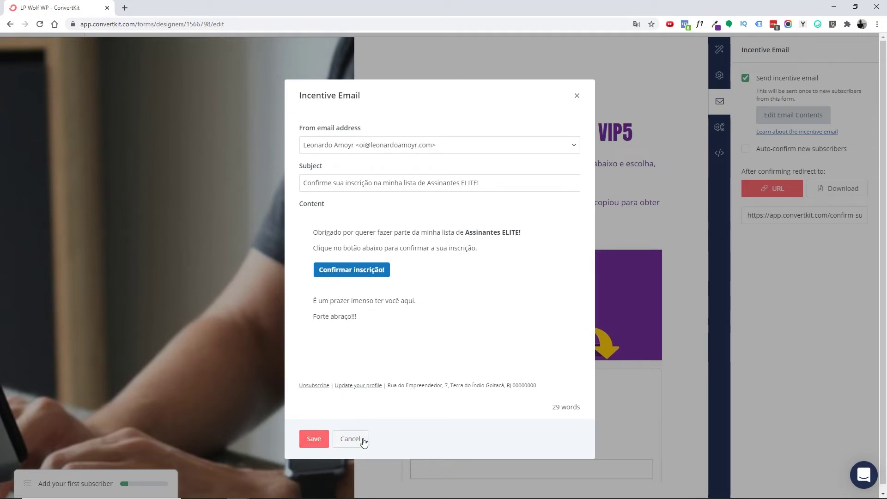
click(318, 440)
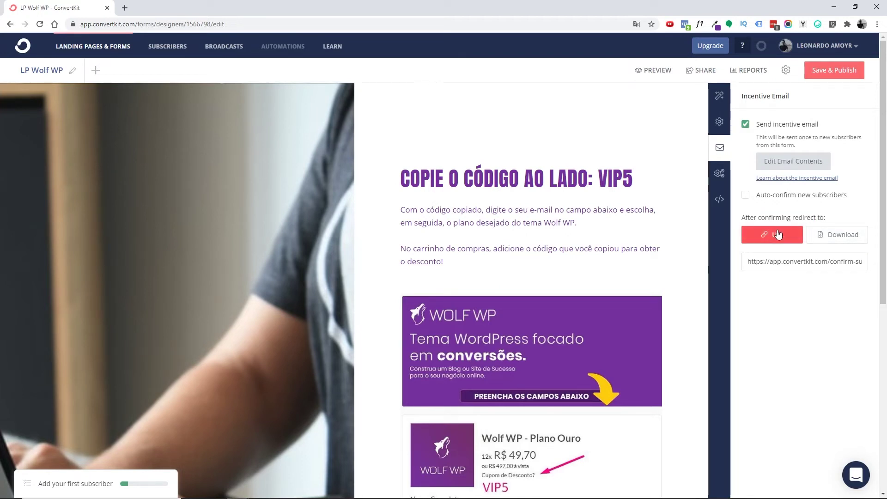
click(770, 262)
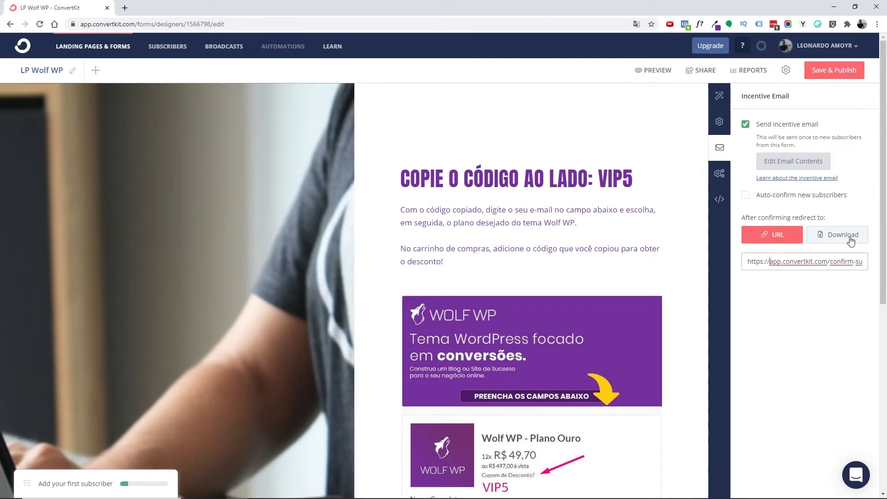
click(828, 241)
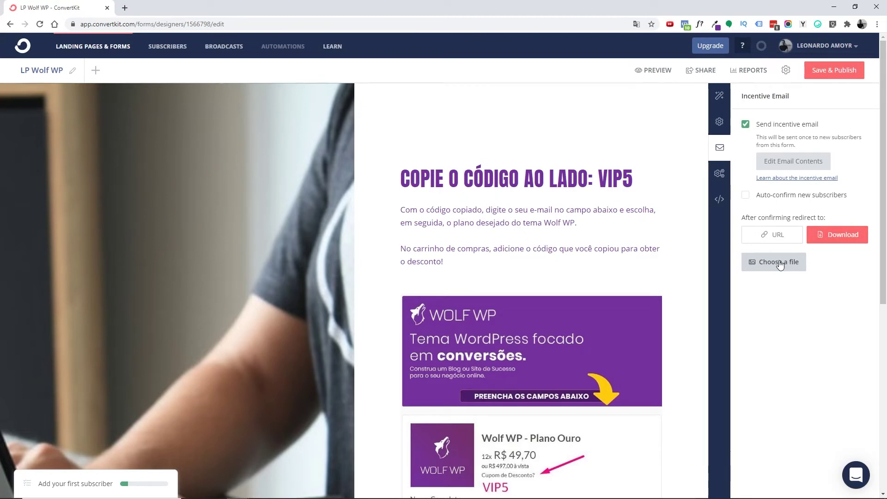
click(768, 242)
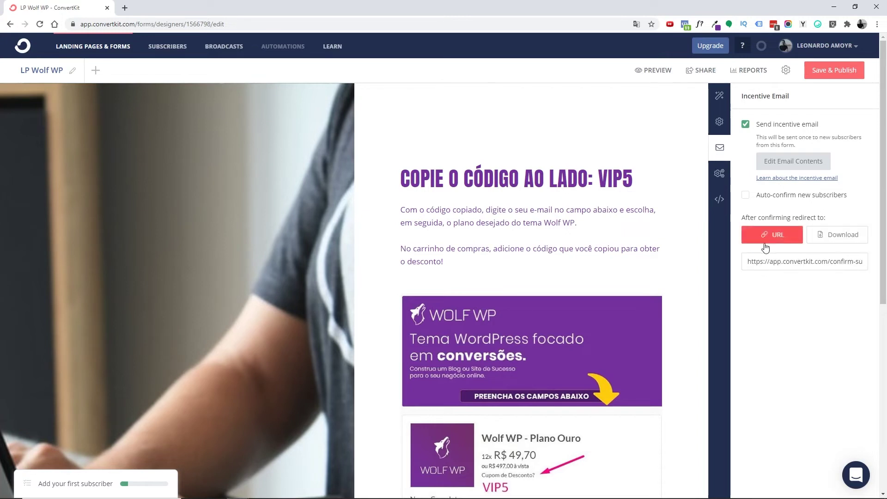
drag(813, 262, 868, 262)
click(822, 261)
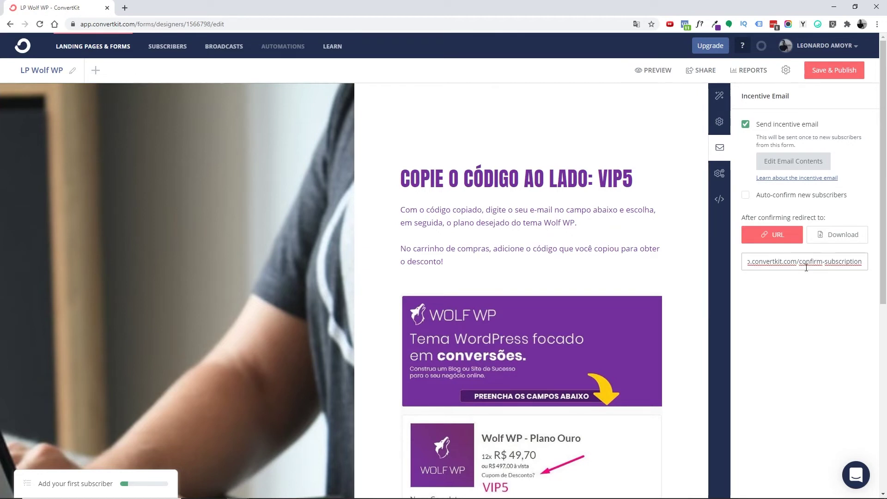
click(720, 121)
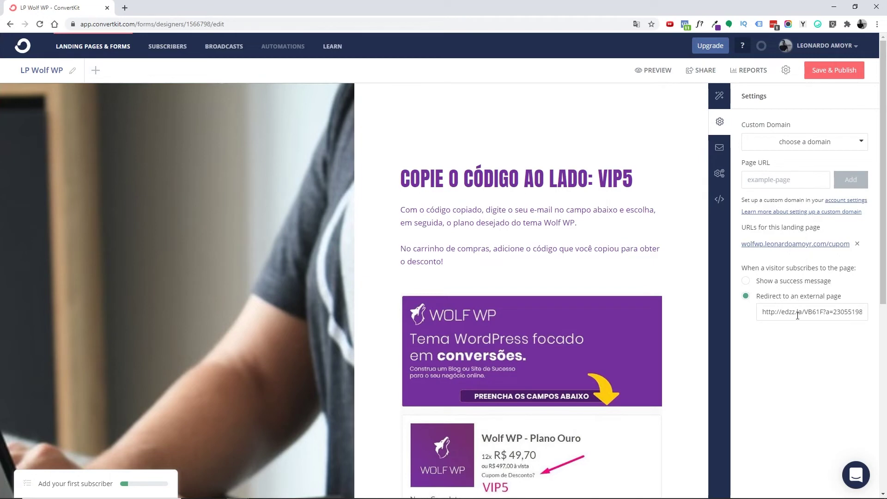
scroll(636, 337, down, 7)
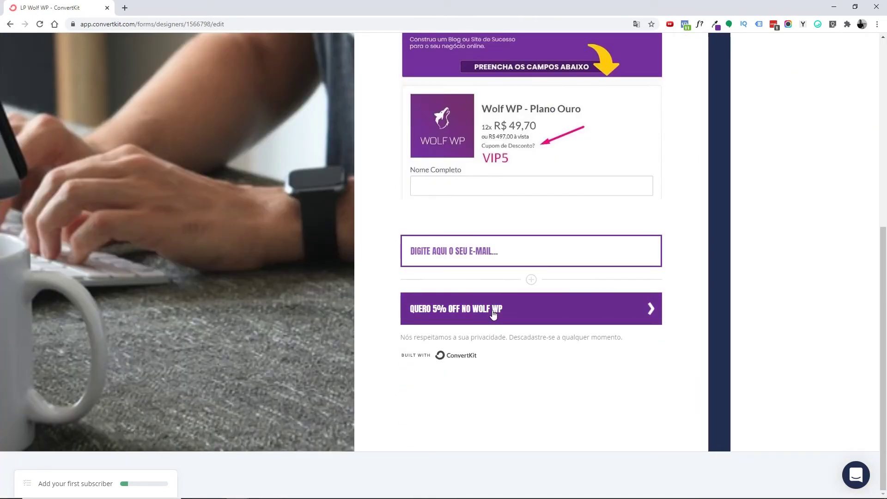
scroll(494, 314, up, 7)
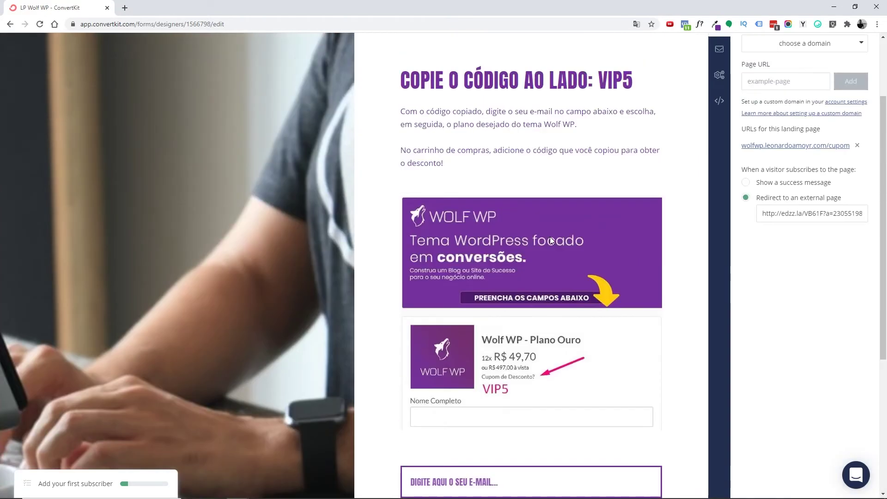
scroll(608, 214, down, 2)
scroll(608, 214, up, 3)
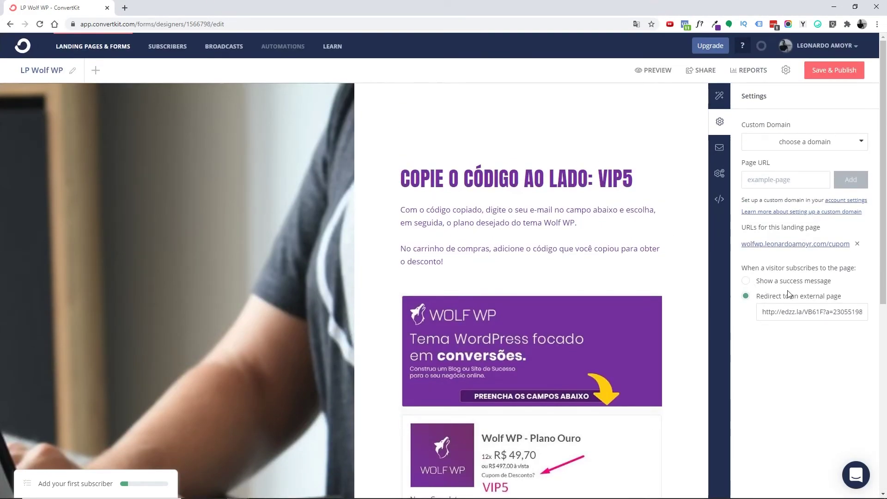
click(720, 149)
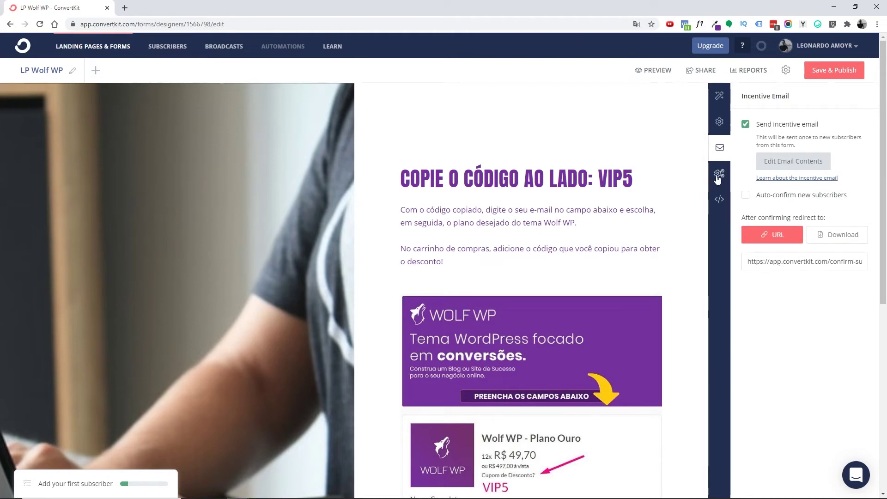
click(718, 175)
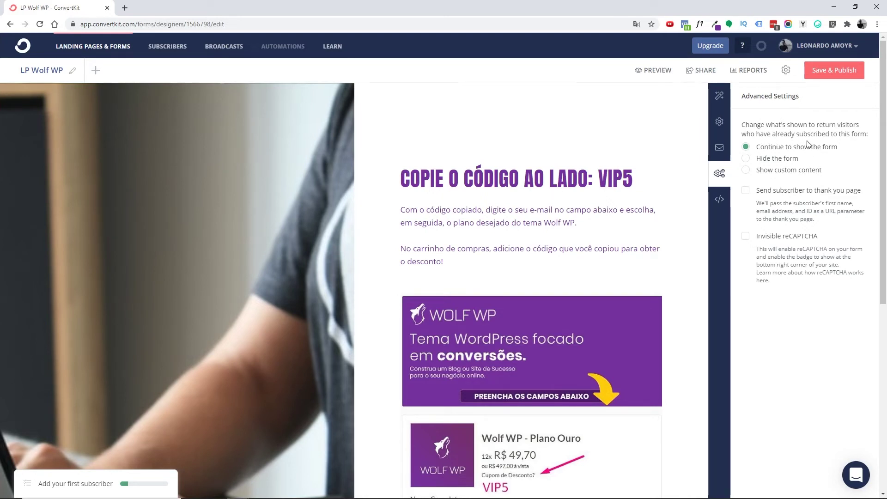
- Set the SEO title 'Cupom 5% OFF no Wolf WP' and a description offering a 5% coupon
scroll(439, 224, down, 6)
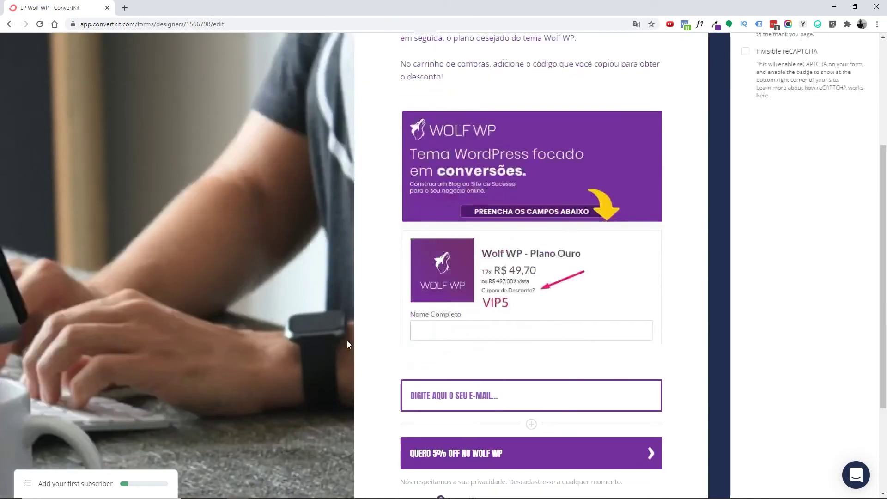
scroll(512, 354, up, 6)
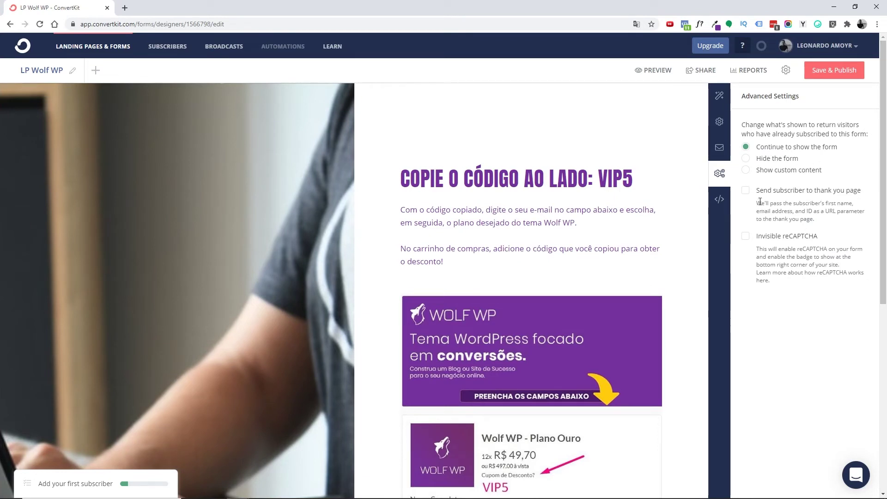
click(720, 198)
click(720, 184)
click(716, 202)
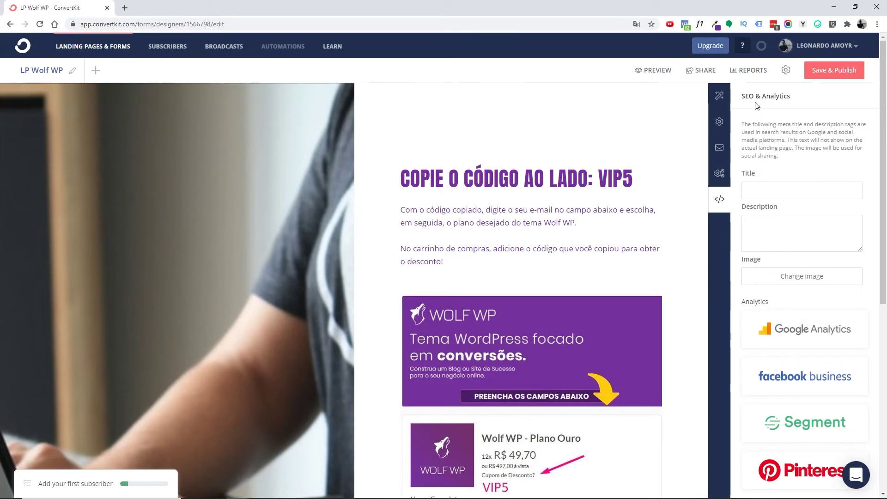
click(747, 190)
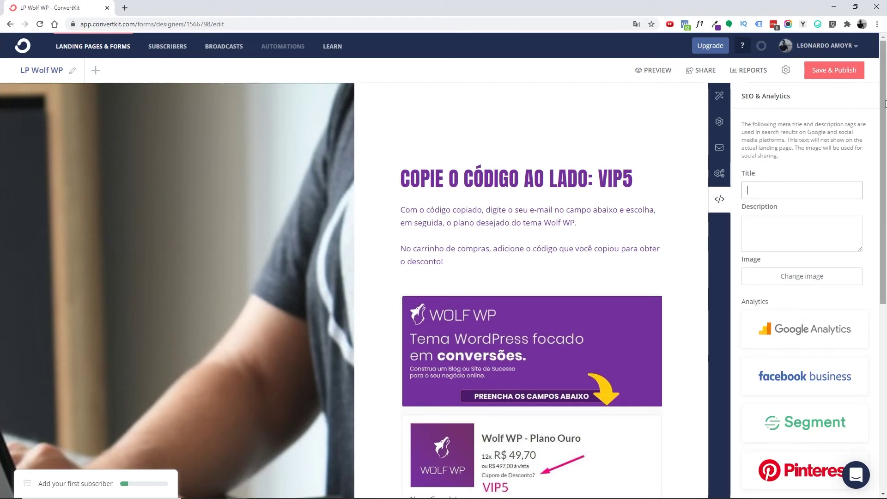
text(Cupom 5% )
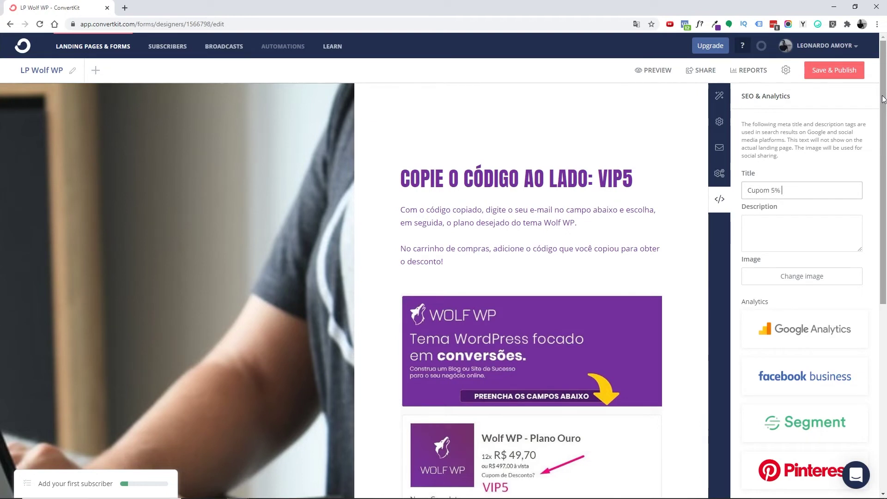
text(OFF no W)
key(BackSpace)
text(no Wolf WP)
key(Tab)
text(Cadastre-se aqui para ganhar um cupom de desconto de 5% em qua)
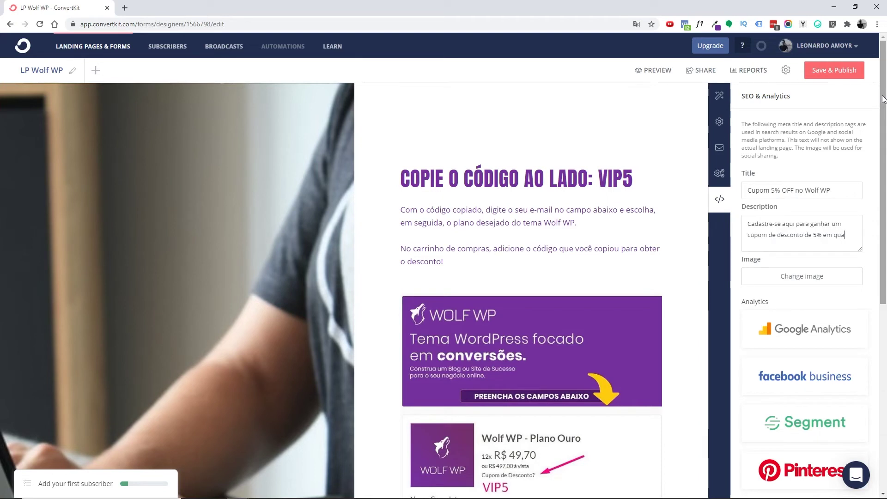
text(lquer plano do tema Wolf WP)
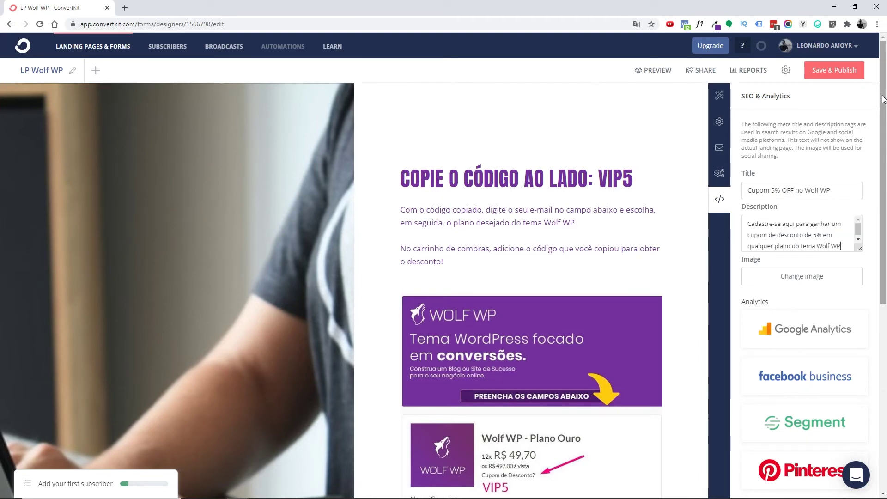
- Choose a new sharing image by searching Unsplash for 'wolf wp'
scroll(804, 286, down, 2)
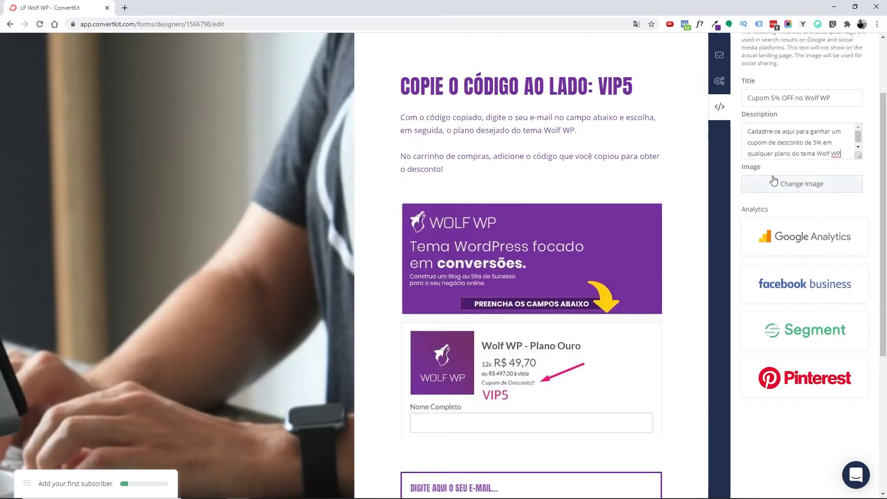
scroll(771, 183, up, 2)
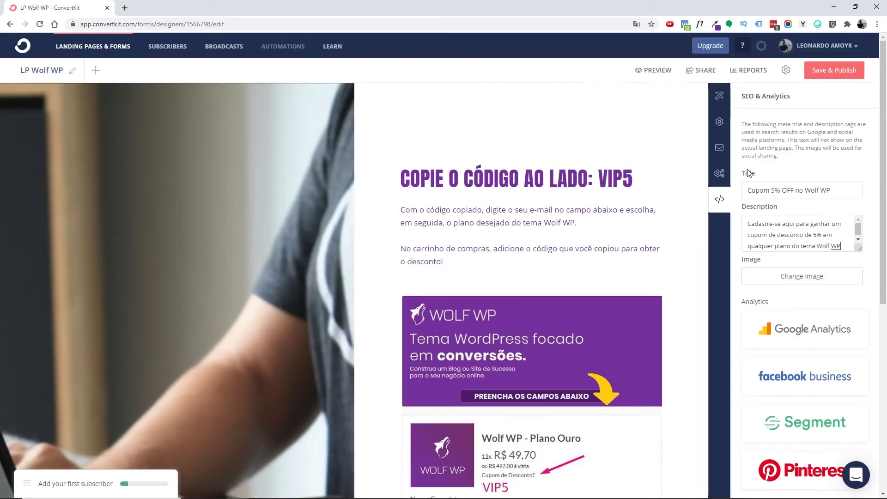
drag(783, 190, 832, 190)
drag(759, 224, 781, 223)
click(794, 226)
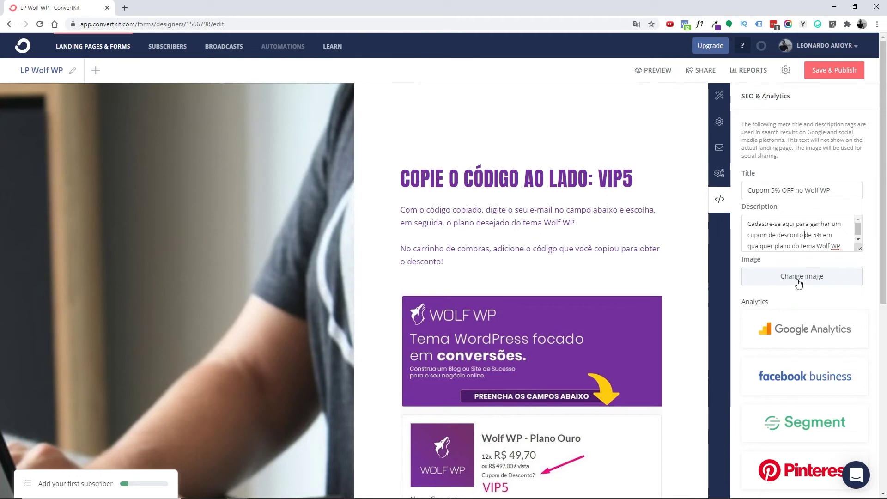
click(795, 282)
click(228, 149)
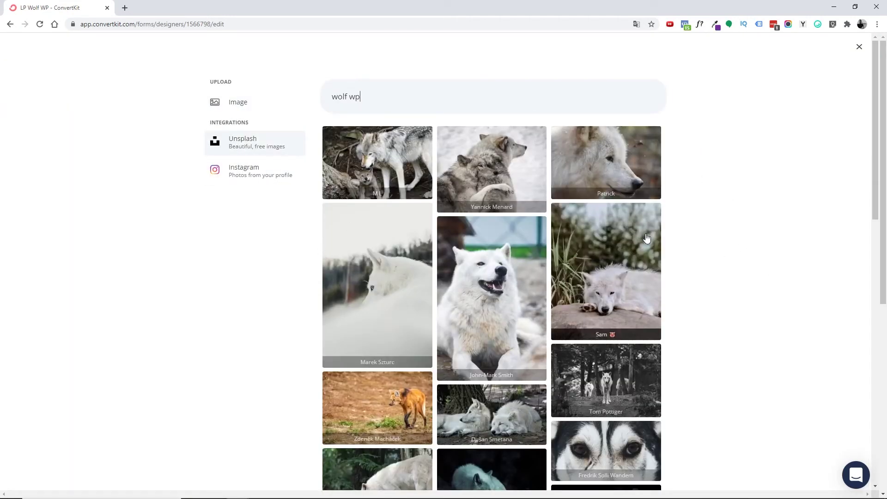
- Use the white wolf photo as the landing page's sharing image
click(626, 171)
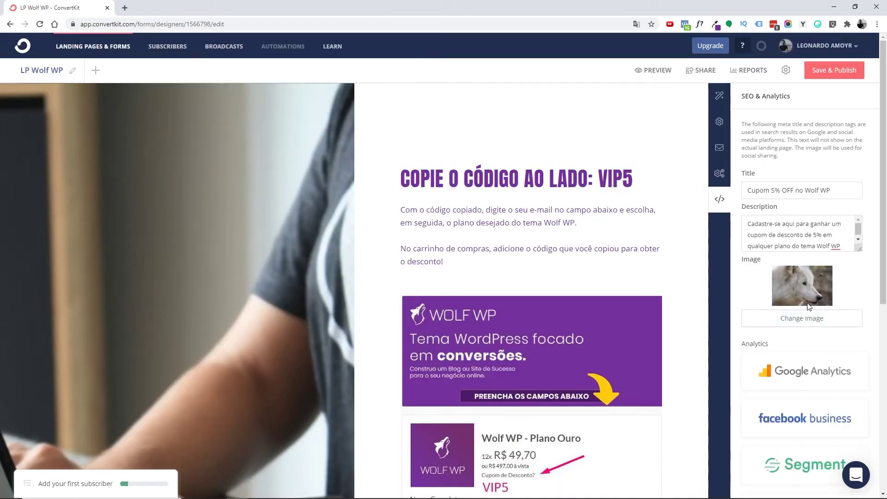
scroll(817, 295, down, 2)
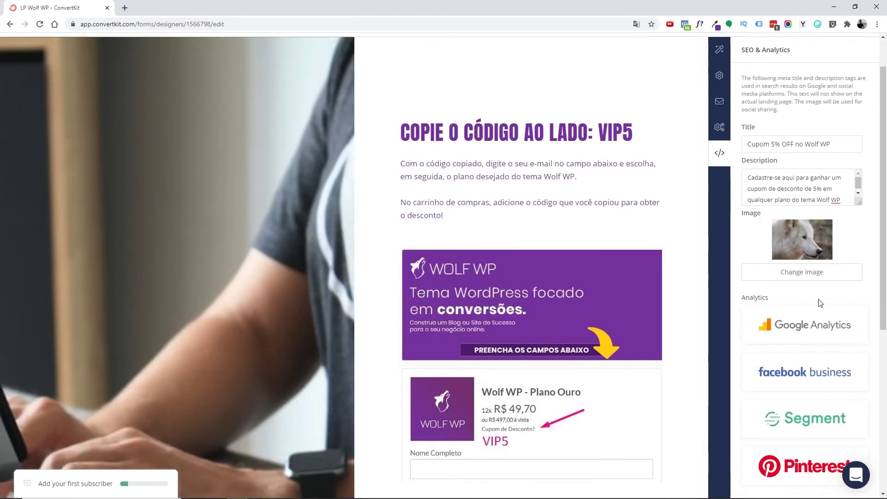
scroll(821, 310, down, 2)
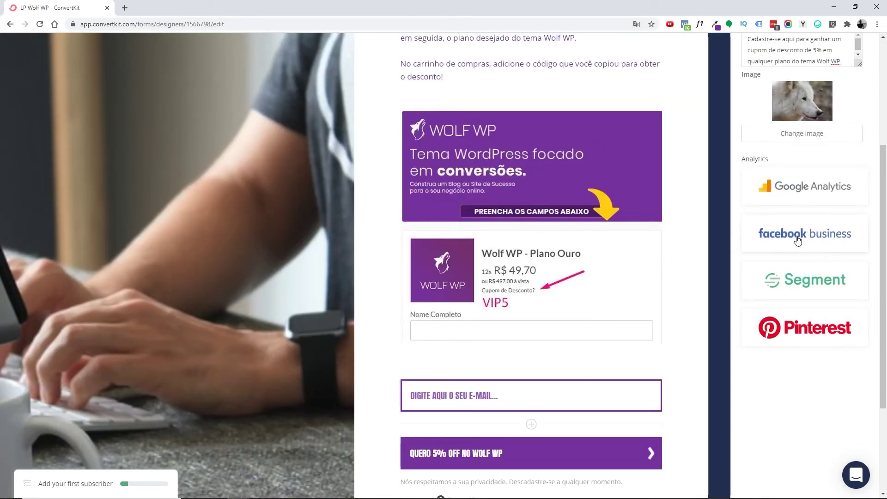
scroll(790, 248, up, 1)
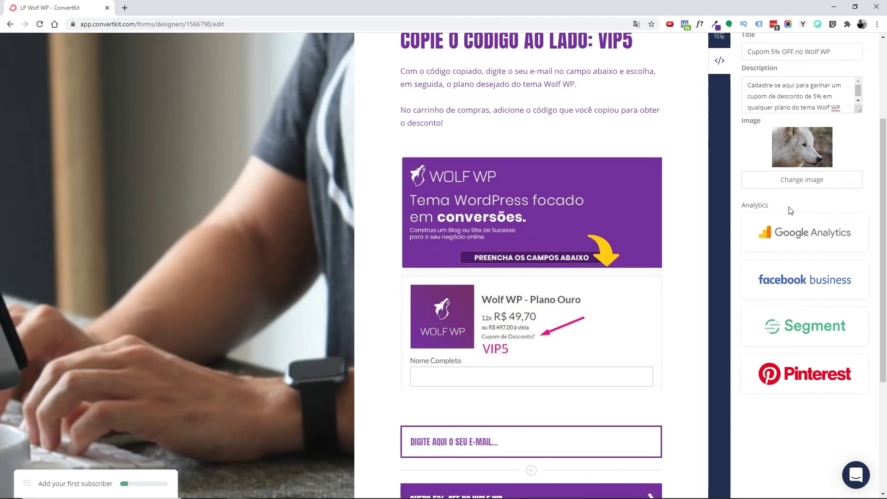
scroll(806, 242, up, 3)
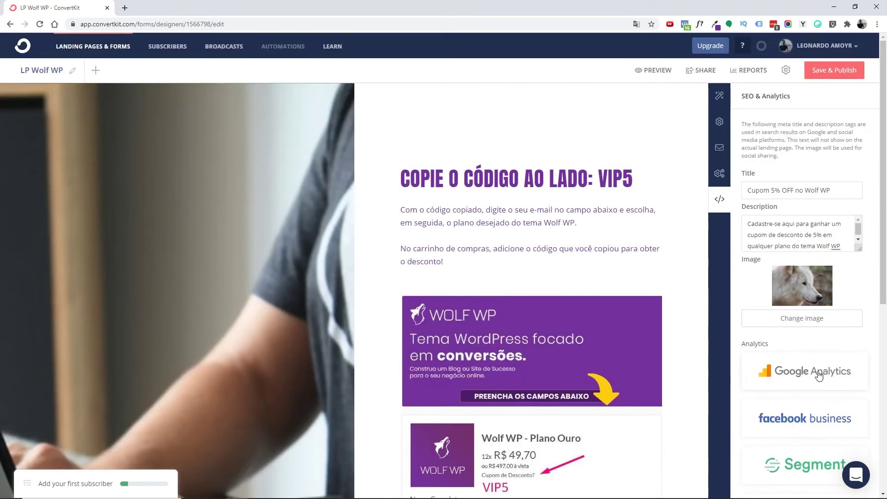
- Add the Google Analytics tracking ID and save and publish the landing page
click(819, 376)
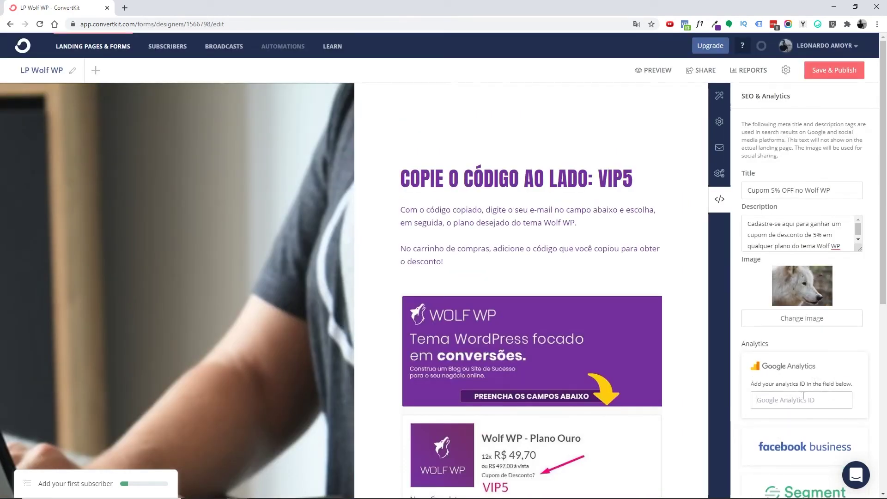
click(125, 8)
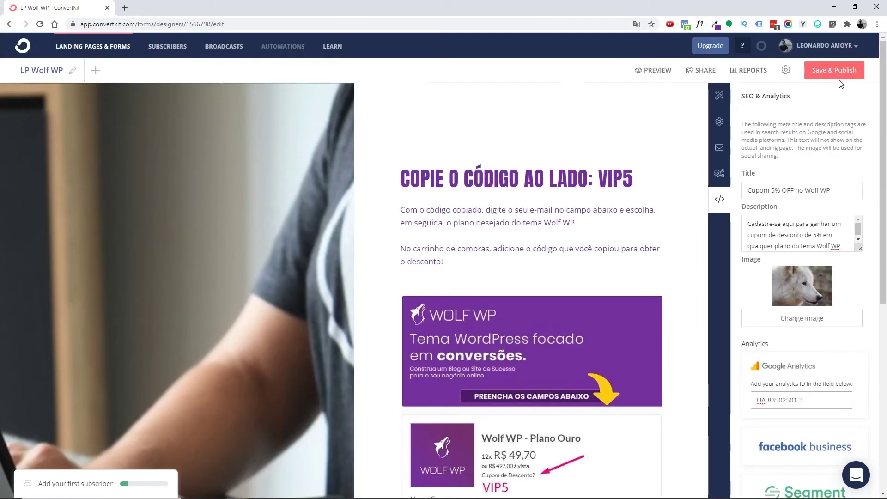
click(837, 73)
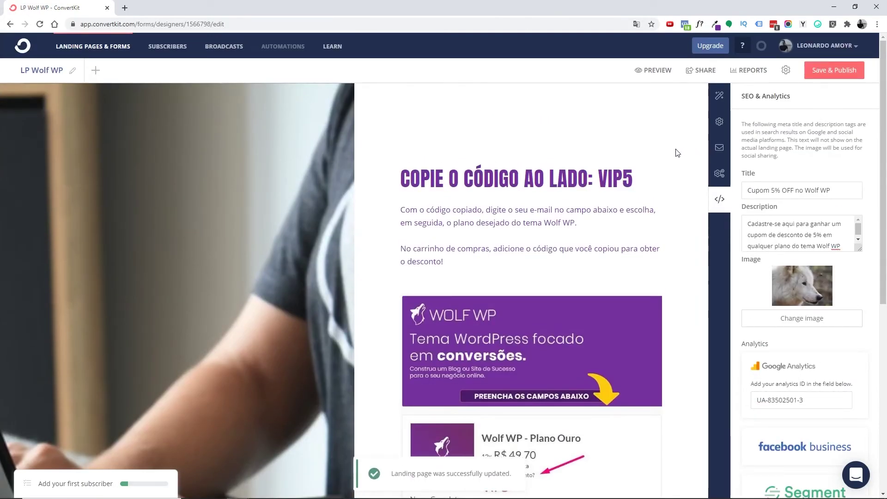
- Open the live landing page and copy the coupon code VIP5 from the heading
click(720, 96)
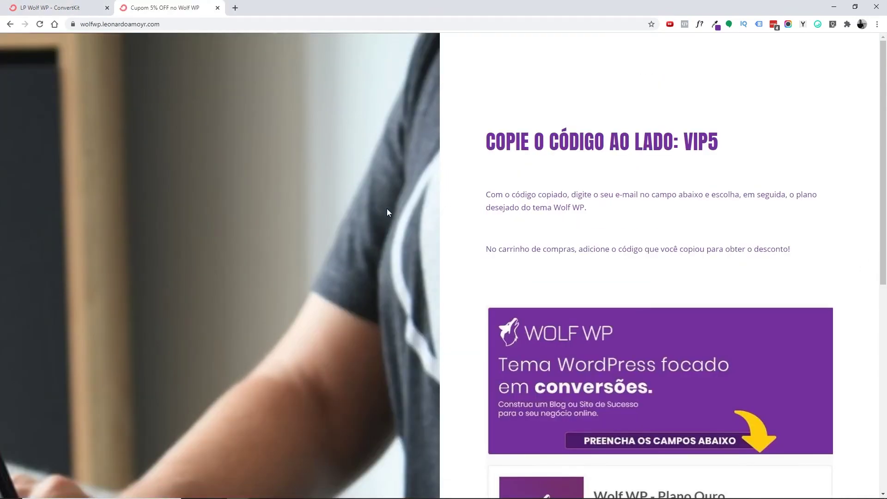
scroll(590, 274, down, 5)
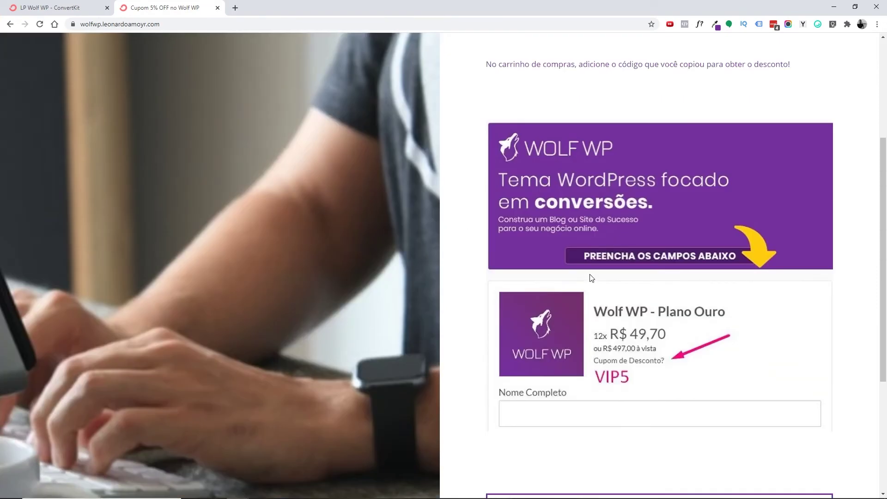
scroll(589, 277, up, 4)
scroll(589, 277, down, 7)
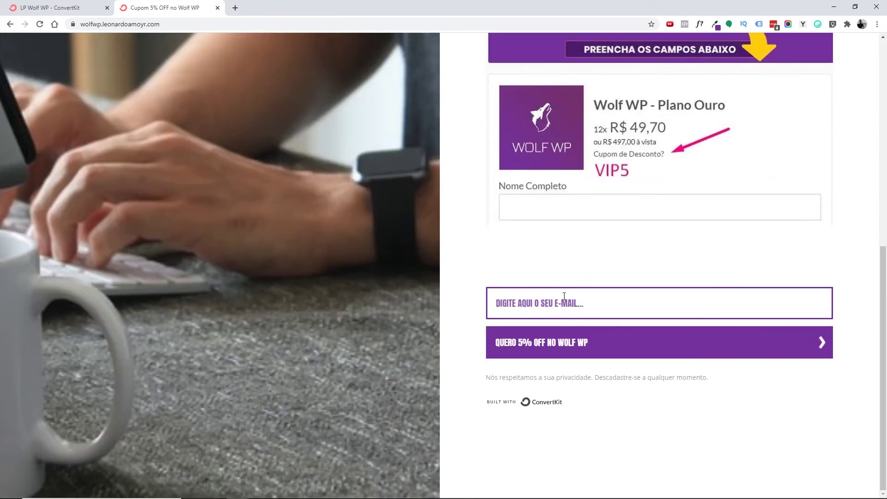
scroll(564, 296, up, 6)
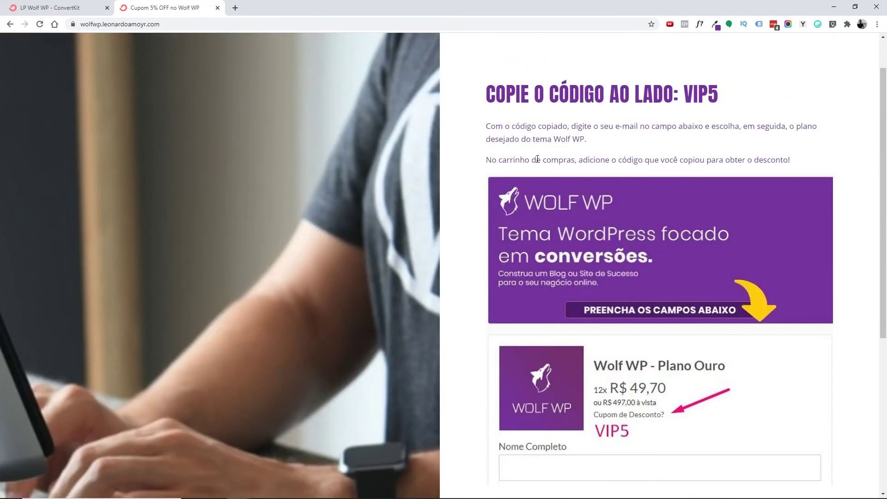
scroll(541, 161, up, 1)
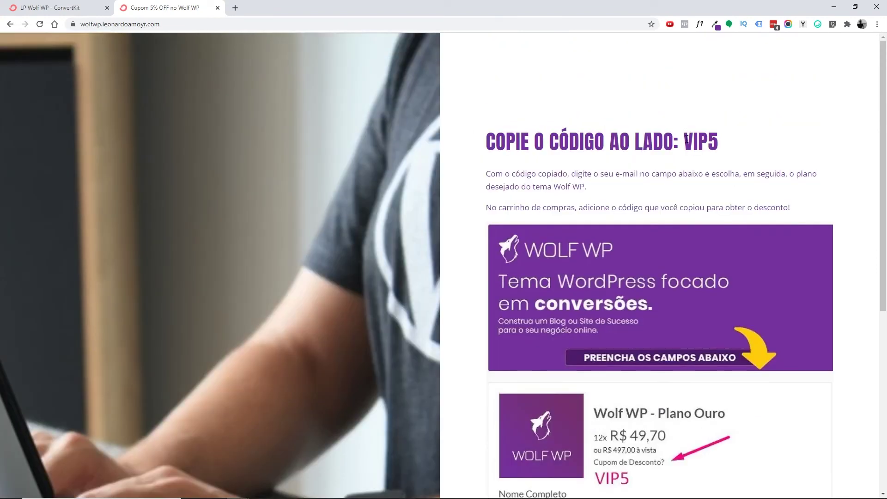
drag(685, 141, 719, 141)
right_click(714, 141)
click(733, 149)
- Paste a test e-mail address into the signup field
scroll(583, 192, down, 1)
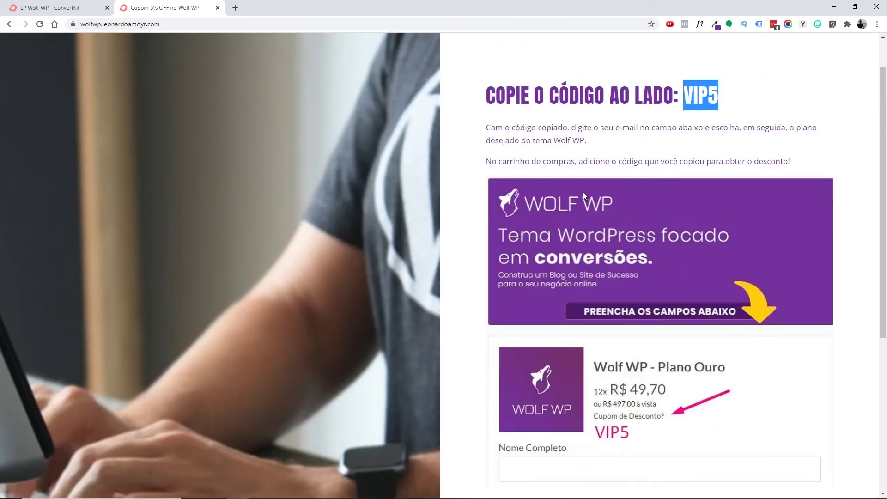
scroll(584, 192, down, 5)
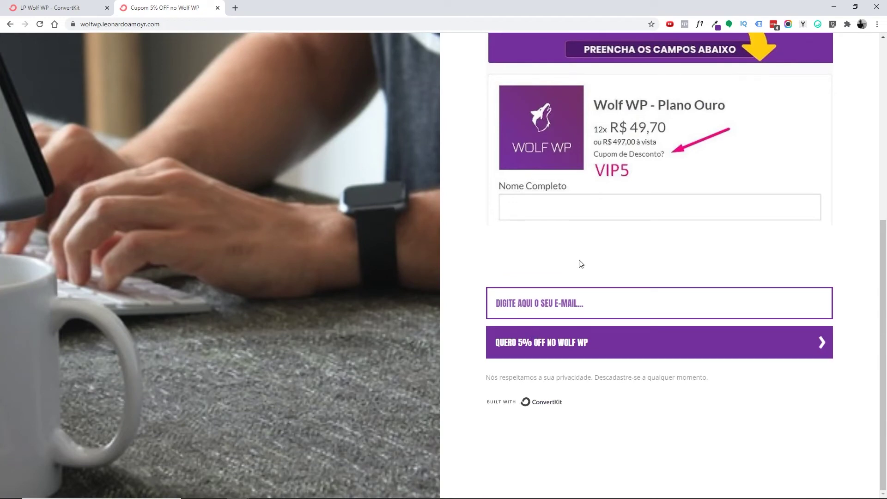
key(ctrl+v)
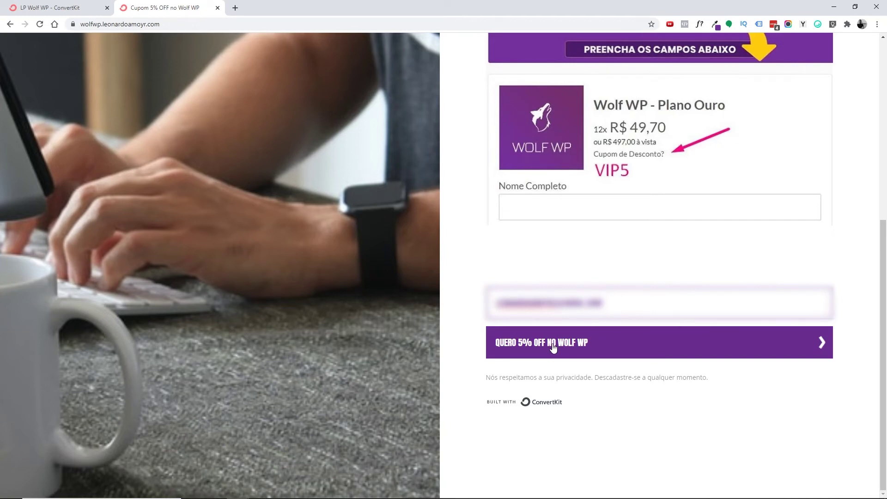
- Submit the test signup via 'Quero 5% OFF no Wolf WP', close the sales page, and go to Subscribers
click(554, 348)
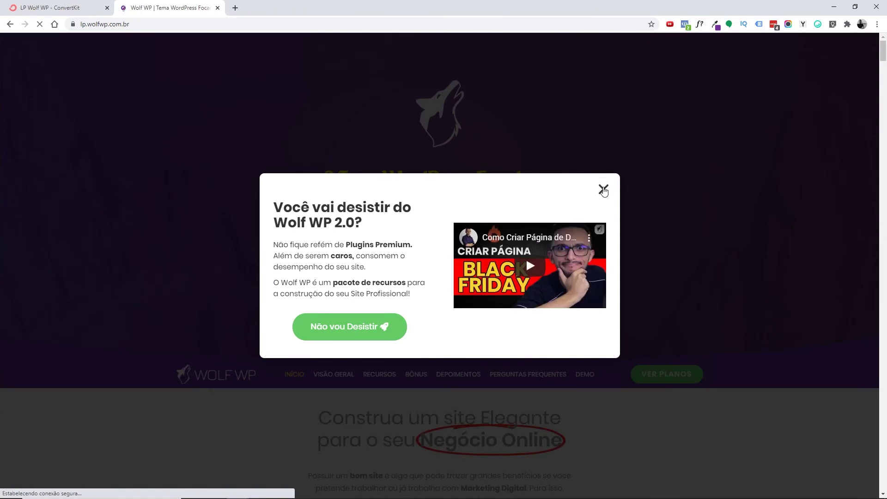
click(603, 189)
key(ctrl+w)
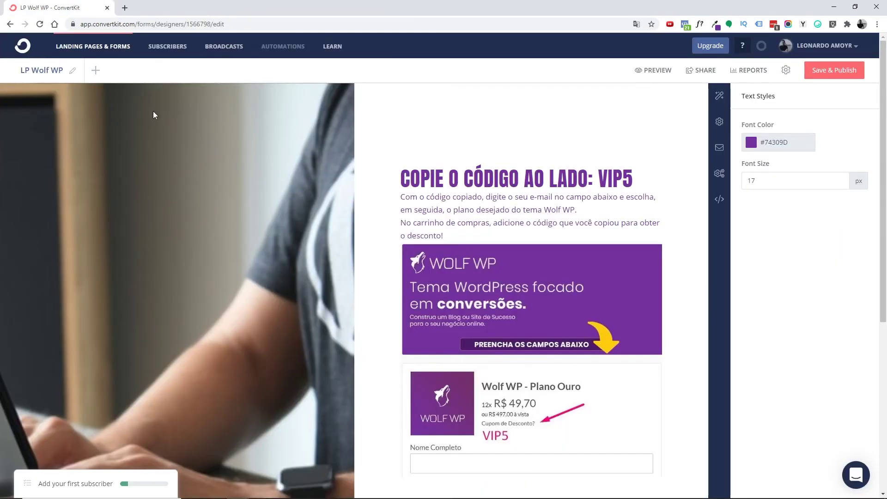
click(159, 49)
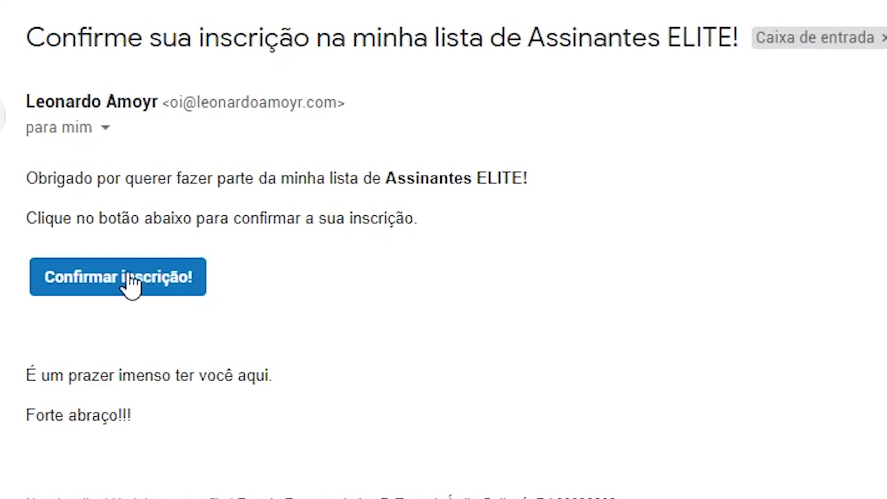
- Confirm the test subscription through the e-mail's 'Confirmar inscrição!' button, reaching the Subscription confirmed page
drag(71, 384, 204, 382)
click(204, 382)
click(97, 285)
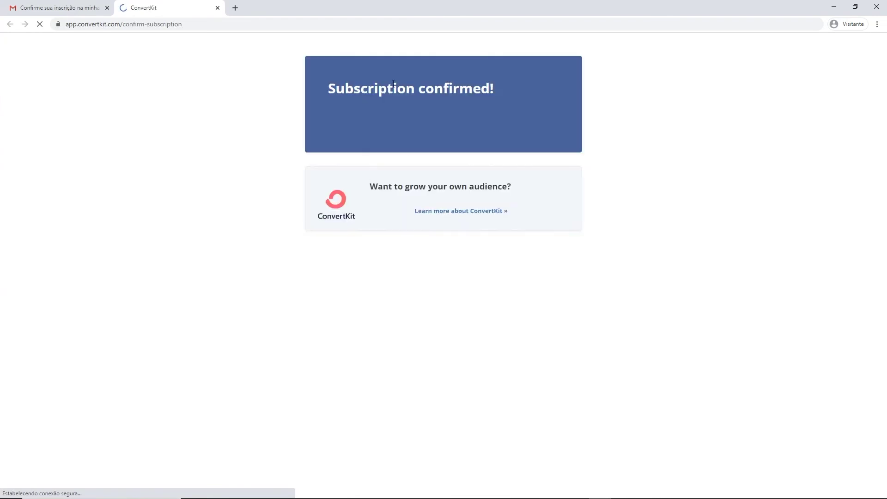
drag(353, 88, 387, 88)
click(410, 95)
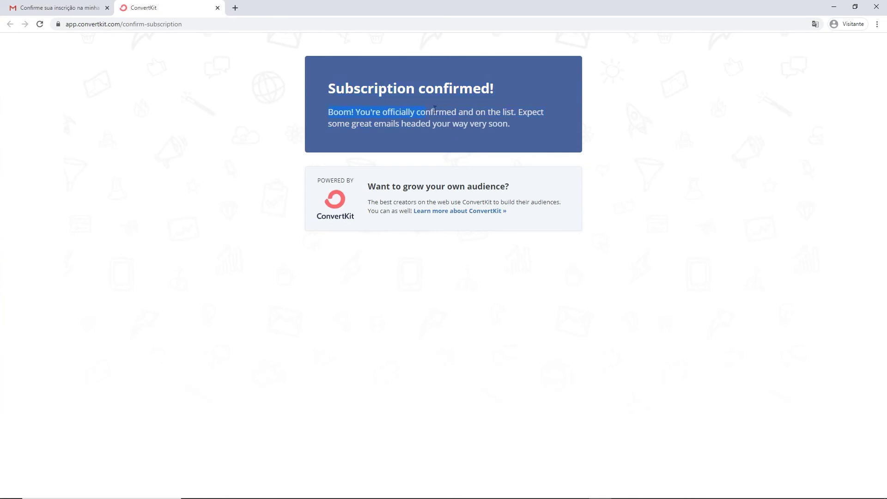
- Switch back to ConvertKit and refresh the Subscribers list to show the new signup
key(alt+Tab)
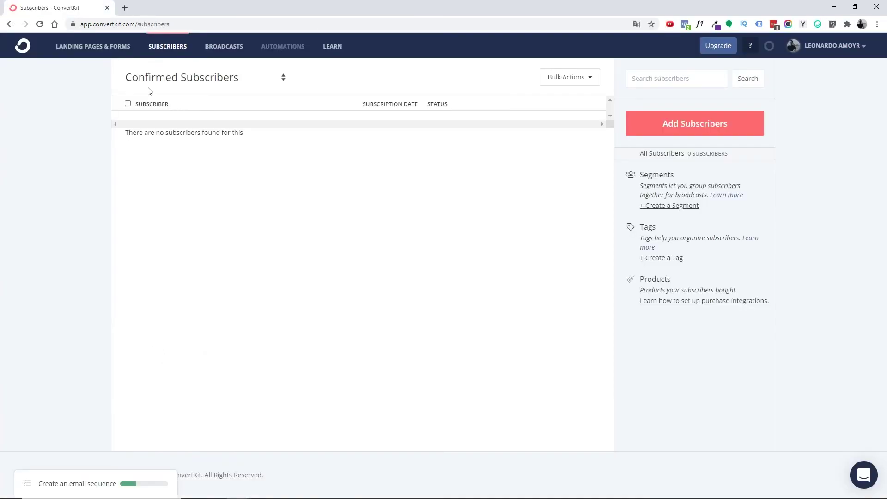
key(F5)
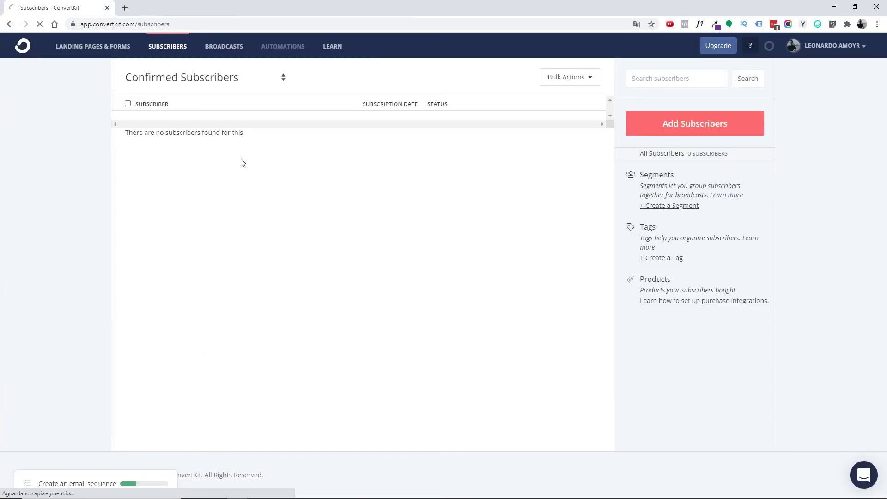
scroll(245, 161, down, 2)
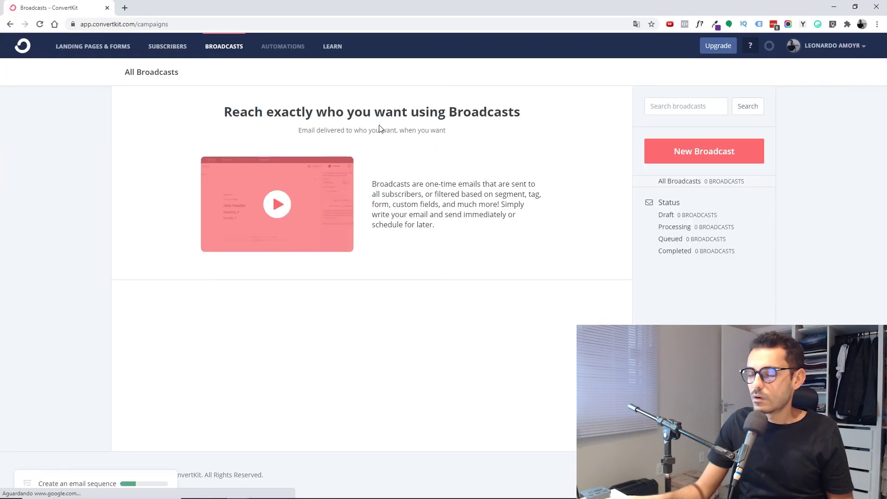
- Start a new broadcast addressed to All subscribers
click(698, 151)
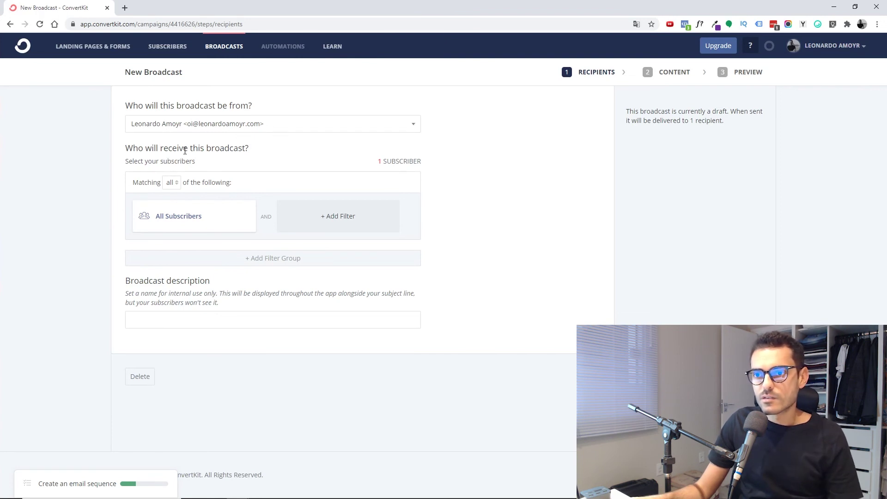
click(179, 226)
click(174, 220)
click(153, 226)
click(160, 225)
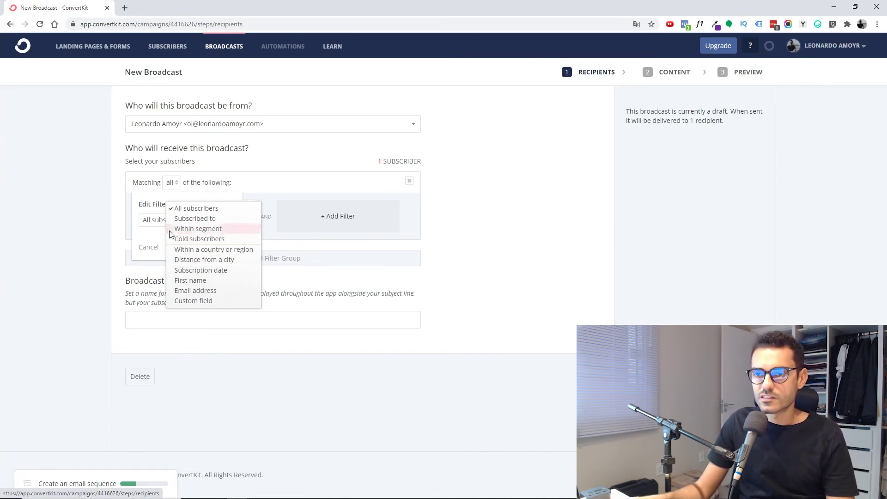
click(220, 207)
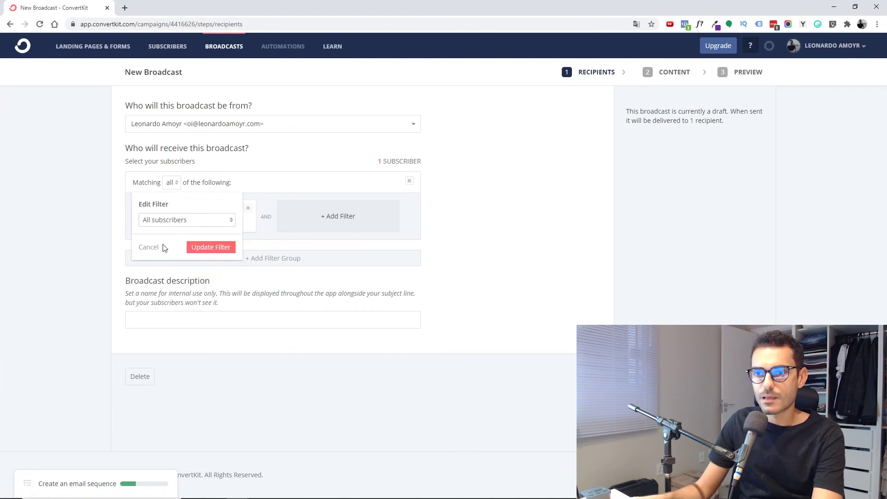
click(148, 247)
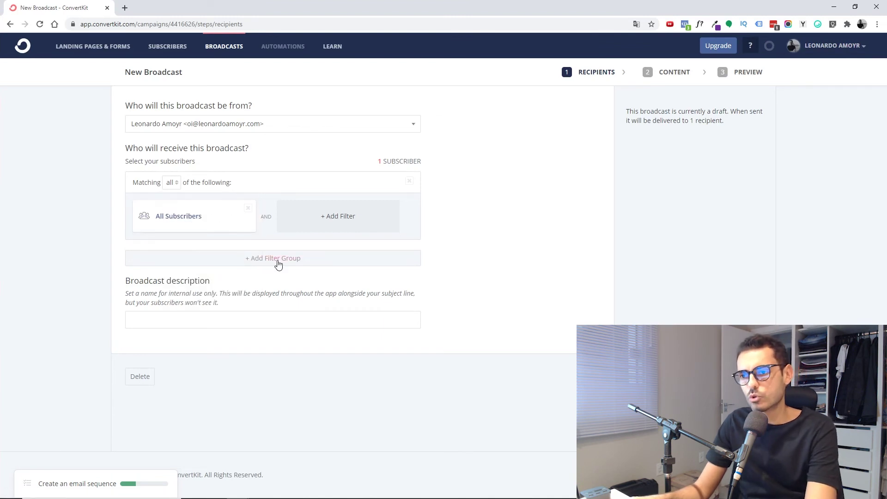
- Describe the broadcast as 'Teste' and advance to the content step
click(156, 317)
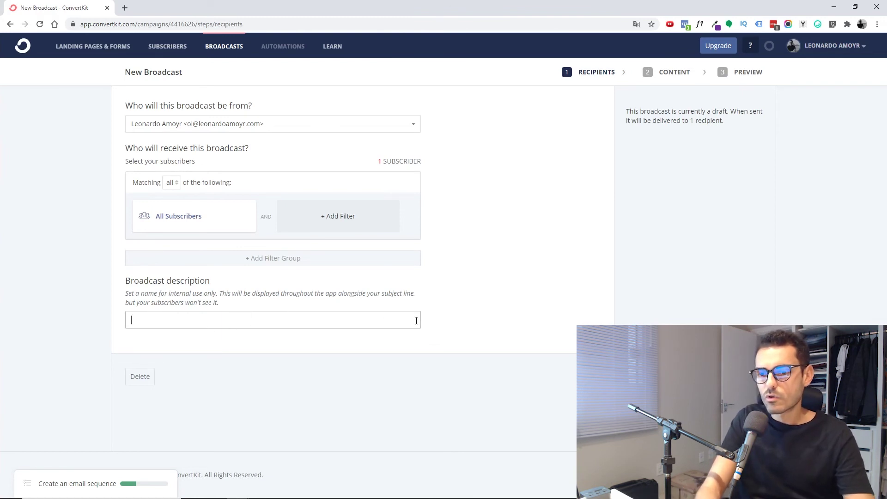
text(este)
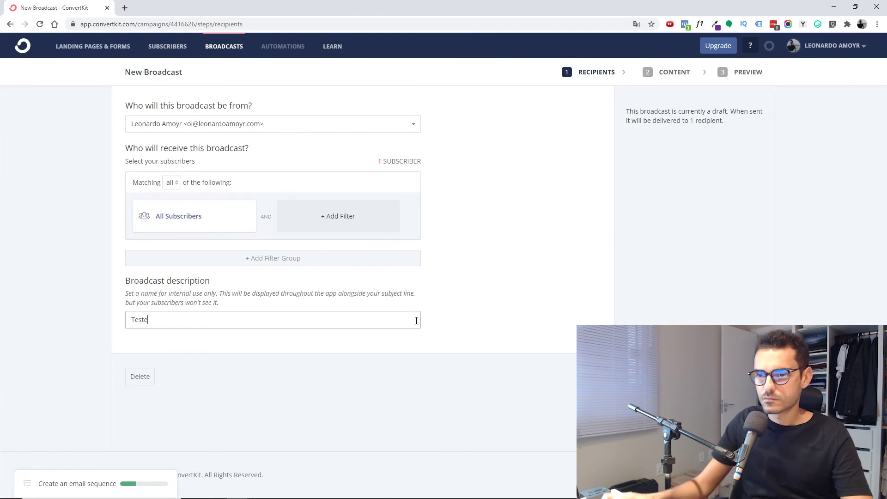
key(Return)
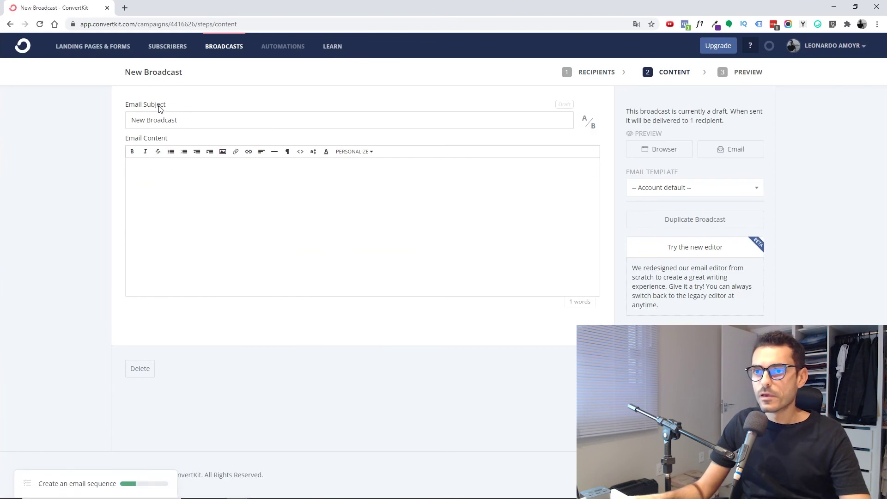
- Set the subject 'Olá, esse é um e-mail teste do ConvertKit!' and write the greeting body
triple_click(182, 120)
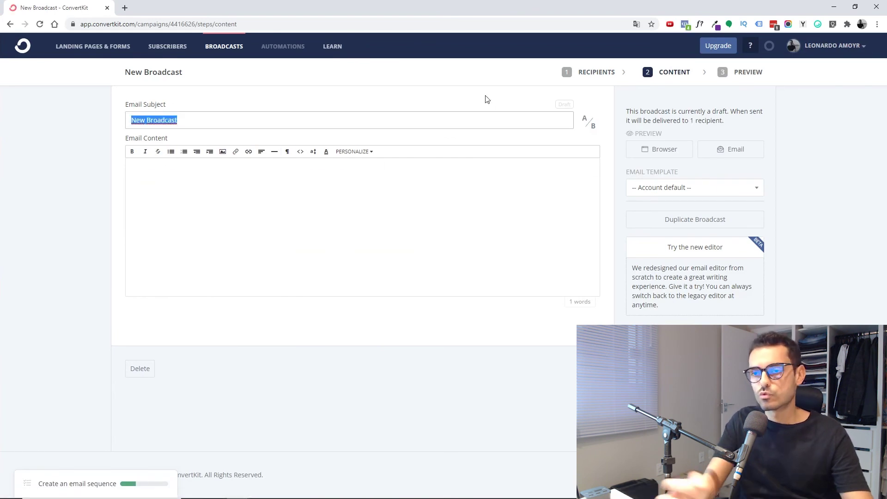
text(Olá, esse é um e-mail te)
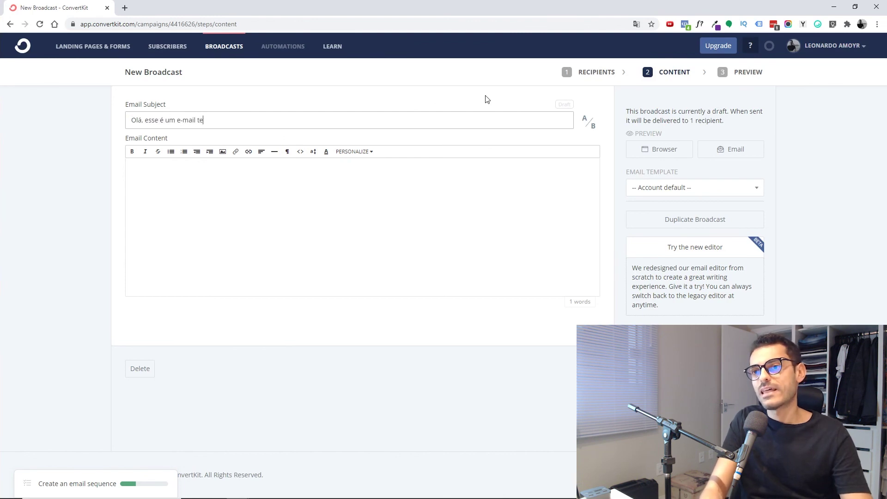
text(ste do ConvertKit!)
key(Tab)
text(Oi Leonardo!)
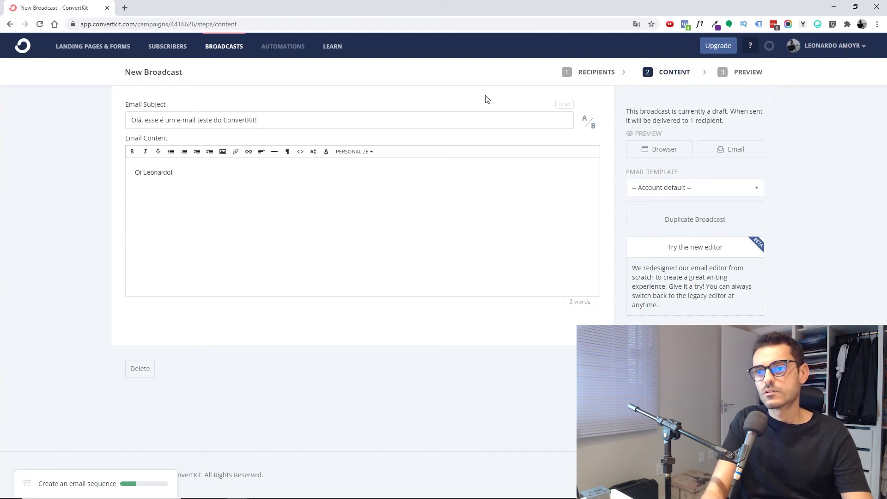
text( Se você está receben)
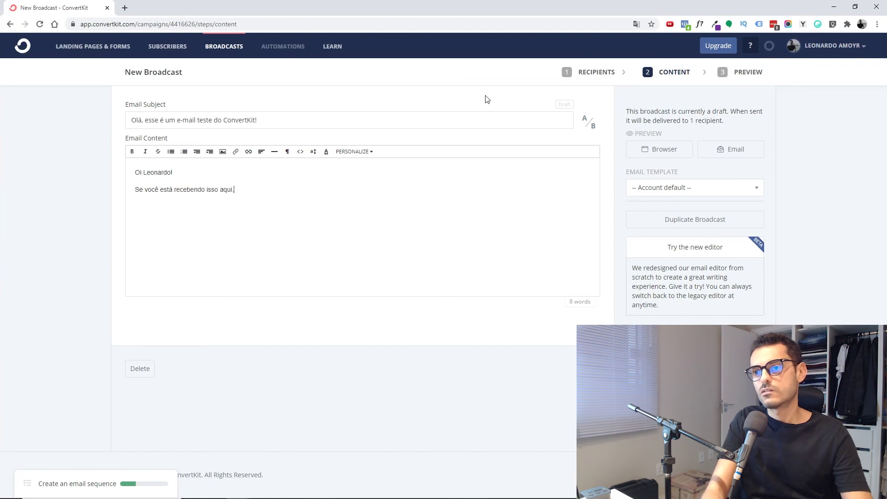
text(do isso aqui, é porque tudo deu certo!)
- Enlarge the font size of both body lines
key(ctrl+a)
click(319, 189)
click(371, 153)
click(329, 190)
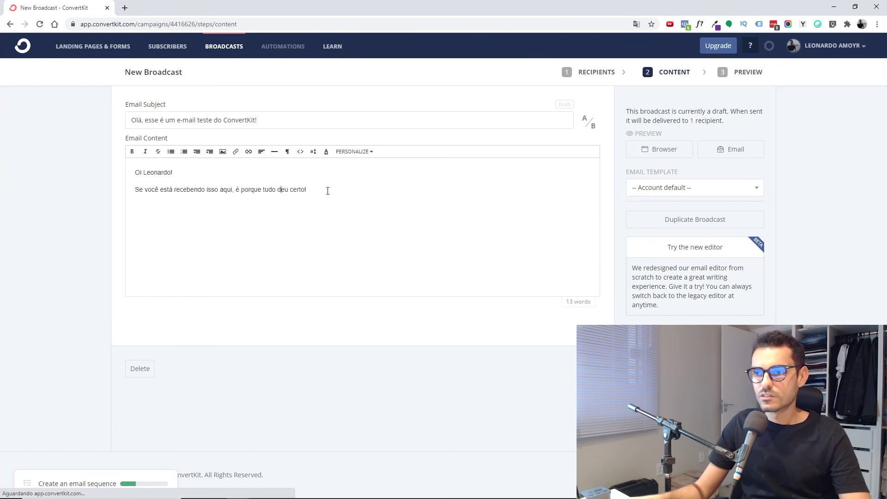
drag(329, 190, 137, 172)
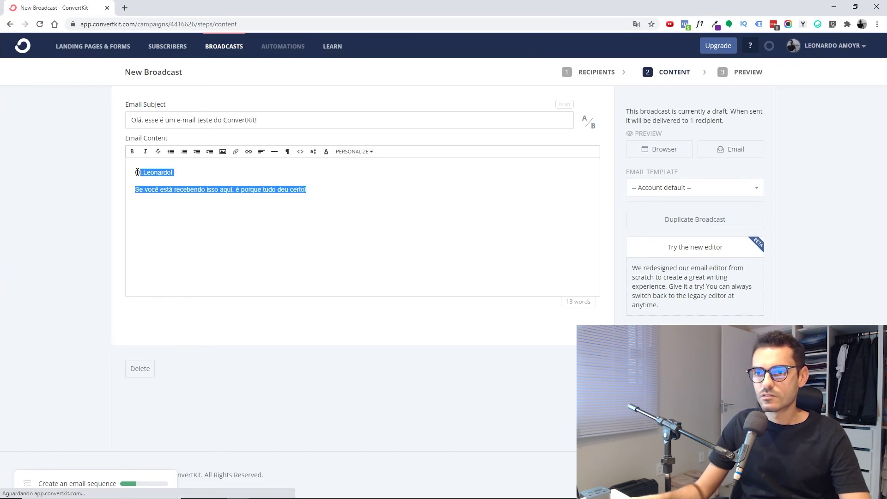
click(313, 152)
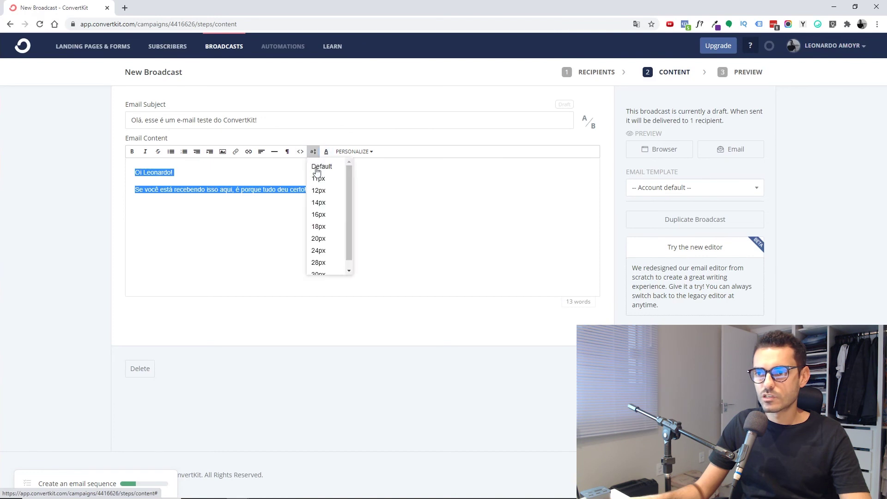
click(327, 226)
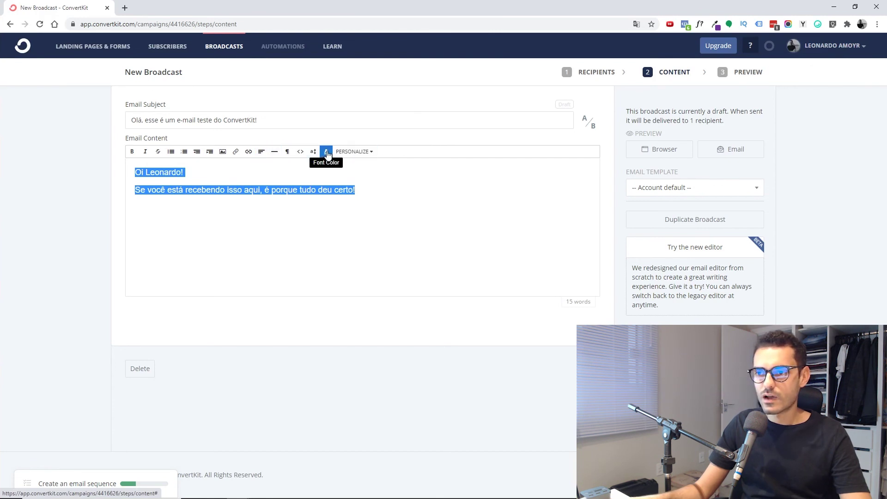
click(215, 190)
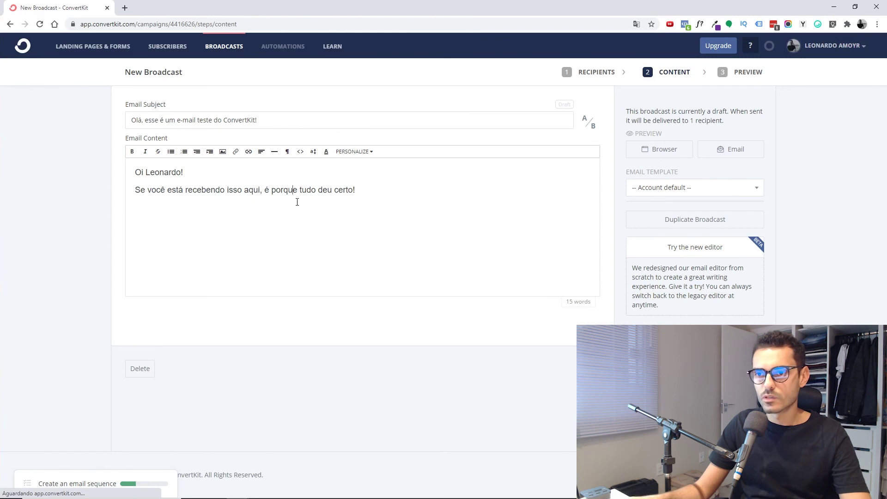
- Add the closing 'Uhulll!!! Abração!' and a signature initial below the message
key(Return)
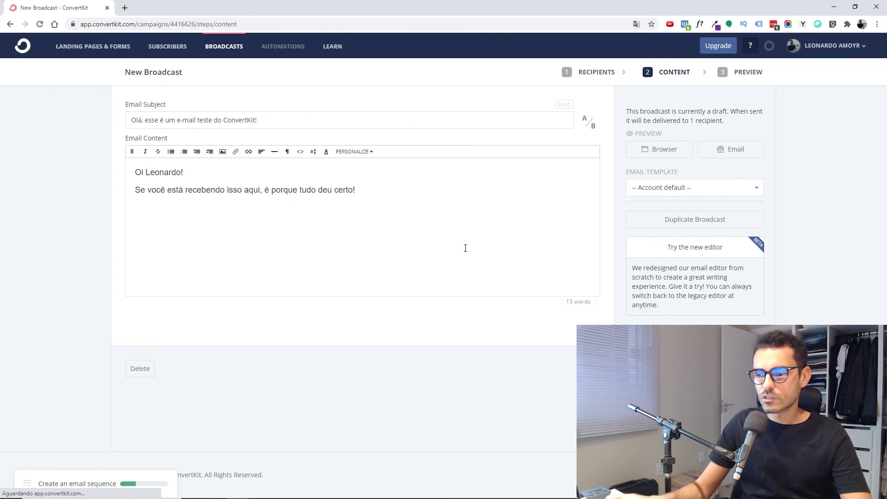
key(Return)
text(Uhull)
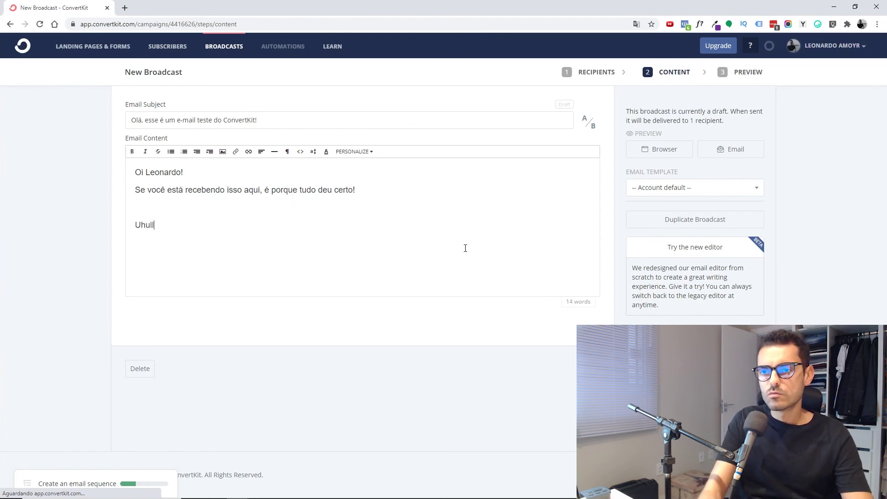
text(l!!! Abração!)
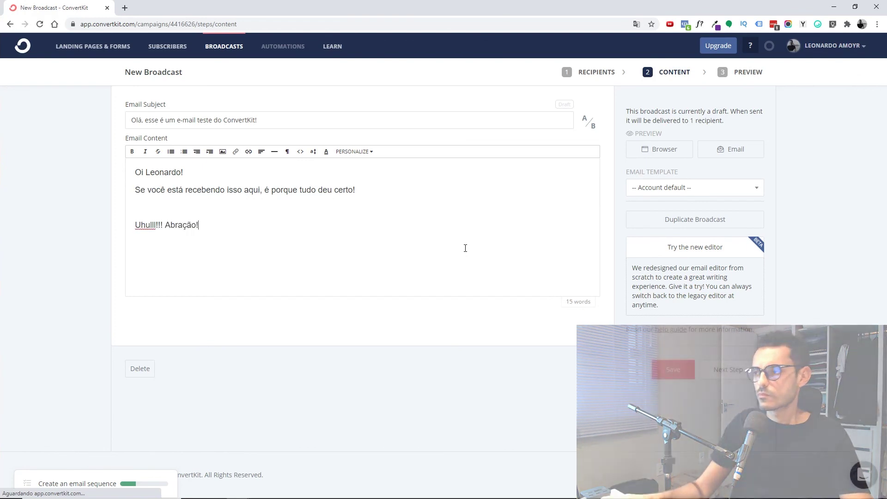
key(Return)
key(Return)
text(Leonardo.)
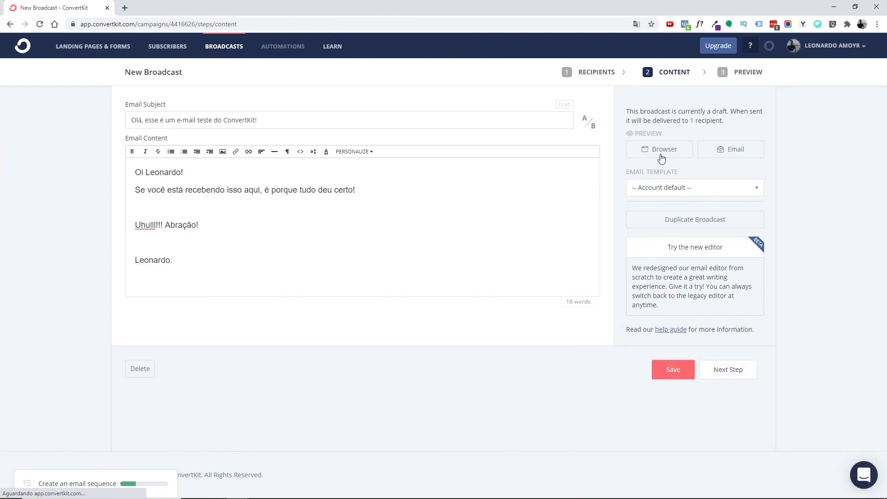
- Switch to the Text Only email template and continue to the preview
click(659, 188)
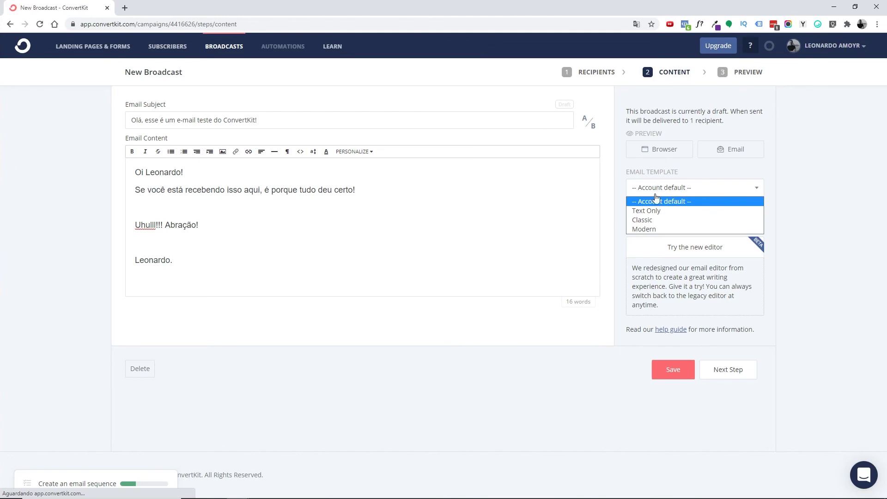
click(653, 212)
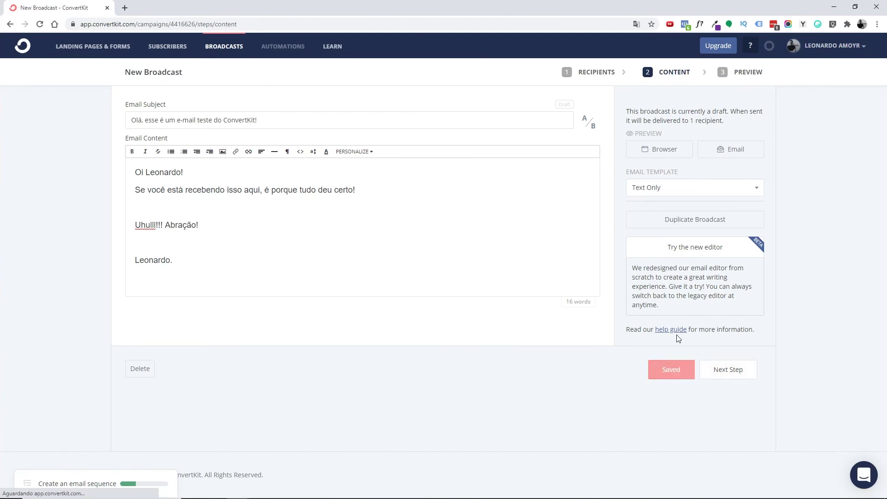
click(727, 375)
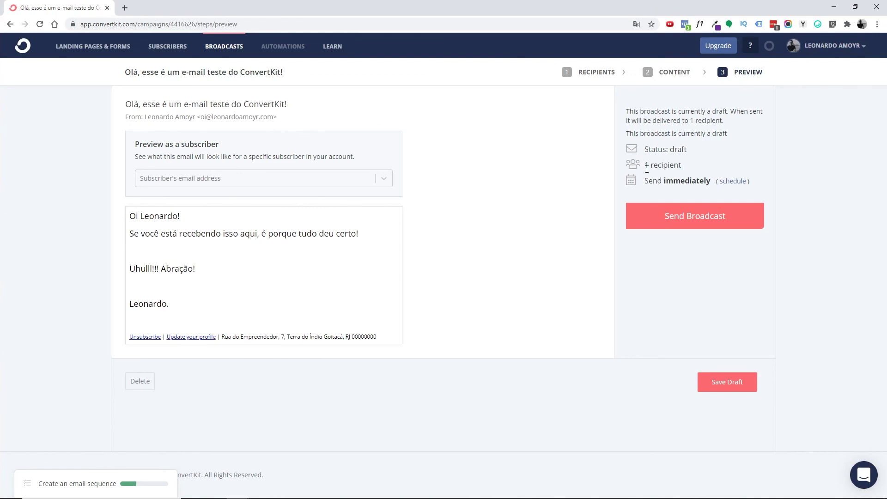
- Keep the test broadcast set to send immediately and send it to its 1 recipient
drag(683, 165, 657, 164)
click(657, 302)
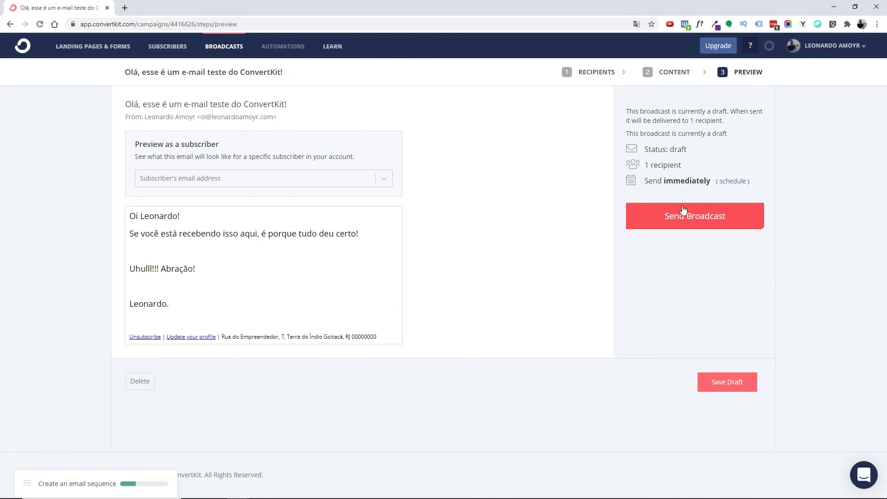
drag(657, 165, 714, 166)
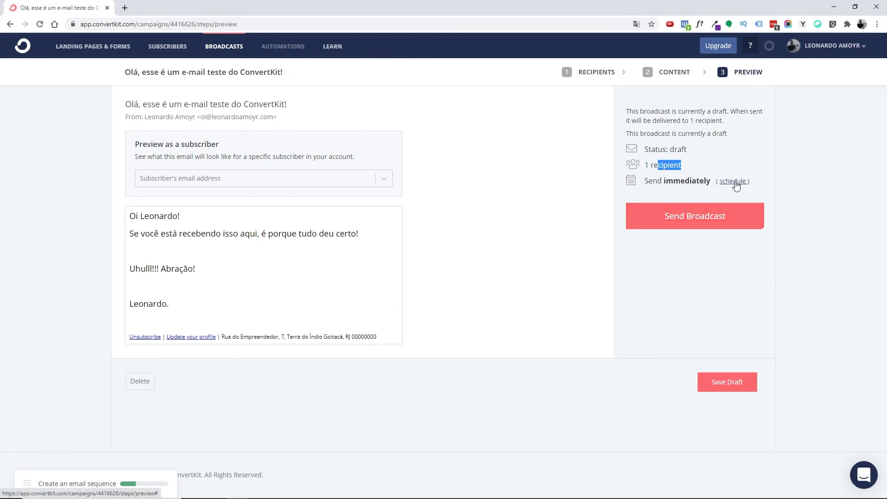
click(736, 182)
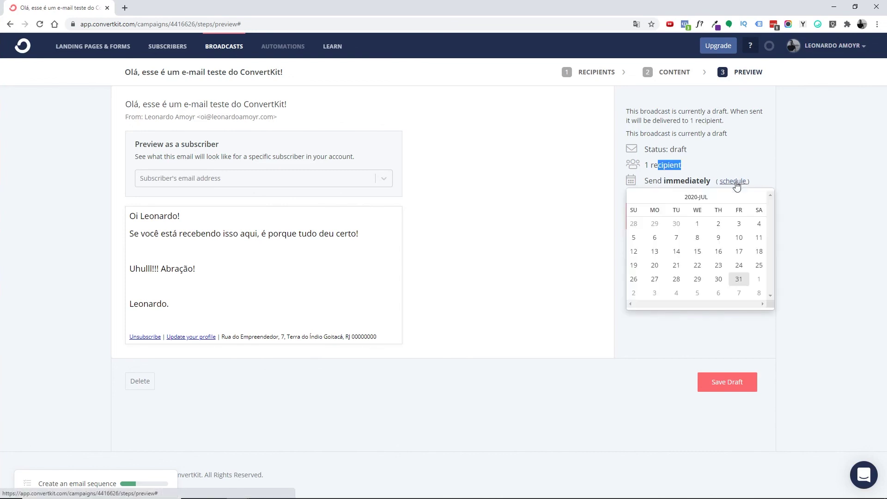
click(759, 280)
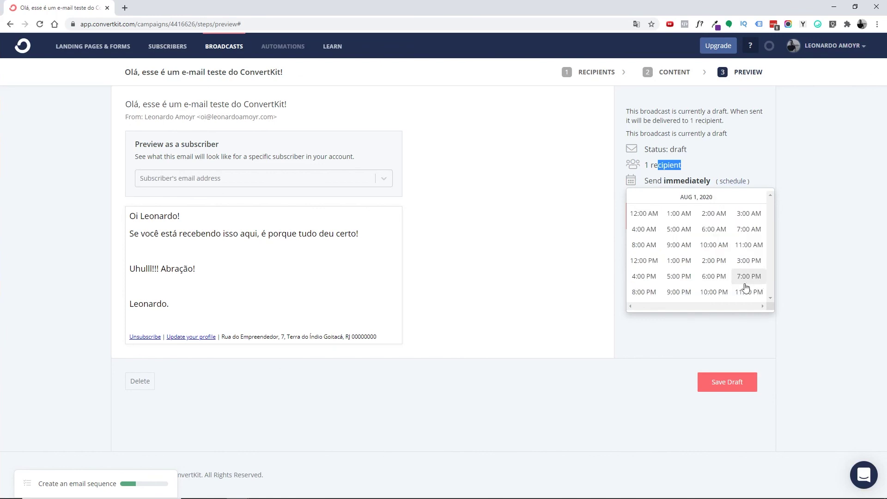
click(734, 172)
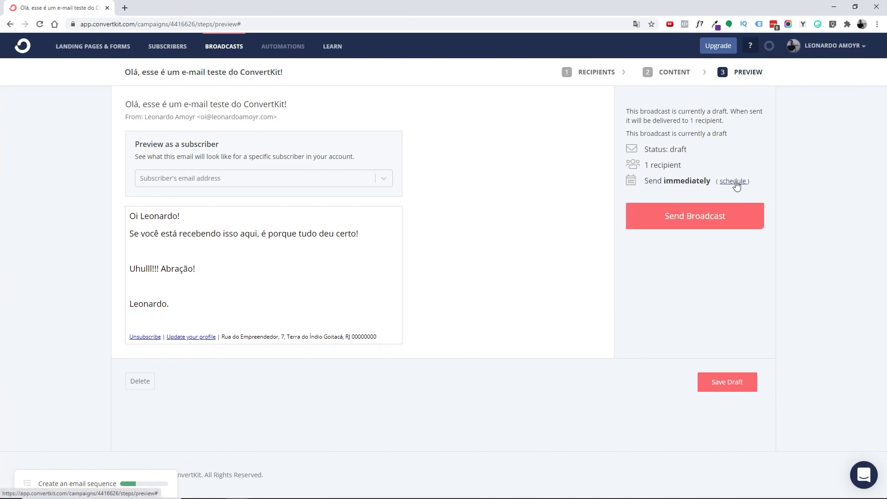
click(695, 216)
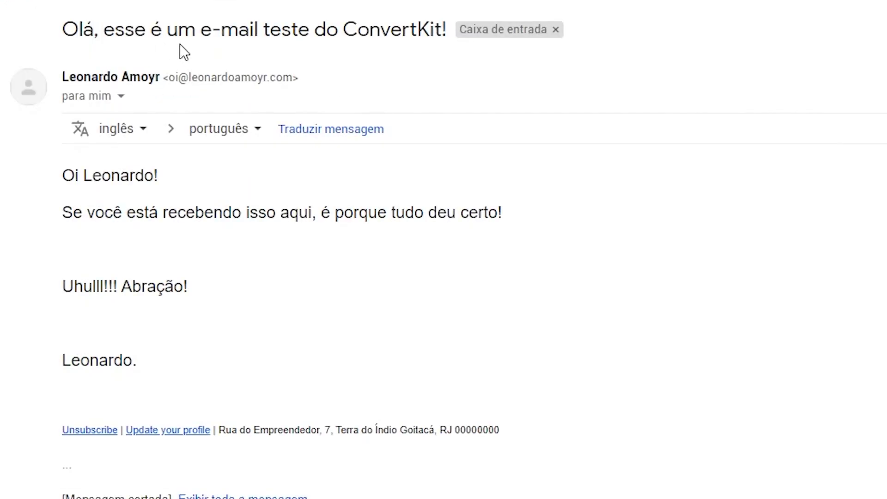